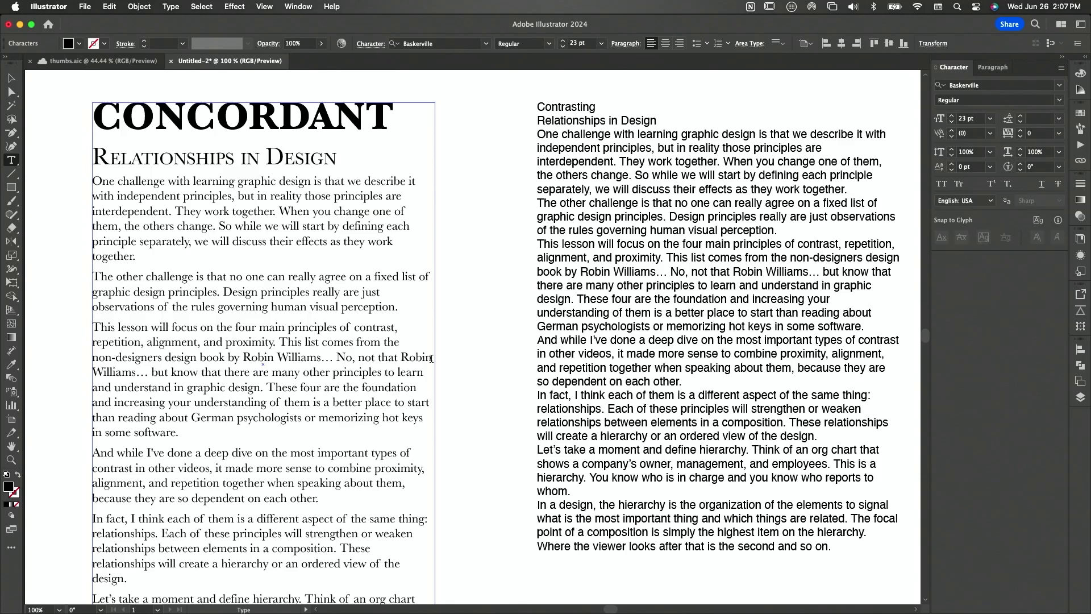
Show the Character settings from the list of type windows and look briefly at the neighbouring Paragraph settings
{"action": "left_click", "coordinate": [299, 7]}
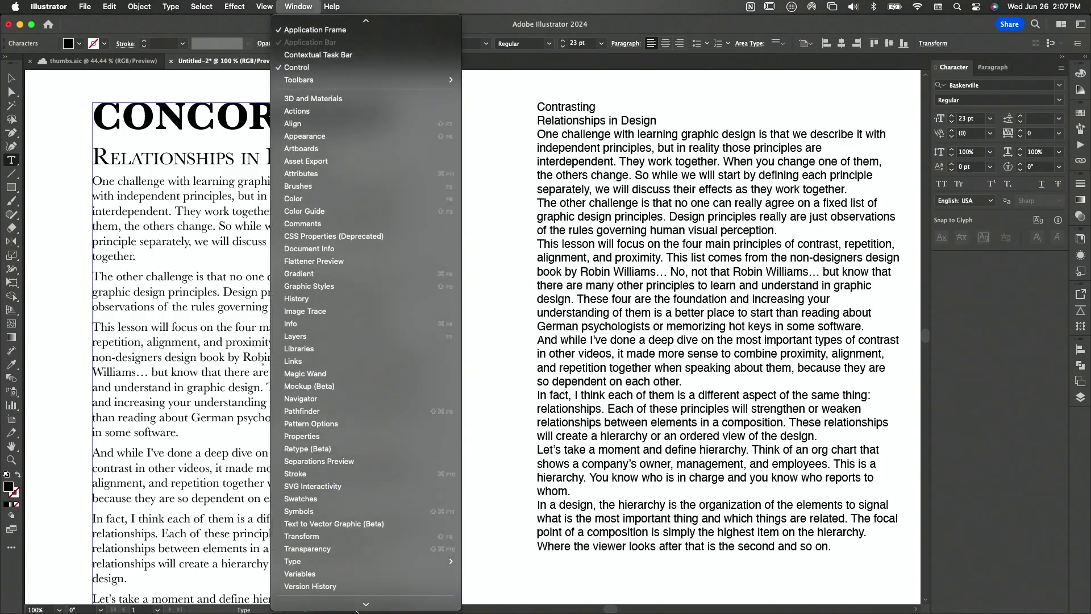
{"action": "mouse_move", "coordinate": [360, 493]}
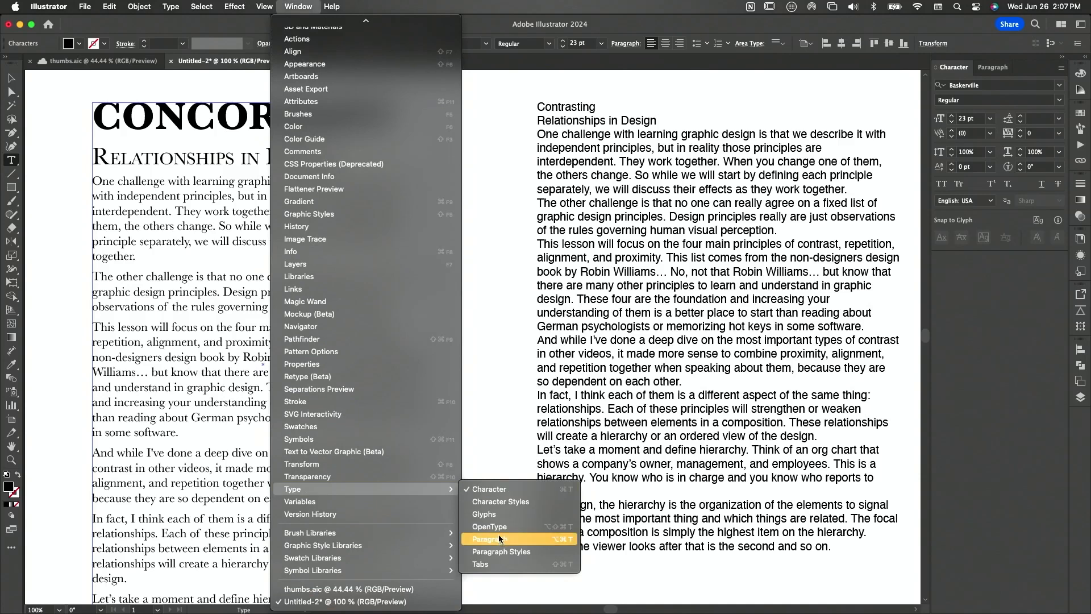
{"action": "left_click", "coordinate": [497, 490]}
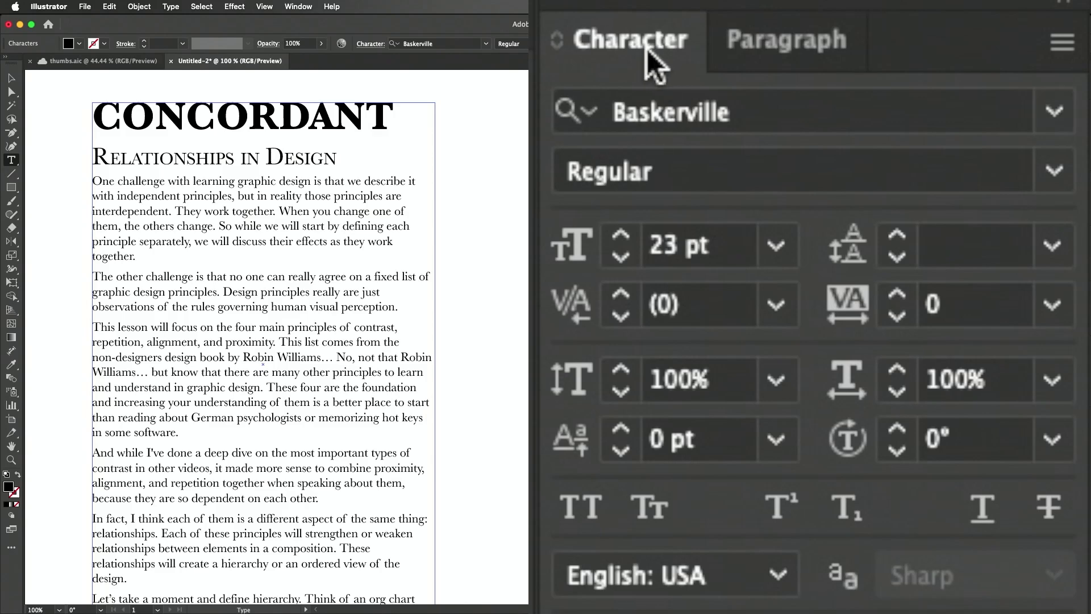
{"action": "left_click", "coordinate": [797, 67]}
{"action": "left_click", "coordinate": [637, 65]}
Hide the extra Character options and restore the full set of options
{"action": "left_click", "coordinate": [1060, 42]}
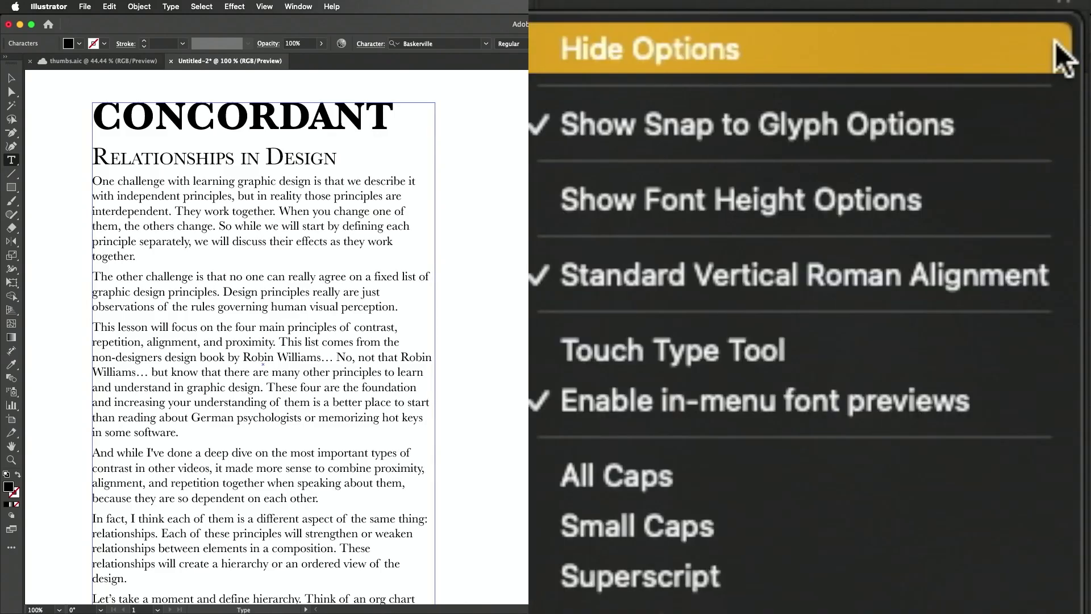
{"action": "left_click", "coordinate": [850, 51]}
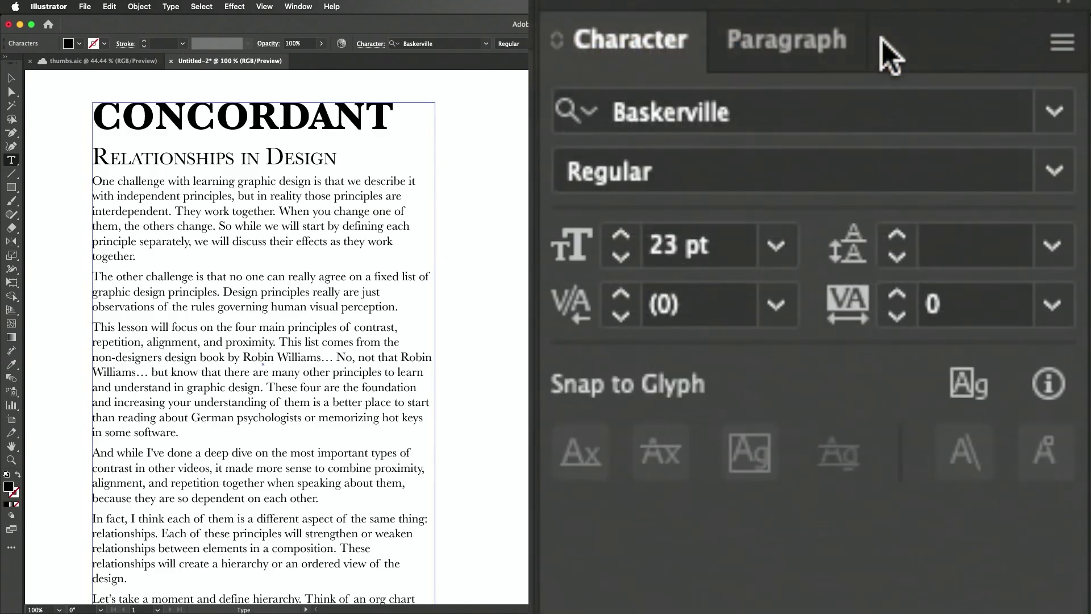
{"action": "left_click", "coordinate": [1063, 43]}
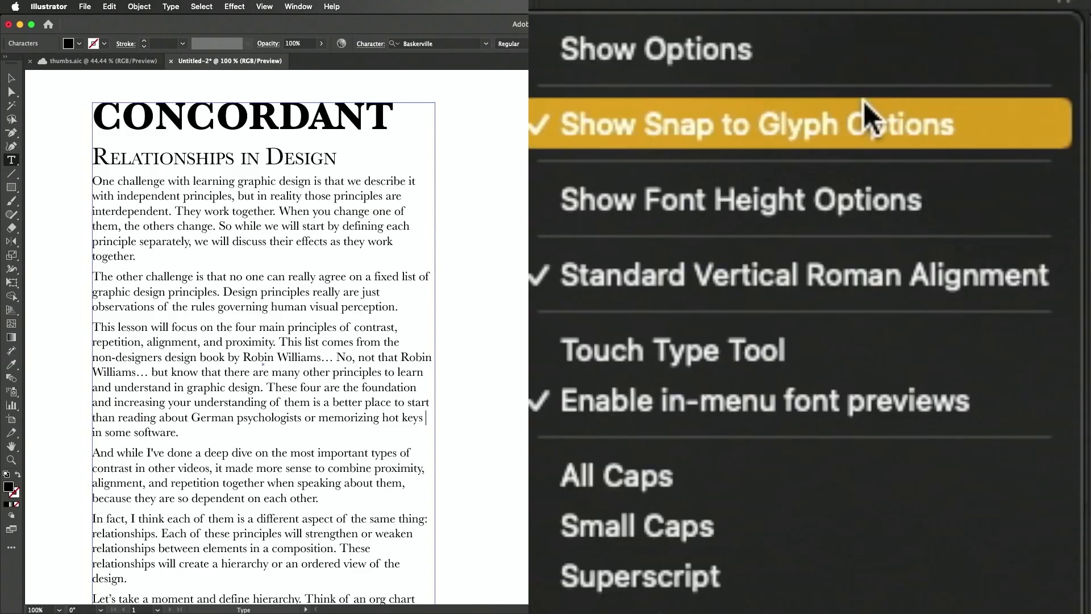
{"action": "left_click", "coordinate": [813, 52]}
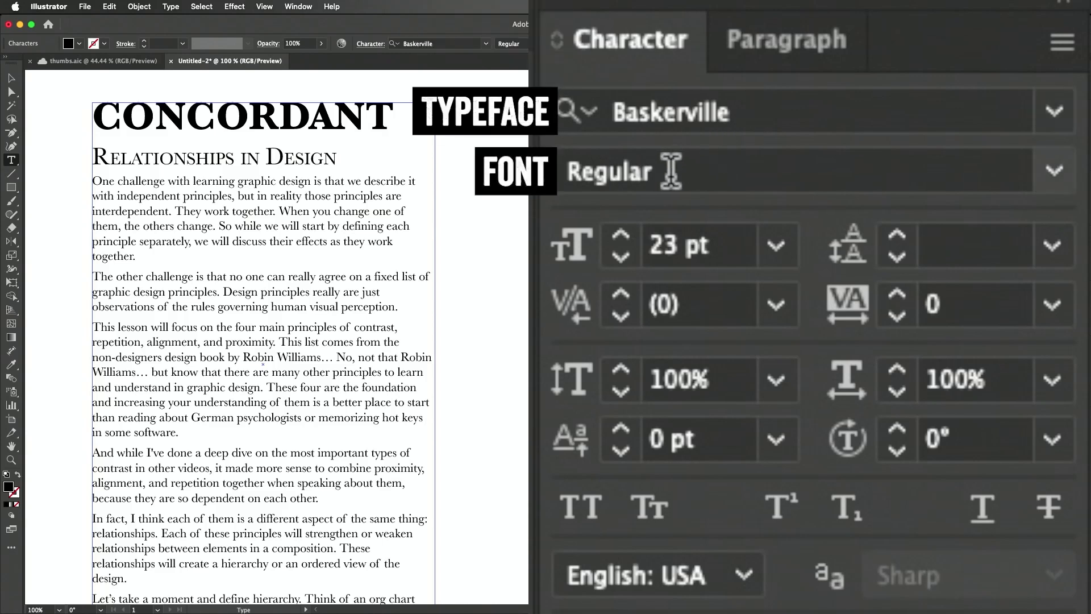
Look through the available Baskerville font styles and raise the font size at the text cursor to 28 pt
{"action": "left_click", "coordinate": [1049, 173]}
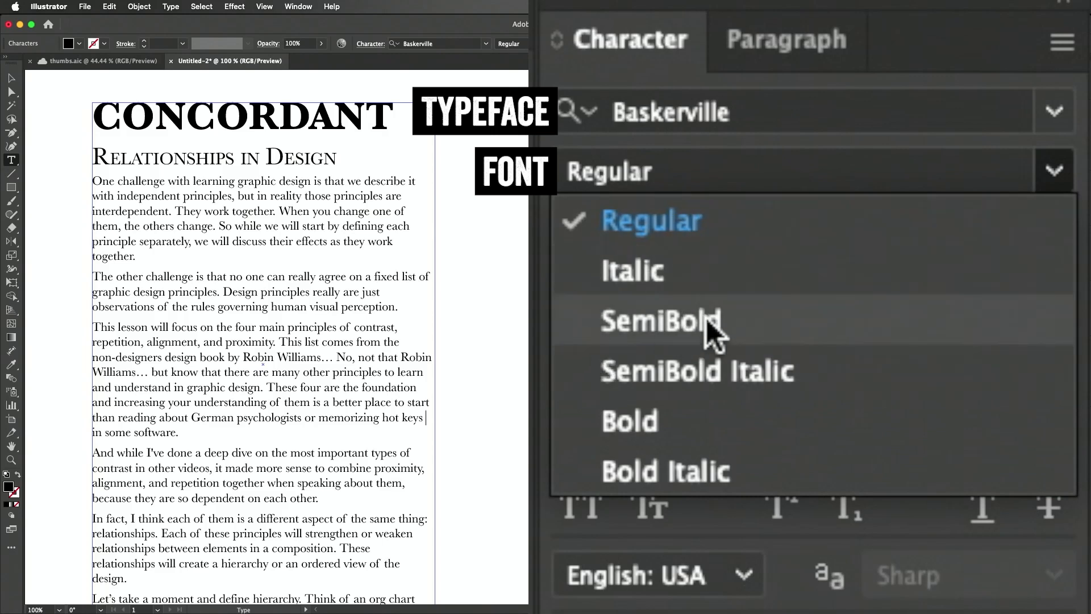
{"action": "left_click", "coordinate": [1046, 175]}
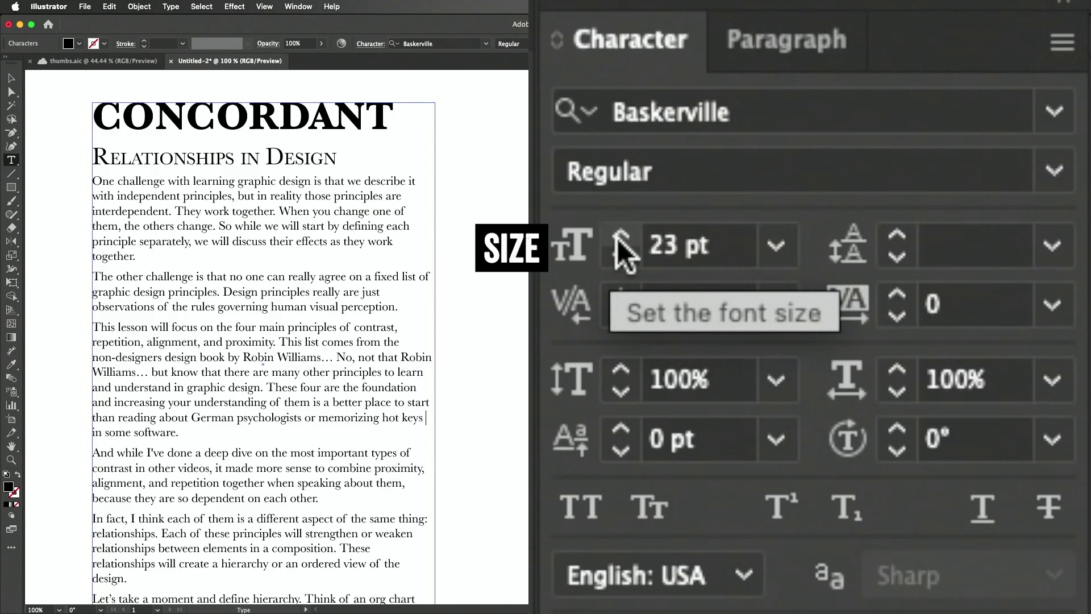
{"action": "left_click", "coordinate": [622, 239]}
{"action": "left_click", "coordinate": [621, 238]}
{"action": "left_click", "coordinate": [619, 239]}
{"action": "left_click", "coordinate": [618, 240]}
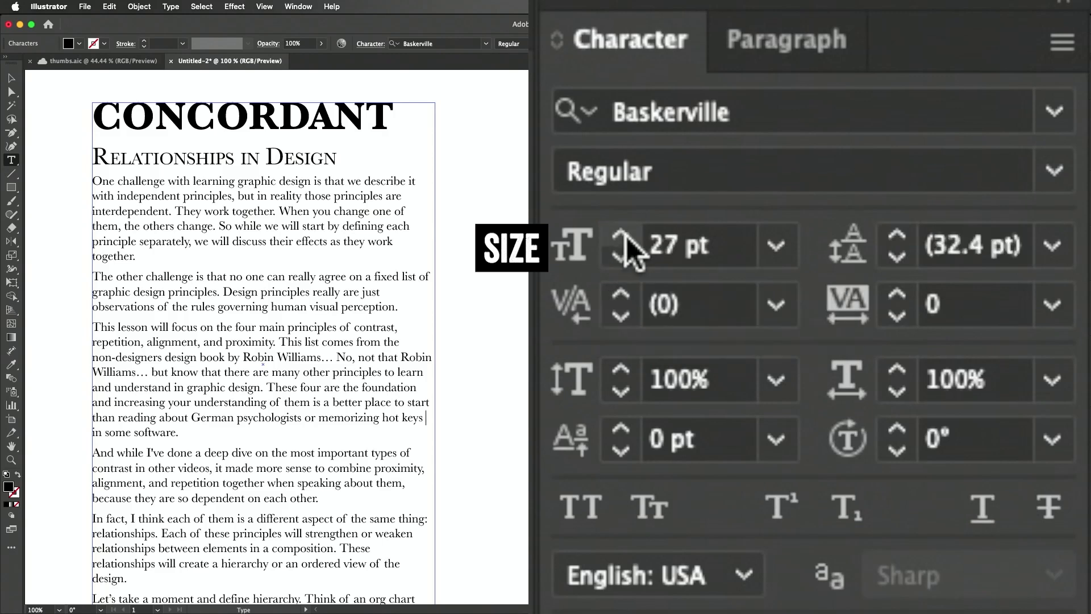
{"action": "left_click", "coordinate": [625, 236]}
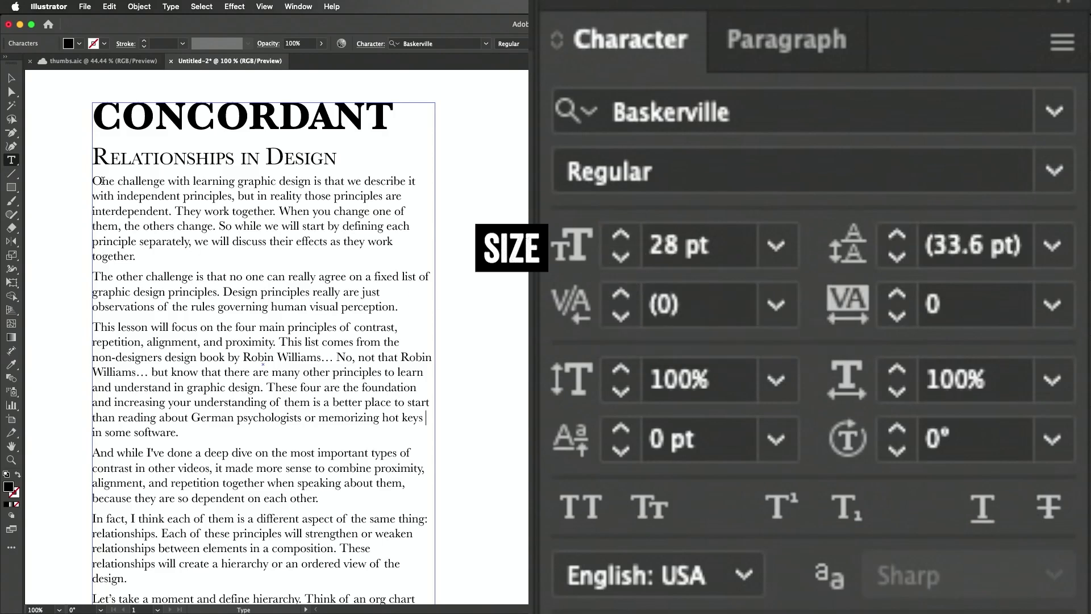
Select the body paragraphs under the subheading, try larger font sizes and settle on 24 pt
{"action": "left_click_drag", "start_coordinate": [94, 181], "coordinate": [466, 527]}
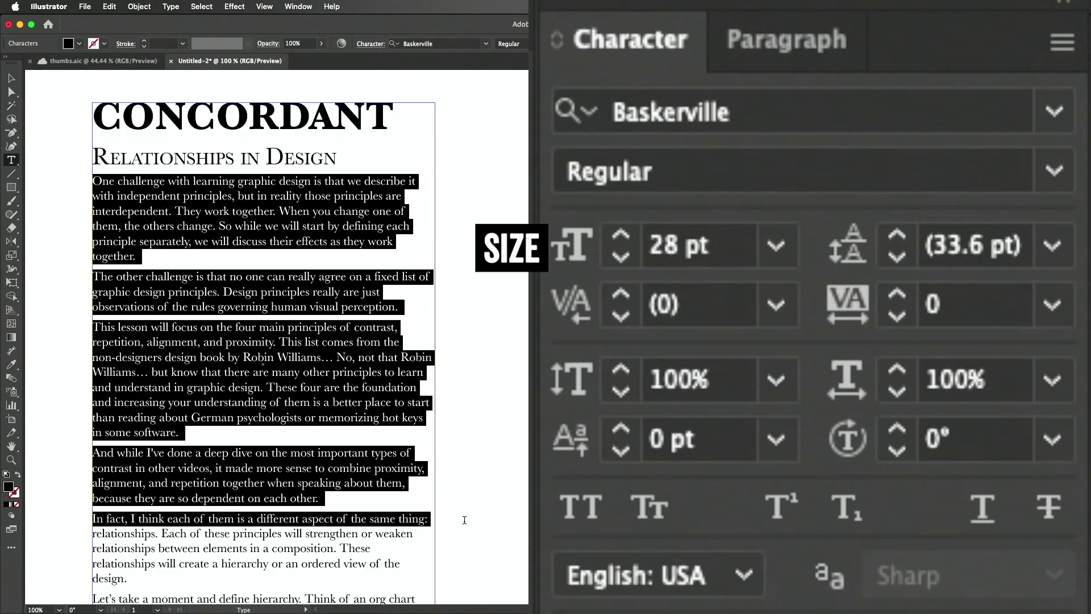
{"action": "left_click", "coordinate": [621, 236]}
{"action": "left_click", "coordinate": [621, 237]}
{"action": "left_click", "coordinate": [621, 236]}
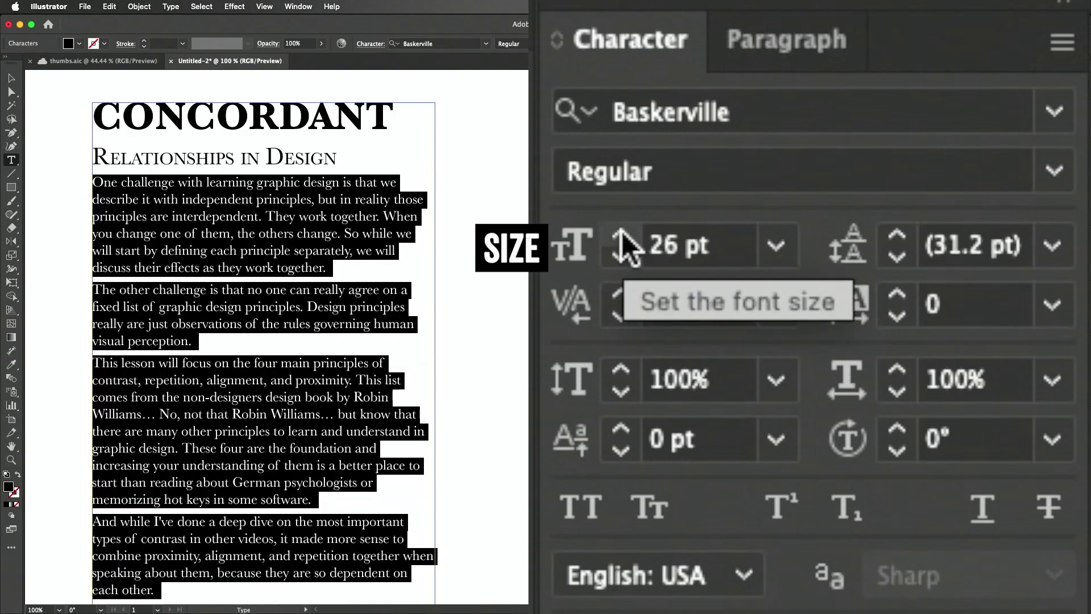
{"action": "left_click", "coordinate": [621, 236]}
{"action": "left_click", "coordinate": [621, 237]}
{"action": "left_click", "coordinate": [622, 237]}
{"action": "left_click", "coordinate": [621, 257]}
{"action": "left_click", "coordinate": [621, 257]}
{"action": "left_click", "coordinate": [622, 257]}
{"action": "left_click", "coordinate": [622, 257]}
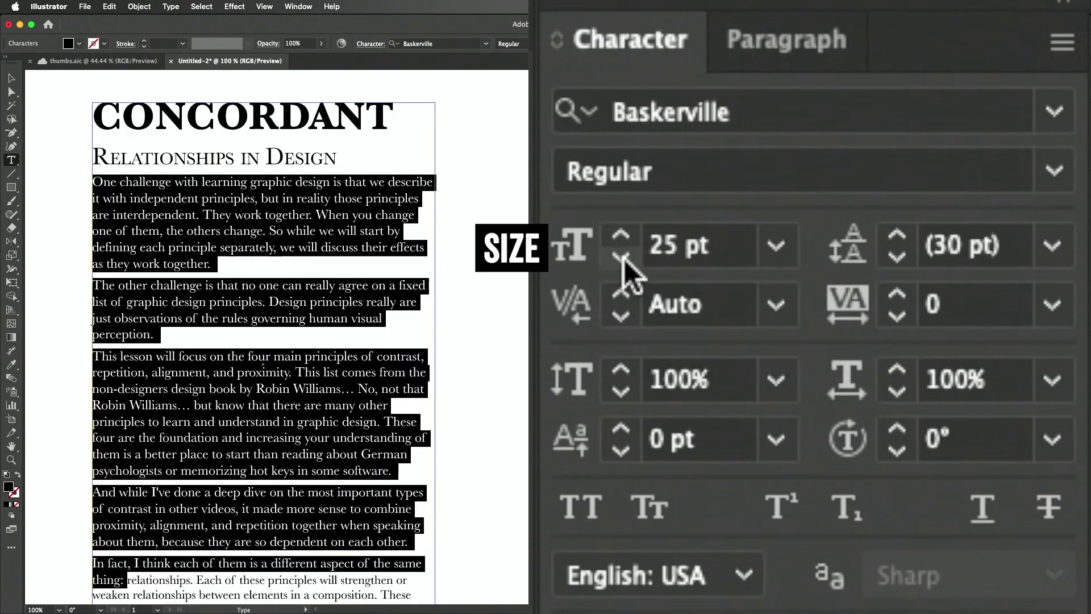
{"action": "left_click", "coordinate": [622, 257]}
{"action": "left_click", "coordinate": [776, 245]}
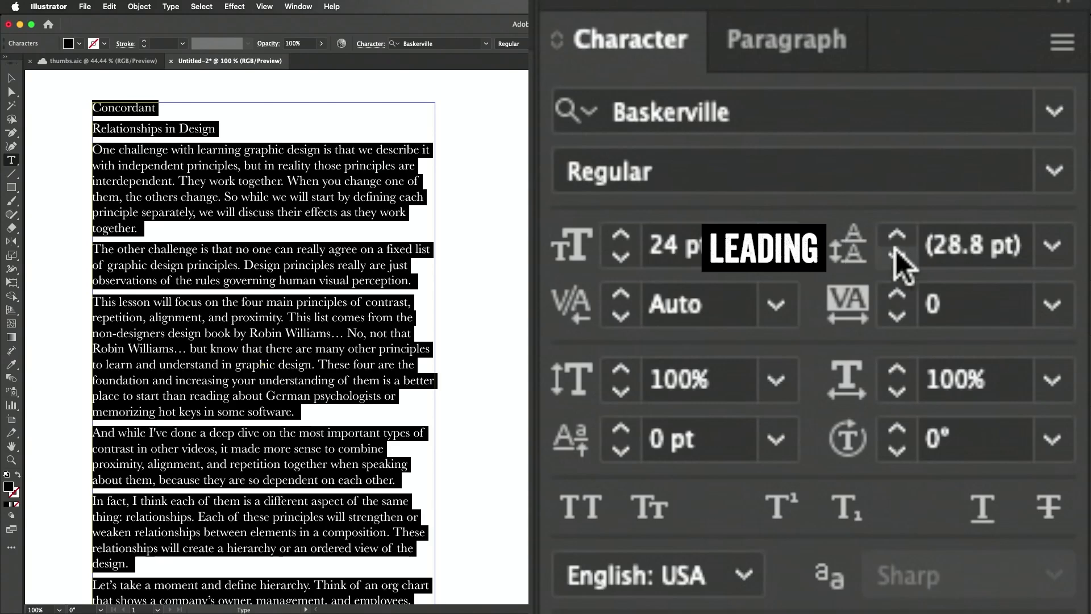
Loosen the leading of all the selected text, ending at 41 pt
{"action": "left_click", "coordinate": [898, 235]}
{"action": "left_click", "coordinate": [898, 234]}
{"action": "left_click", "coordinate": [899, 234]}
{"action": "left_click", "coordinate": [898, 234]}
{"action": "left_click", "coordinate": [900, 233]}
{"action": "left_click", "coordinate": [901, 232]}
{"action": "left_click", "coordinate": [902, 231]}
{"action": "left_click", "coordinate": [903, 230]}
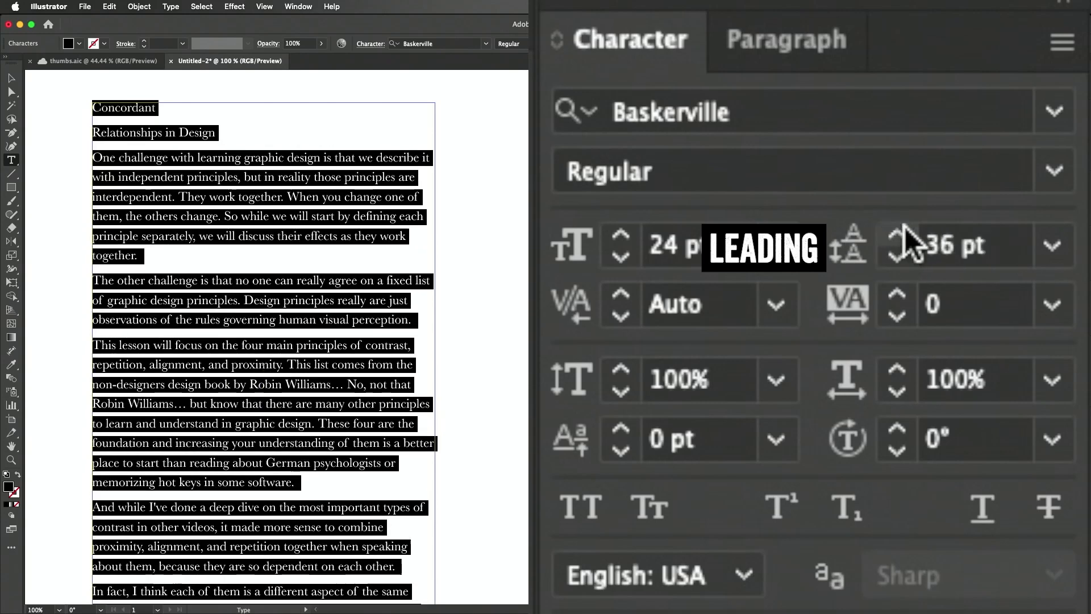
{"action": "left_click", "coordinate": [904, 230]}
{"action": "left_click", "coordinate": [903, 229]}
{"action": "left_click", "coordinate": [903, 231]}
{"action": "left_click", "coordinate": [904, 230]}
{"action": "left_click", "coordinate": [904, 231]}
{"action": "left_click", "coordinate": [904, 232]}
{"action": "left_click", "coordinate": [903, 257]}
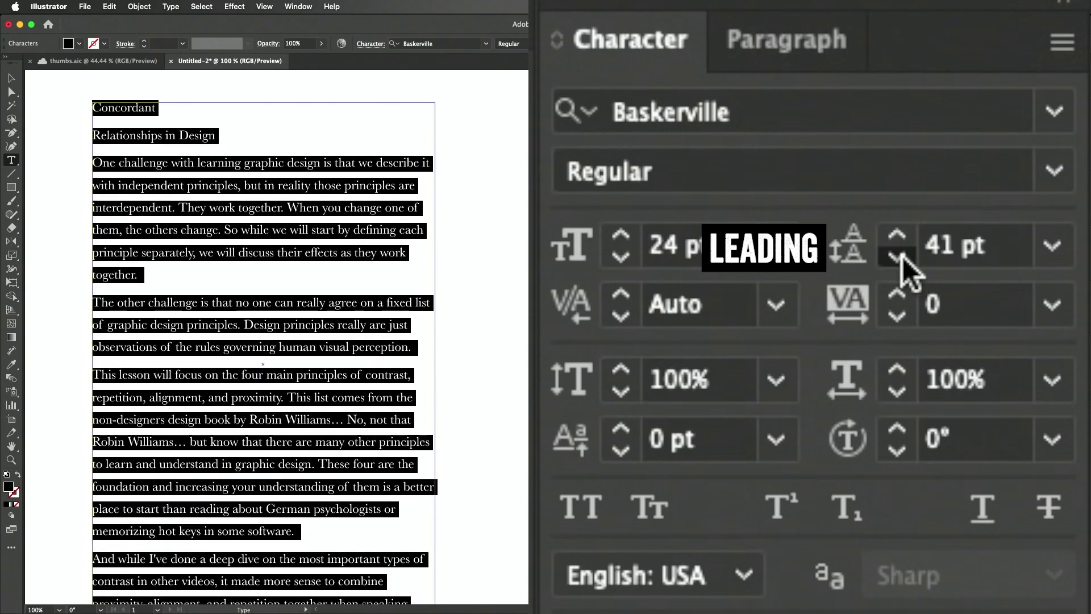
Tighten the leading of the selected text to 33 pt and reset it to Auto
{"action": "left_click", "coordinate": [902, 257]}
{"action": "left_click", "coordinate": [902, 257]}
{"action": "left_click", "coordinate": [902, 257]}
{"action": "left_click", "coordinate": [901, 257]}
{"action": "left_click", "coordinate": [901, 257]}
{"action": "left_click", "coordinate": [901, 257]}
{"action": "left_click", "coordinate": [1051, 245]}
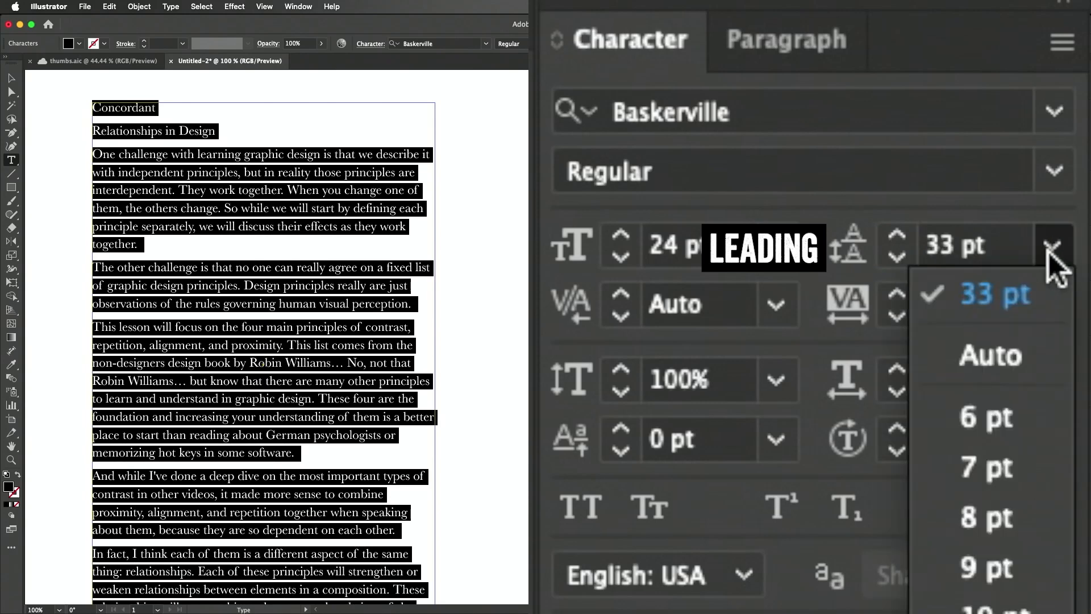
{"action": "left_click", "coordinate": [1003, 350]}
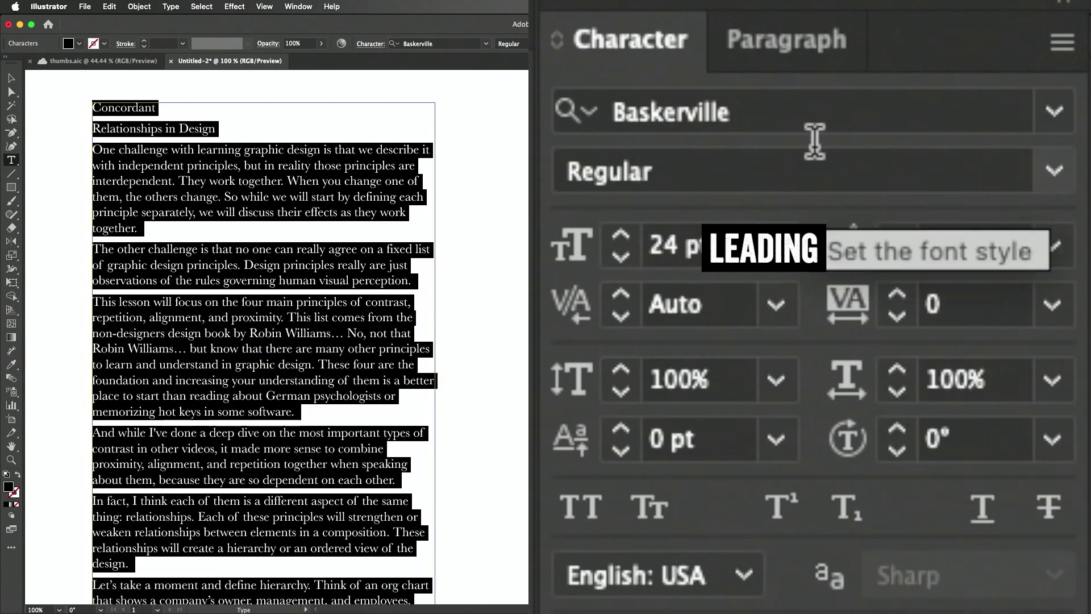
Set the space after paragraphs to 0 pt for all the selected text, return to the Character settings and finish text editing
{"action": "left_click", "coordinate": [801, 46]}
{"action": "left_click", "coordinate": [946, 418]}
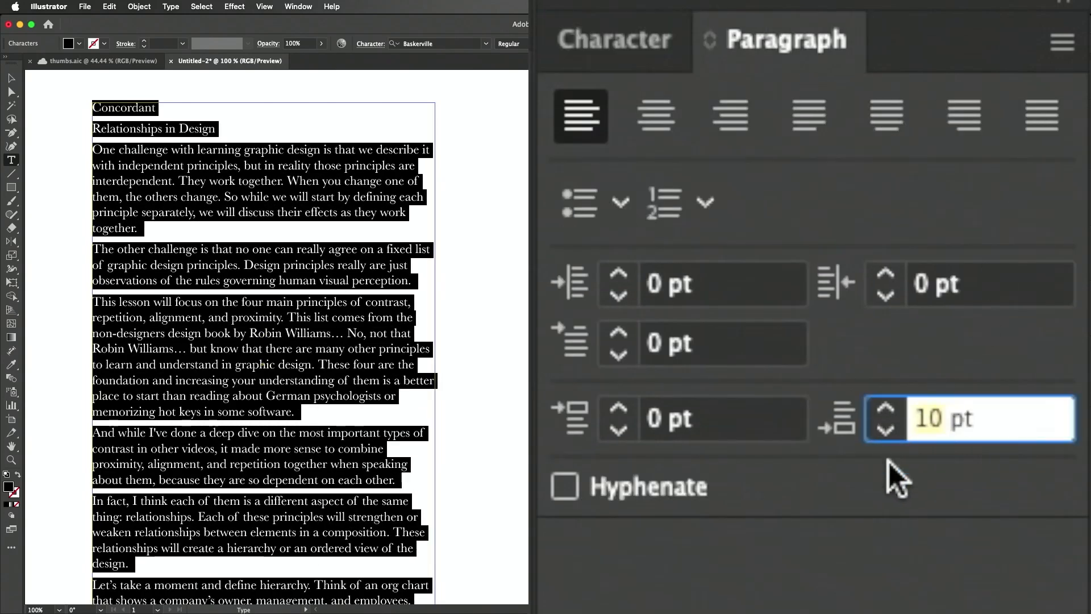
{"action": "type", "text": "0"}
{"action": "key", "text": "Return"}
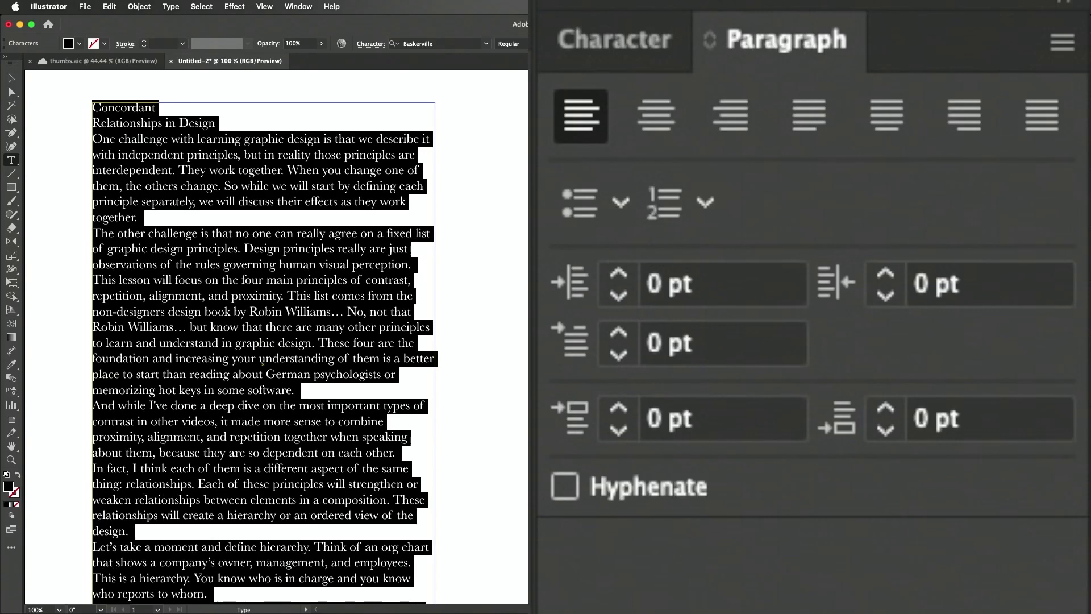
{"action": "left_click", "coordinate": [626, 46]}
{"action": "key", "text": "Escape"}
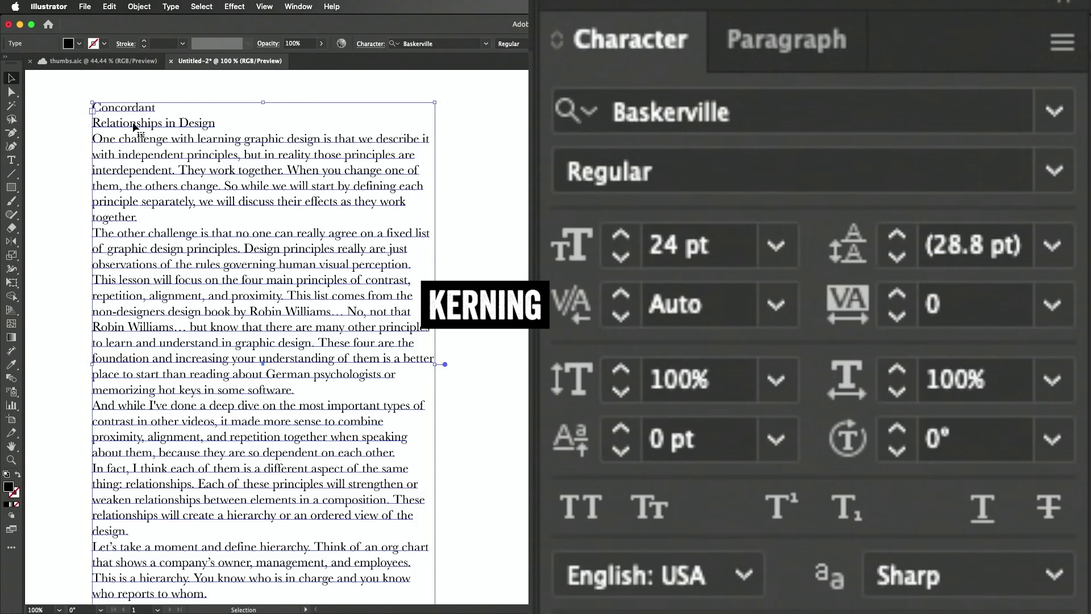
Select the heading word "Concordant", set its font size to 72 pt and apply All Caps
{"action": "key", "text": "t"}
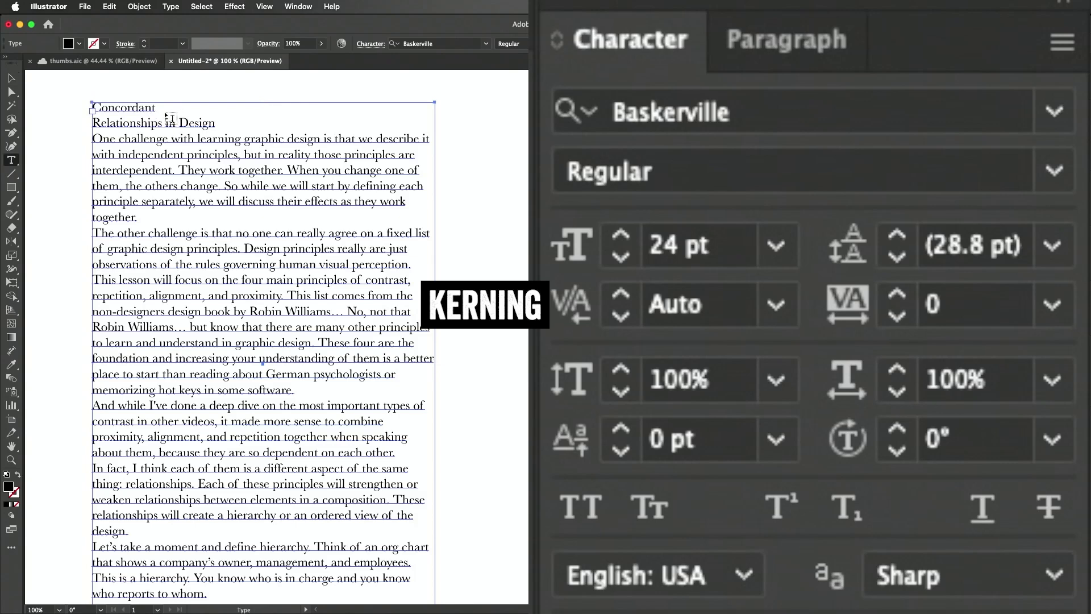
{"action": "double_click", "coordinate": [146, 108]}
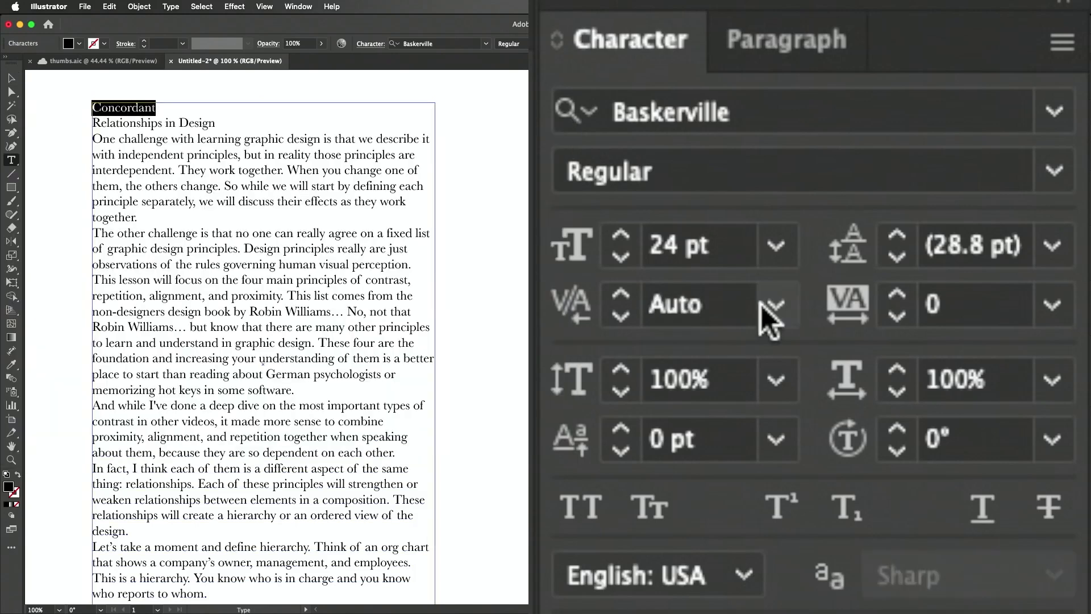
{"action": "left_click", "coordinate": [777, 245]}
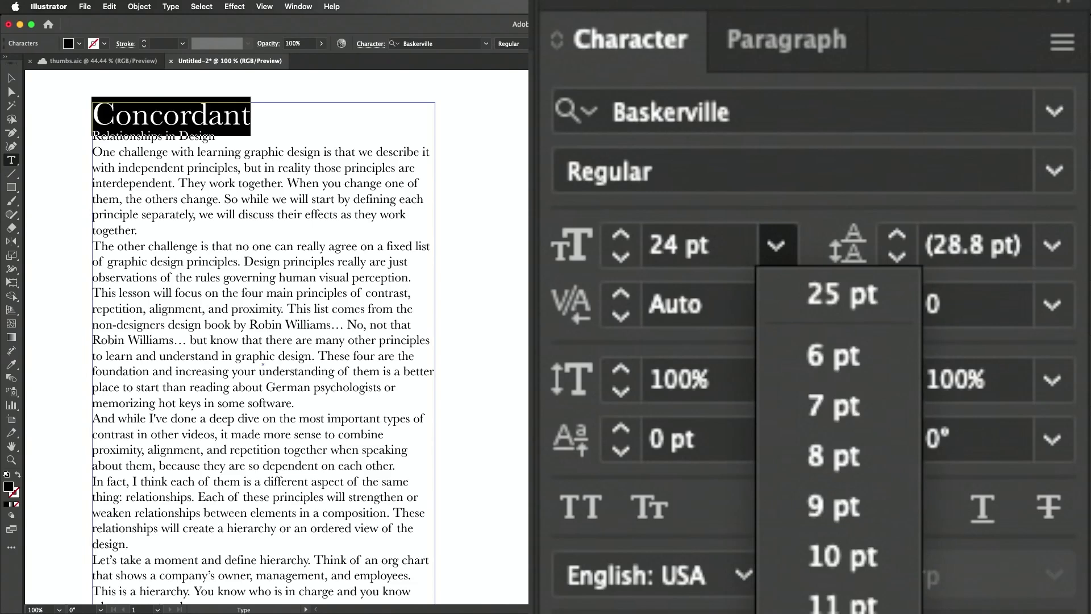
{"action": "left_click", "coordinate": [834, 612]}
{"action": "left_click", "coordinate": [574, 507]}
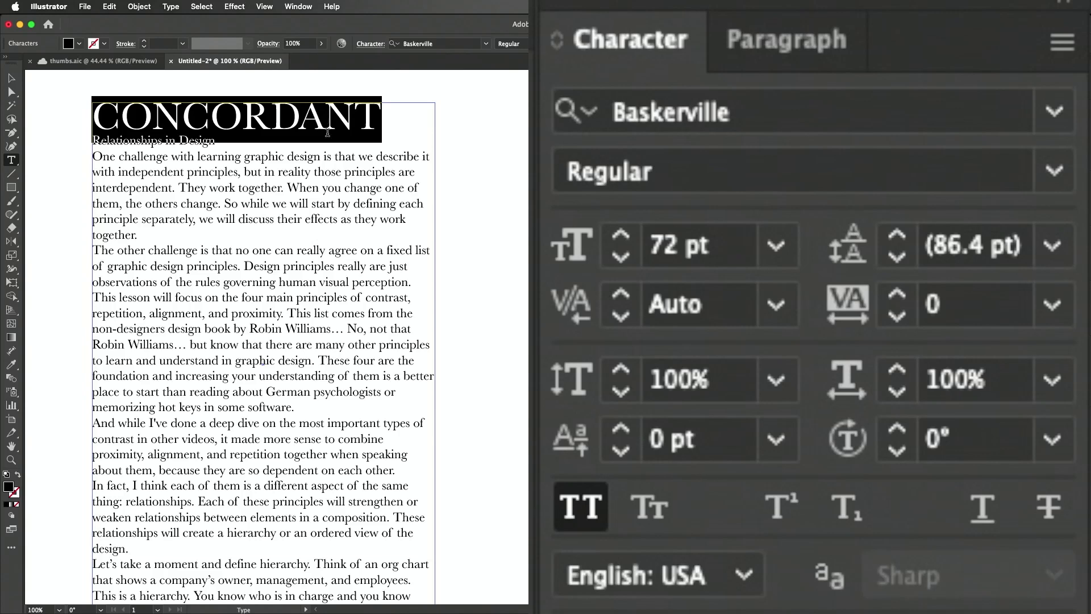
Place the cursor between the D and A of the heading and tighten the kerning to -96
{"action": "left_click", "coordinate": [299, 122]}
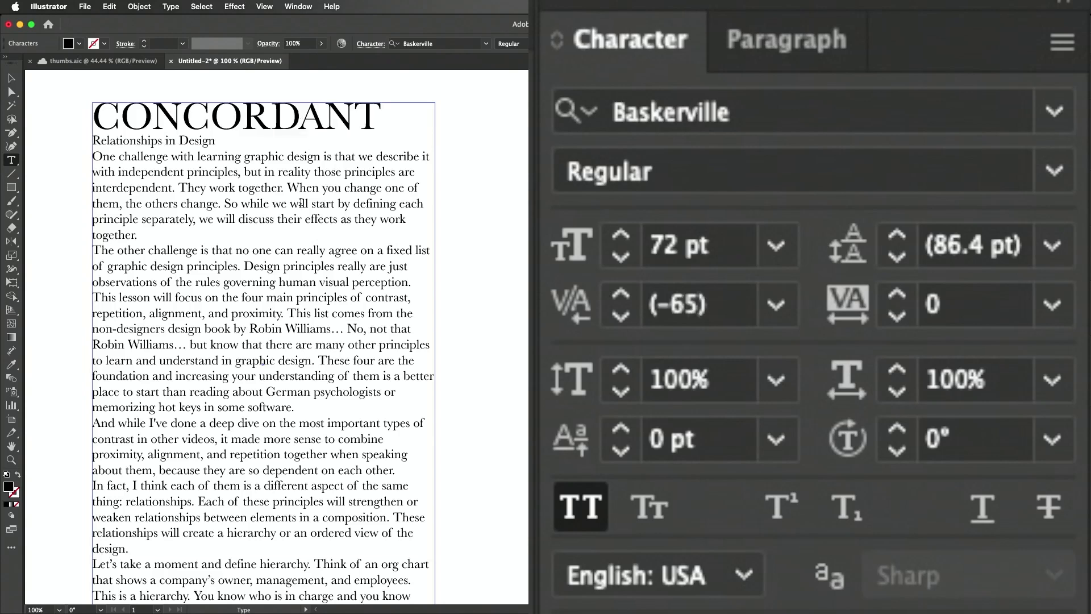
{"action": "left_click", "coordinate": [622, 317]}
{"action": "left_click", "coordinate": [623, 315]}
{"action": "left_click", "coordinate": [623, 315]}
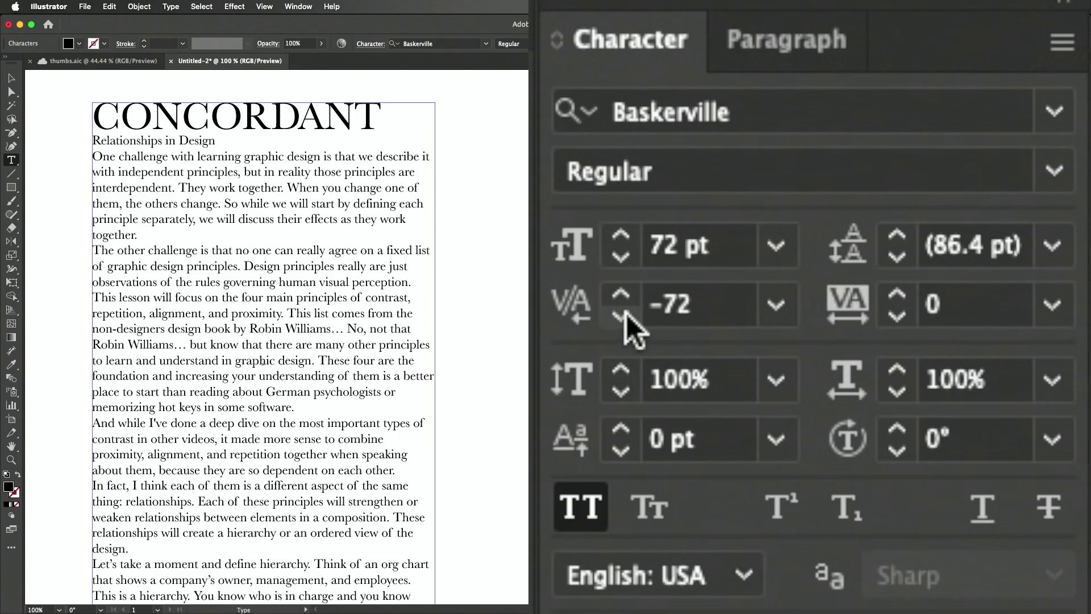
{"action": "left_click", "coordinate": [621, 316]}
{"action": "left_click", "coordinate": [620, 316]}
{"action": "left_click", "coordinate": [620, 316]}
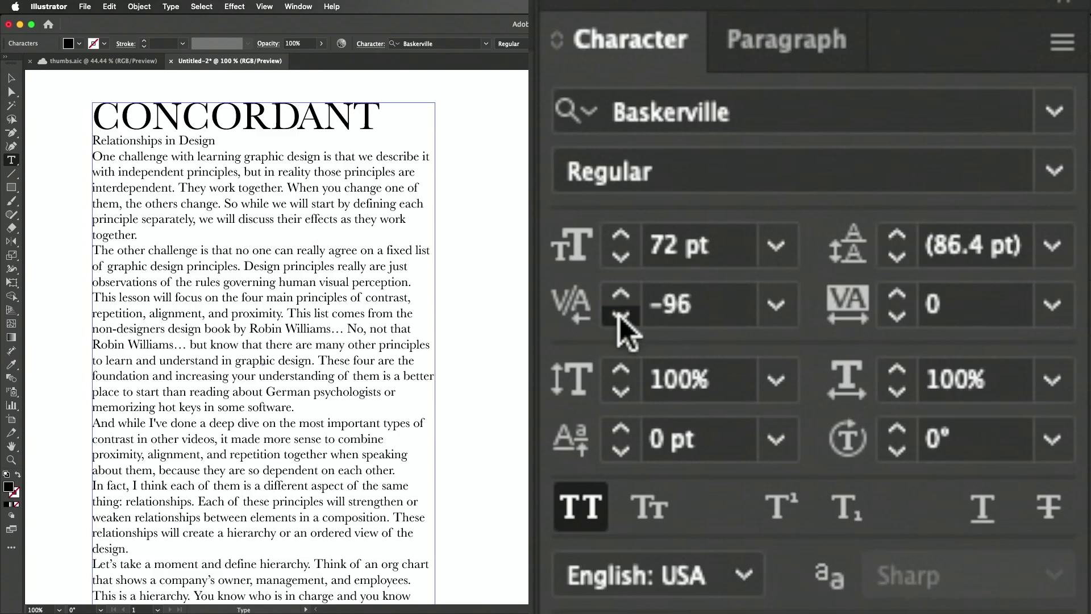
Loosen the kerning in the heading, setting the gap between the A and N to 23
{"action": "left_click", "coordinate": [621, 294]}
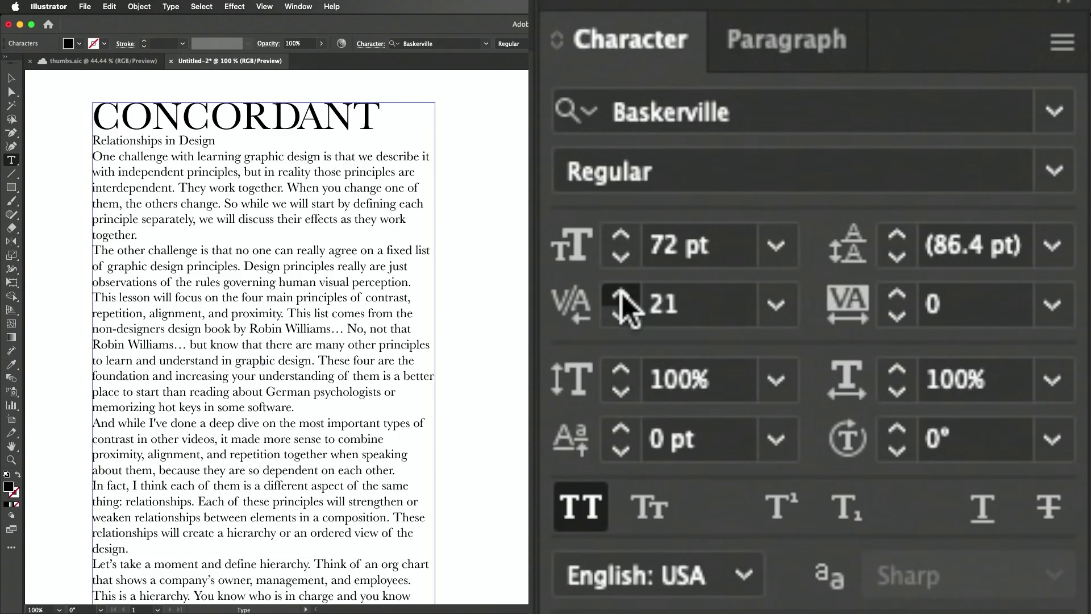
{"action": "left_click", "coordinate": [622, 293]}
{"action": "left_click", "coordinate": [323, 125]}
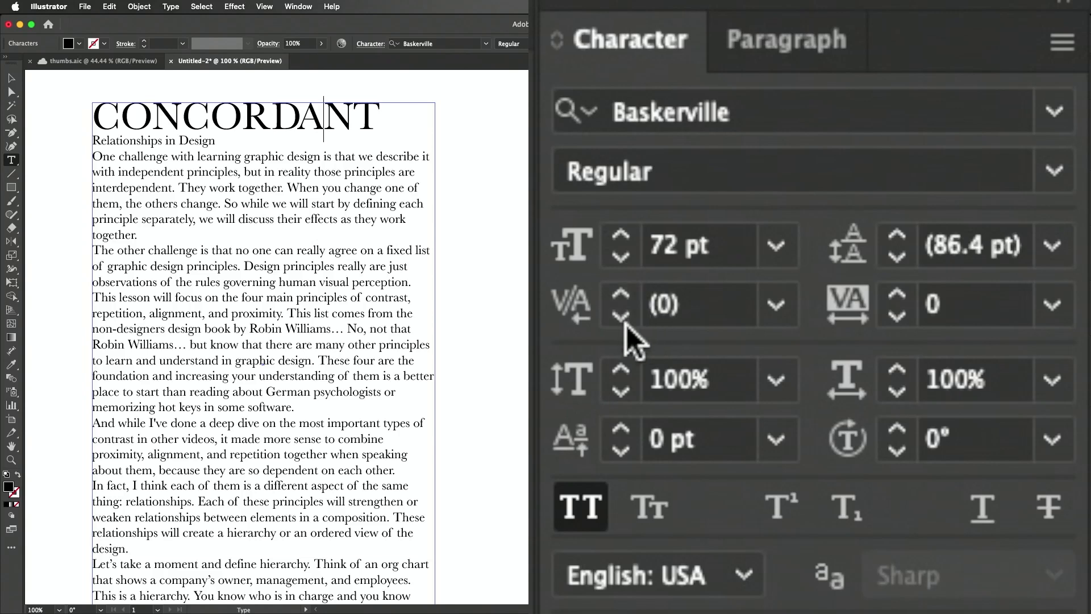
{"action": "left_click", "coordinate": [621, 293]}
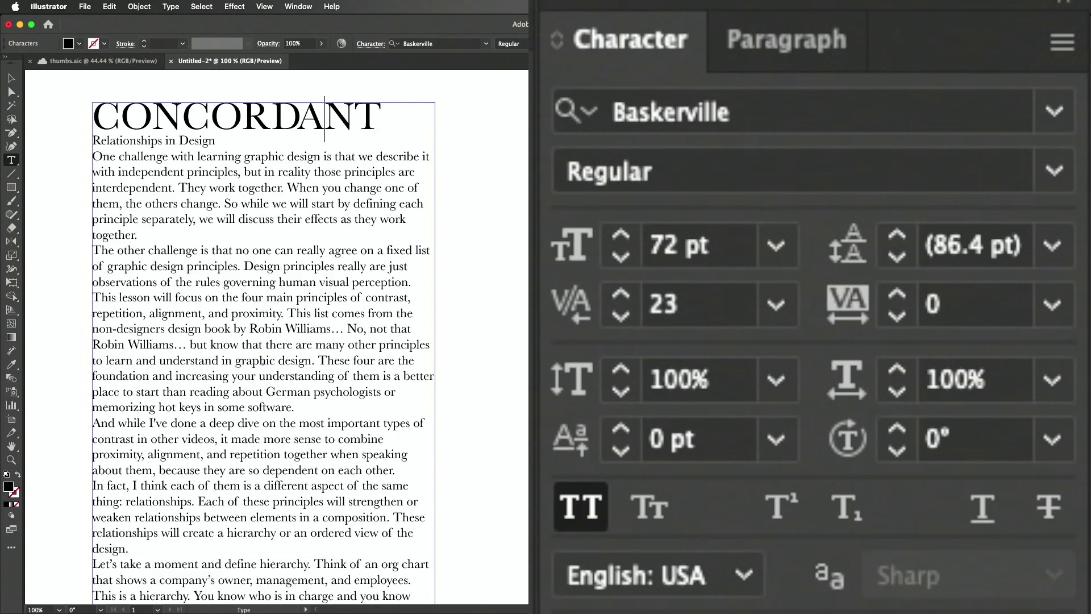
With the Touch Type tool, shift the final T of the heading closer to the N and rotate it by about -22.8°
{"action": "left_click_drag", "start_coordinate": [11, 160], "coordinate": [97, 243]}
{"action": "left_click", "coordinate": [98, 243]}
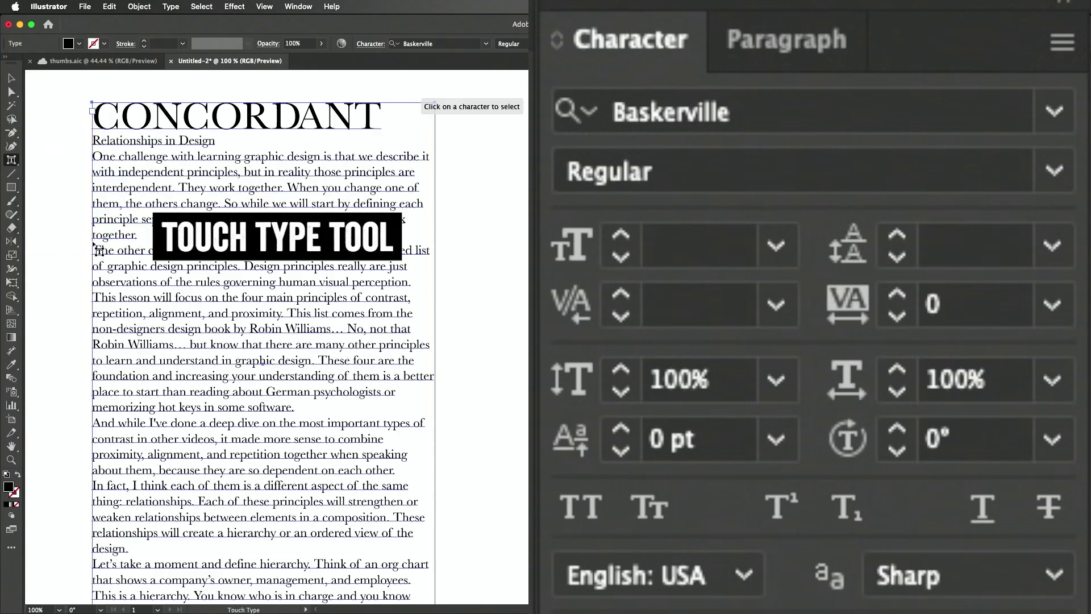
{"action": "left_click", "coordinate": [372, 120]}
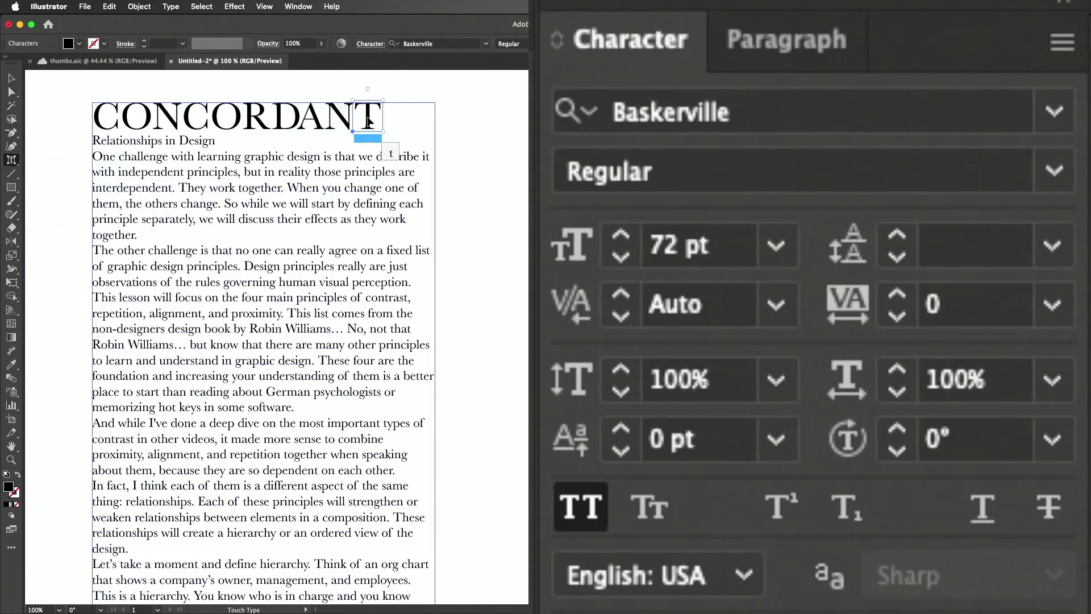
{"action": "mouse_move", "coordinate": [367, 119]}
{"action": "left_mouse_down"}
{"action": "mouse_move", "coordinate": [379, 84]}
{"action": "mouse_move", "coordinate": [364, 115]}
{"action": "left_mouse_up"}
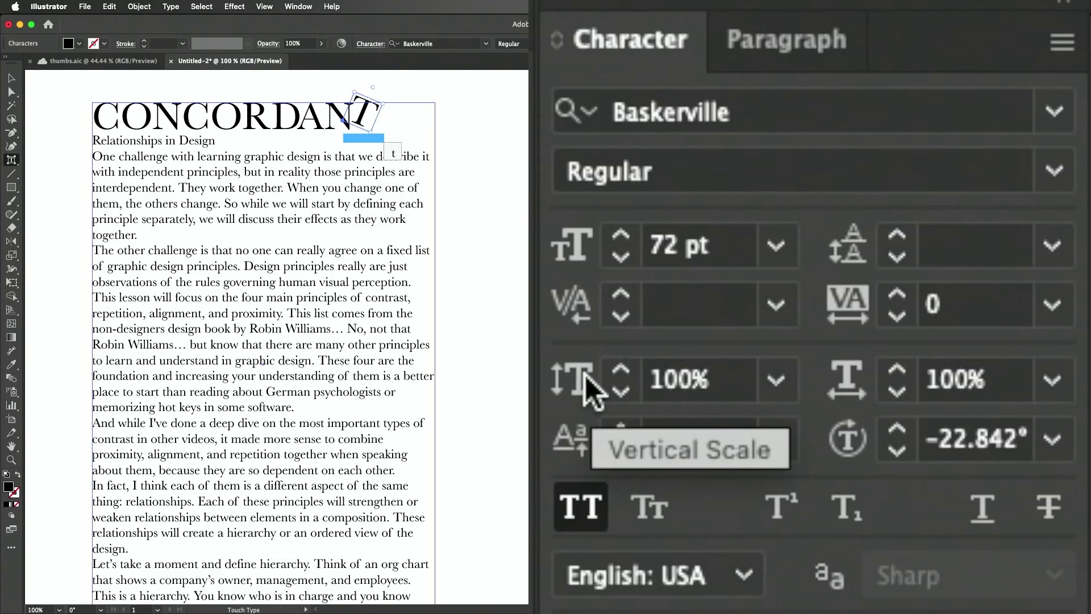
Preview the preset vertical and horizontal scale values on the whole text frame without applying any
{"action": "key", "text": "Escape"}
{"action": "left_click", "coordinate": [778, 382]}
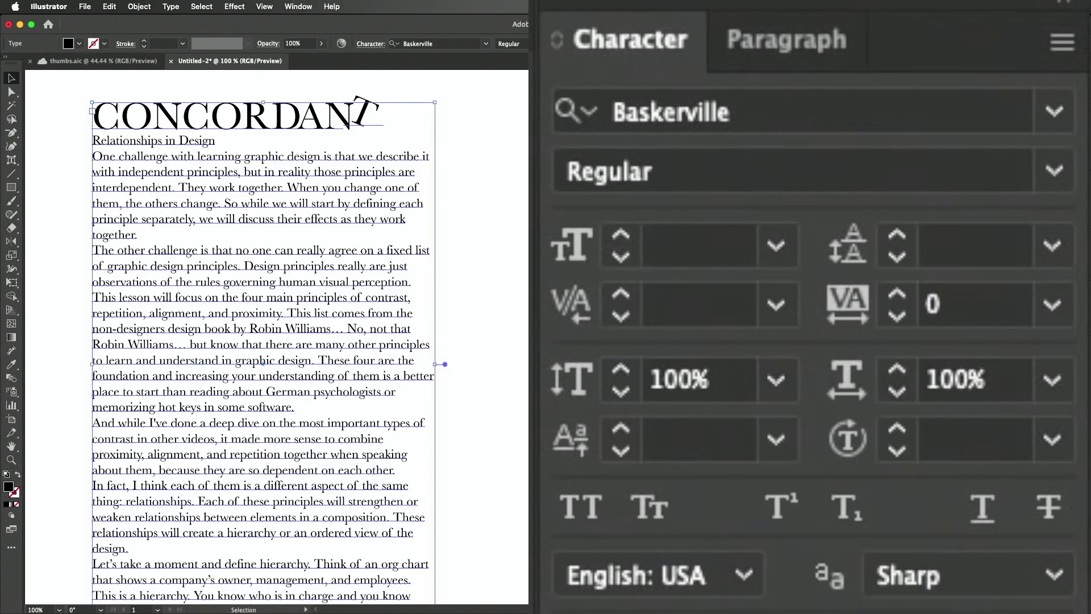
{"action": "key", "text": "Escape"}
{"action": "left_click", "coordinate": [1052, 381]}
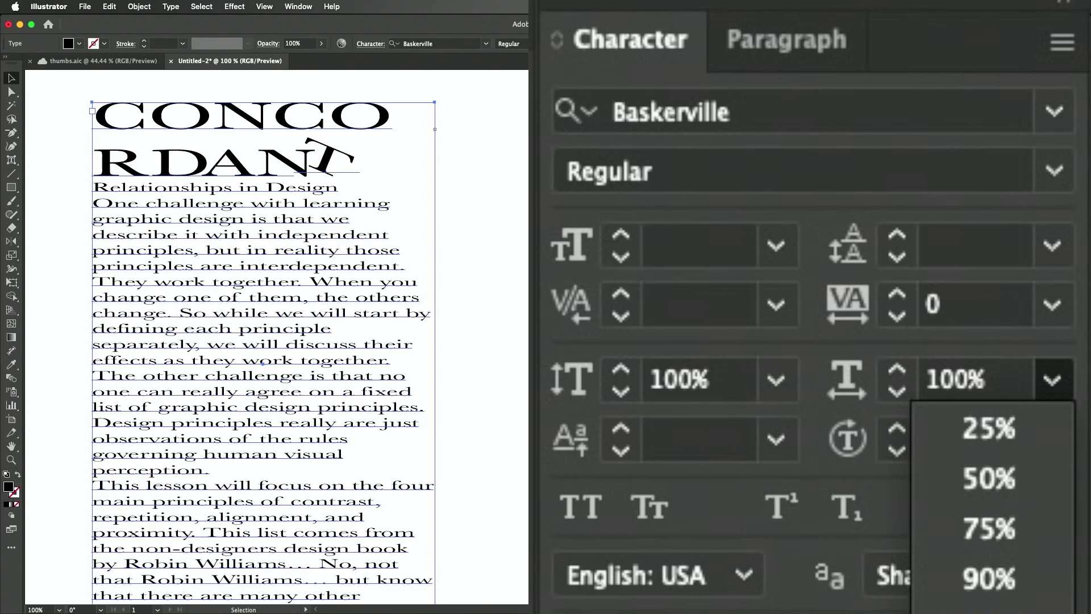
{"action": "key", "text": "Escape"}
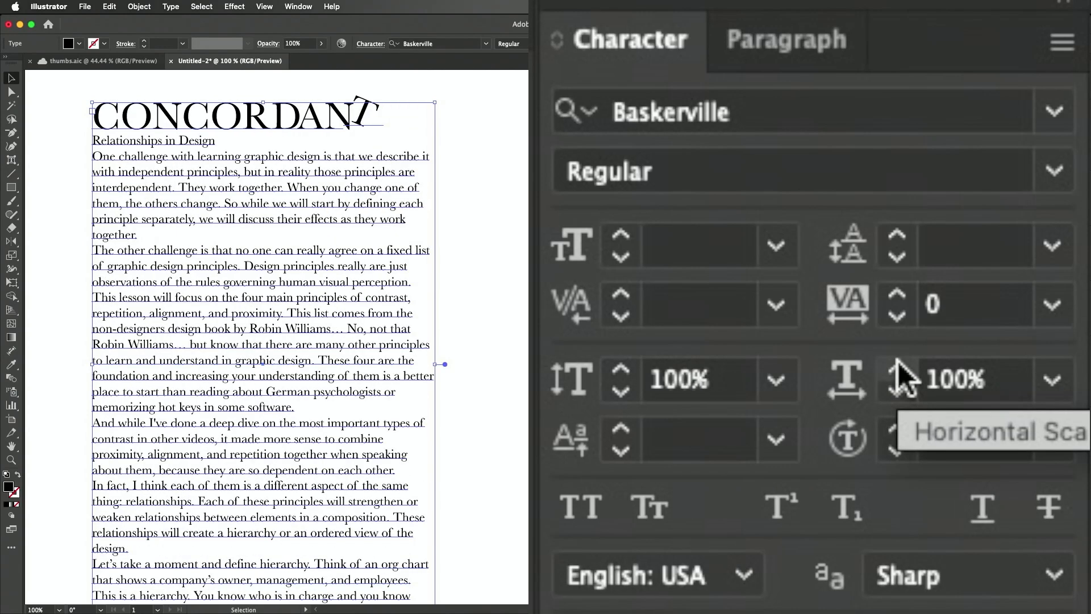
Try All Caps and Small Caps on the whole text frame and return all of its text to normal case
{"action": "left_click", "coordinate": [592, 503]}
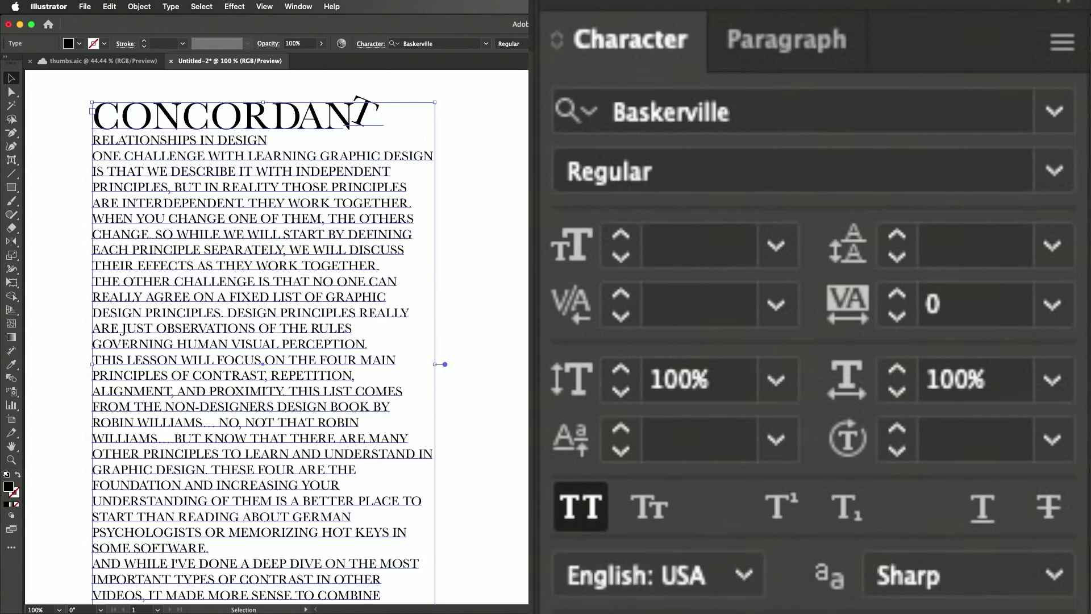
{"action": "left_click", "coordinate": [654, 517]}
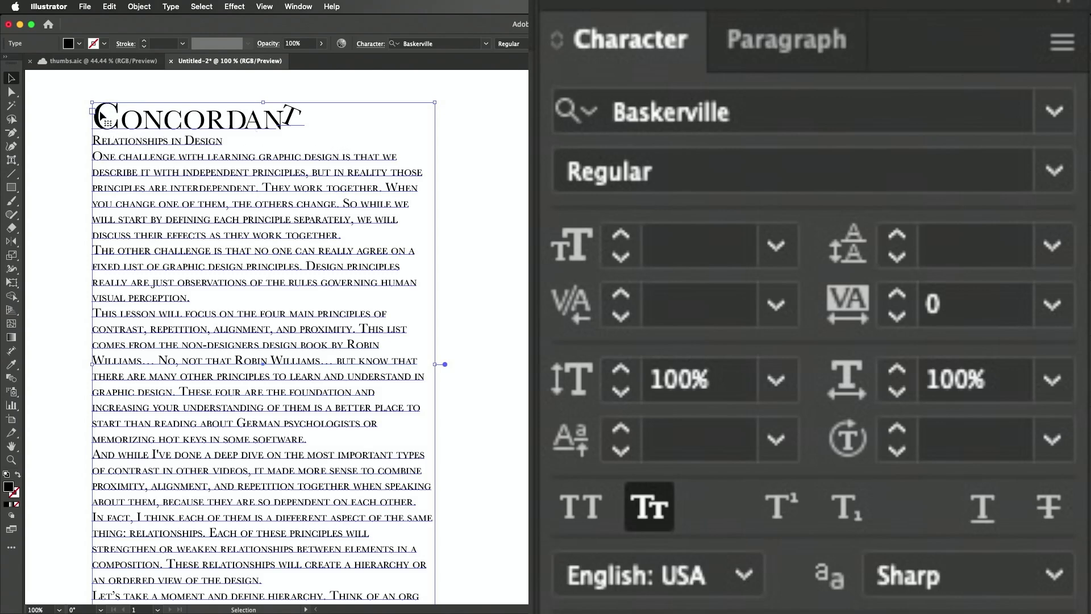
{"action": "left_click", "coordinate": [654, 508]}
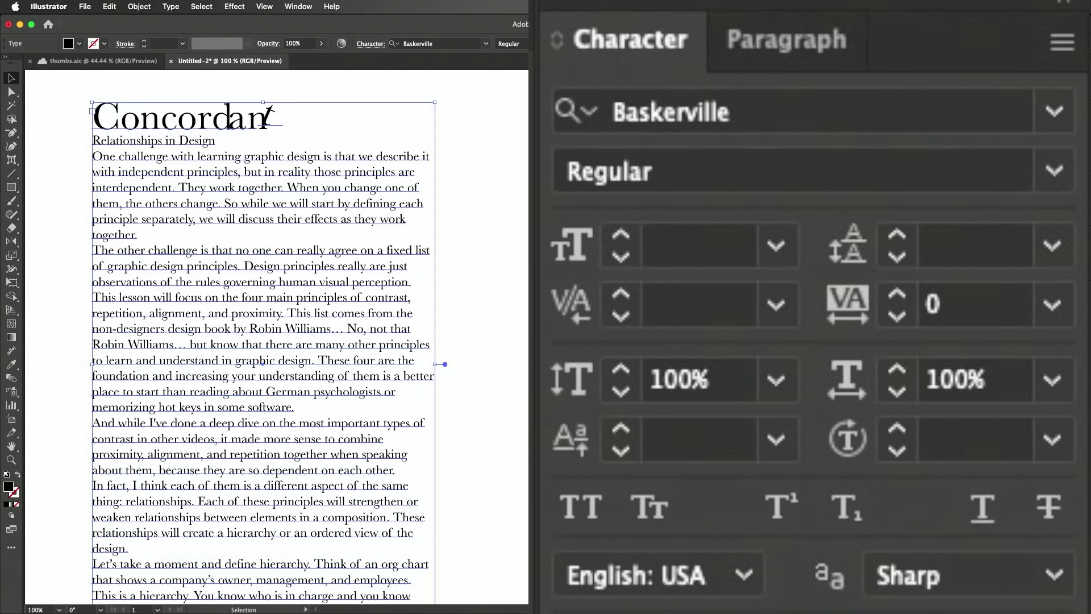
Try center, left, right and justified-with-last-line-left alignment on all paragraphs in the text frame
{"action": "left_click", "coordinate": [792, 52]}
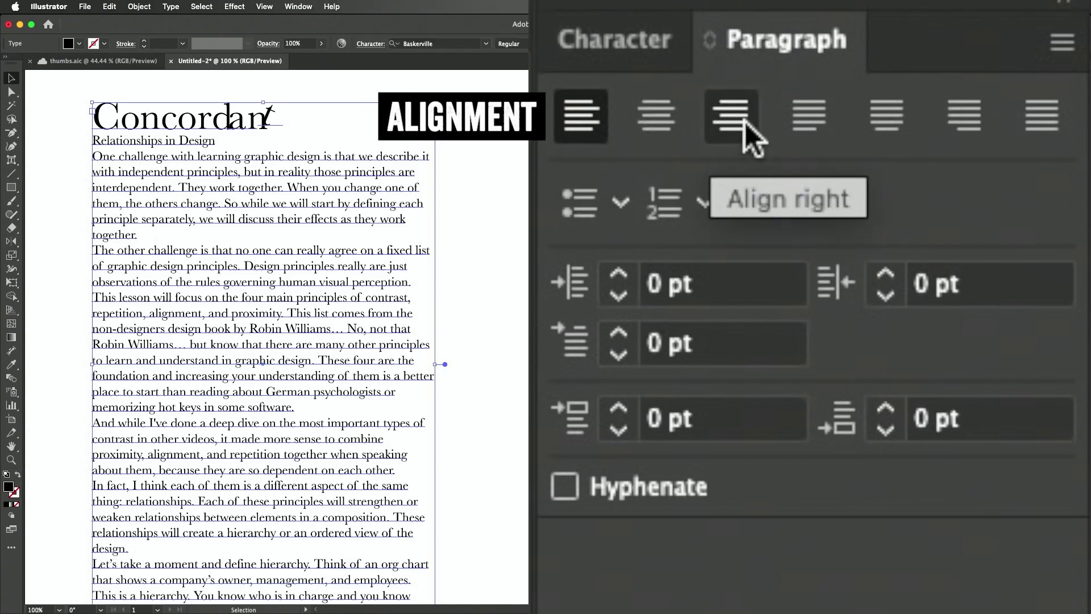
{"action": "left_click", "coordinate": [657, 117]}
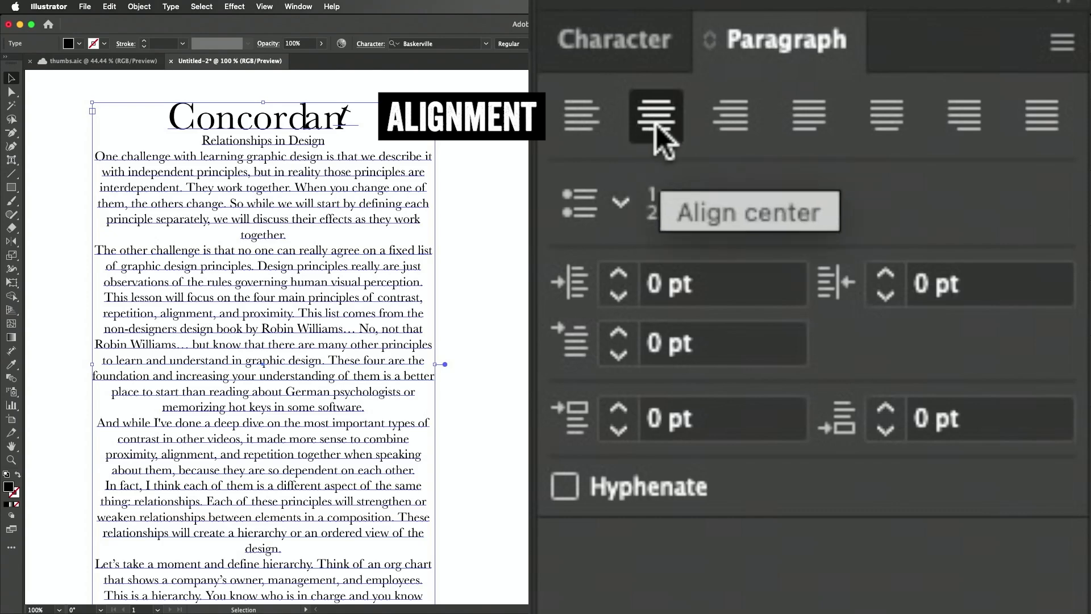
{"action": "left_click", "coordinate": [585, 119]}
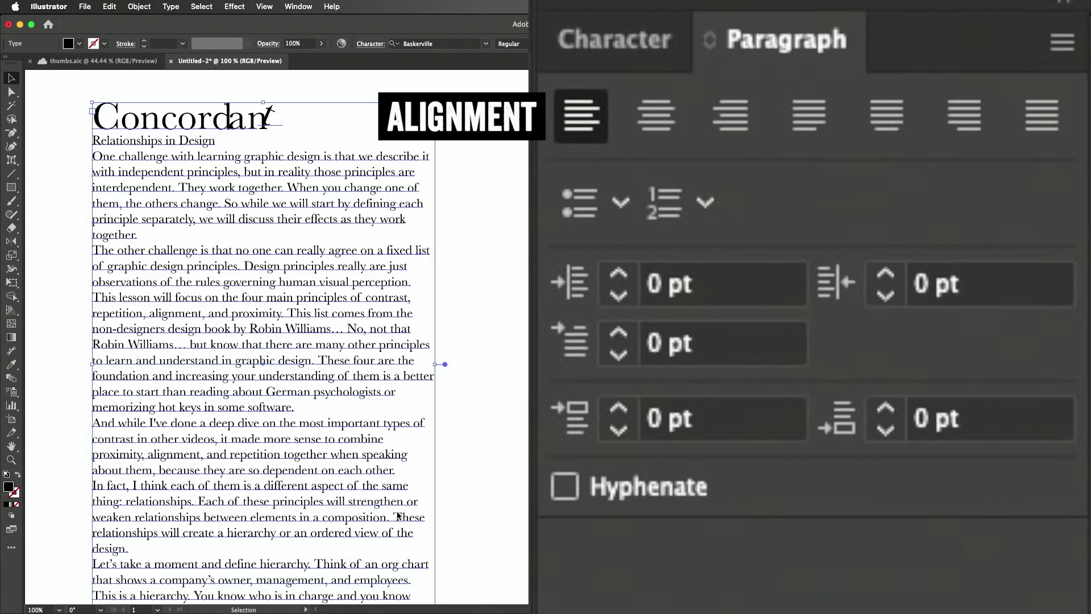
{"action": "left_click", "coordinate": [739, 114]}
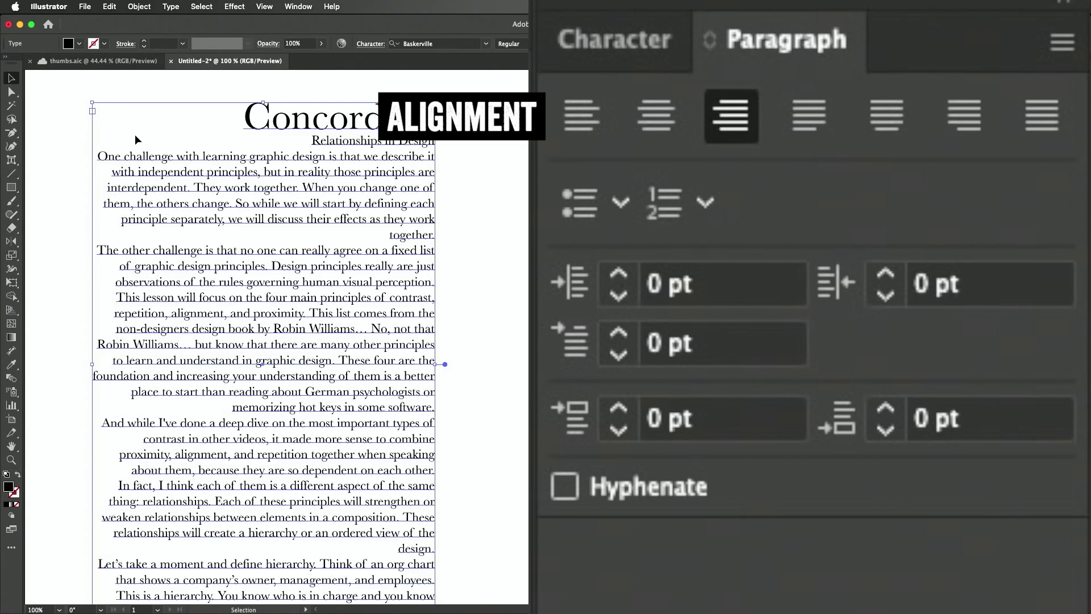
{"action": "left_click", "coordinate": [806, 121]}
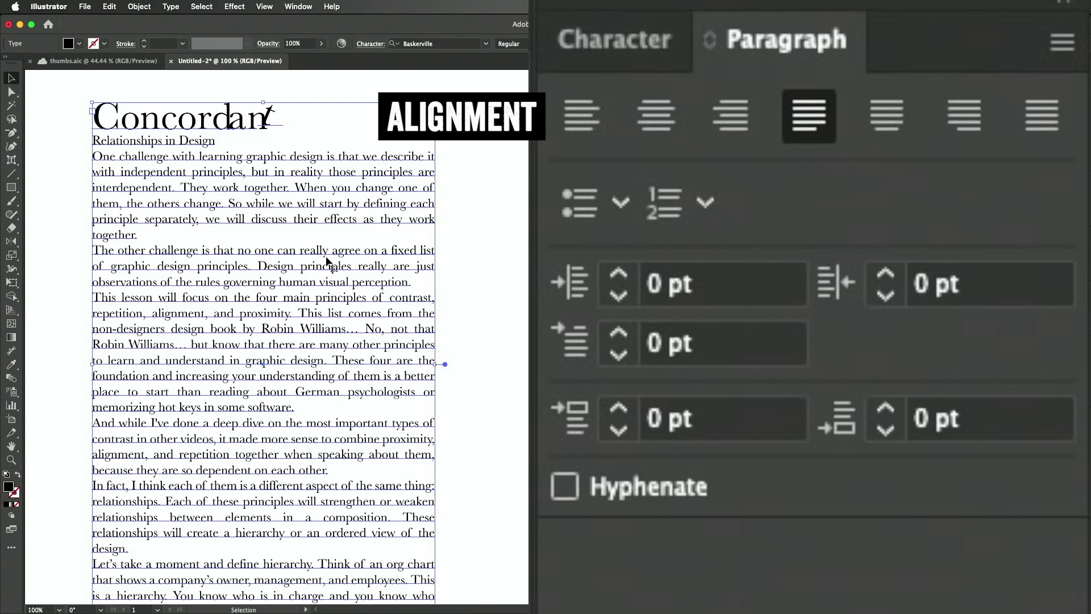
Try justification with the last line centered, right-aligned and fully justified on the text frame, and restore left alignment
{"action": "left_click", "coordinate": [471, 323]}
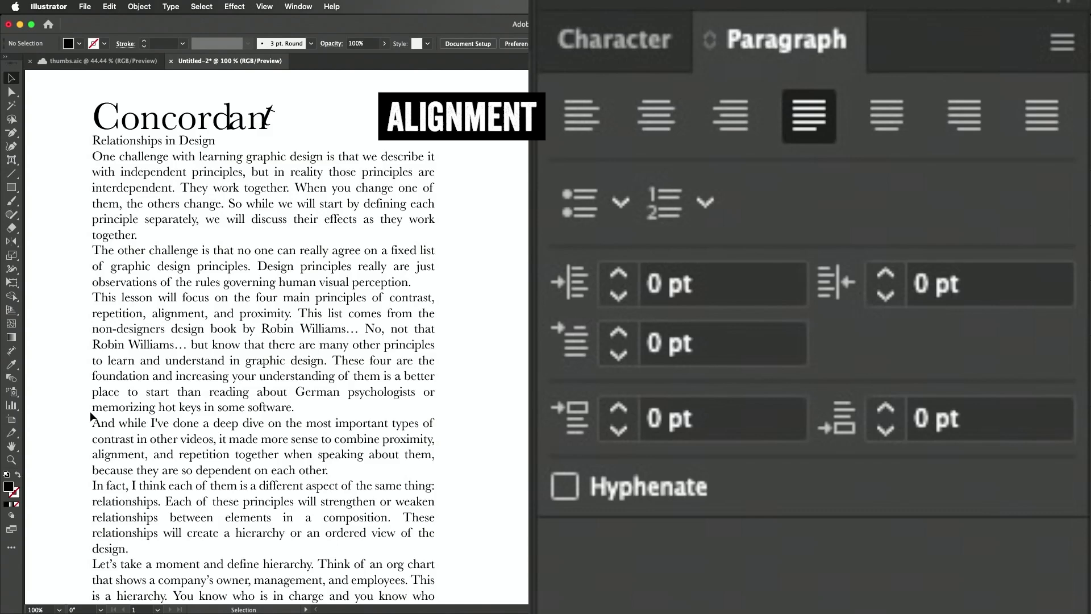
{"action": "left_click", "coordinate": [887, 121]}
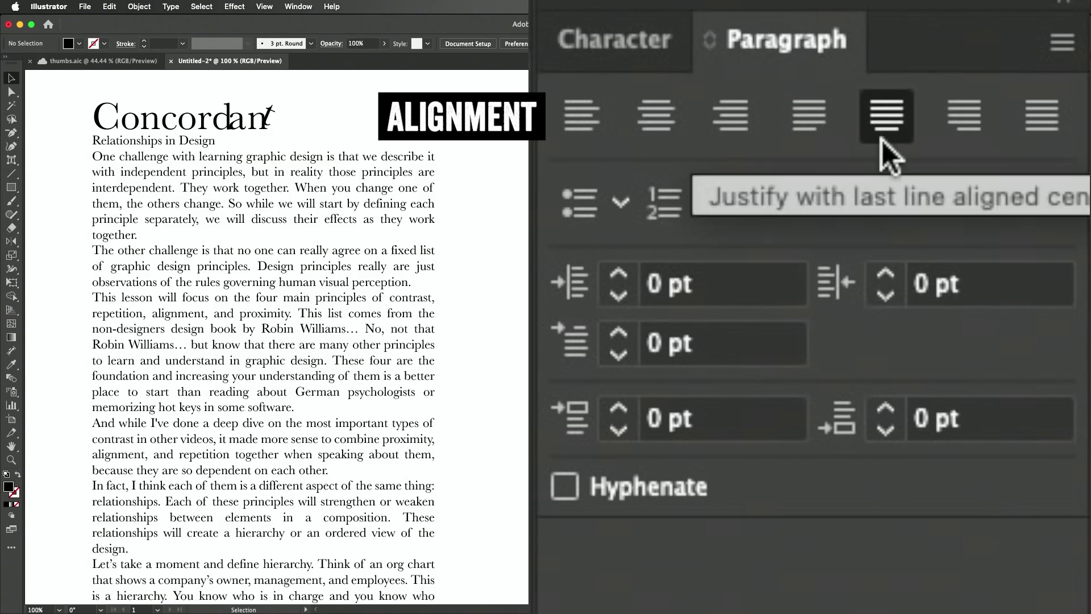
{"action": "left_click", "coordinate": [407, 316]}
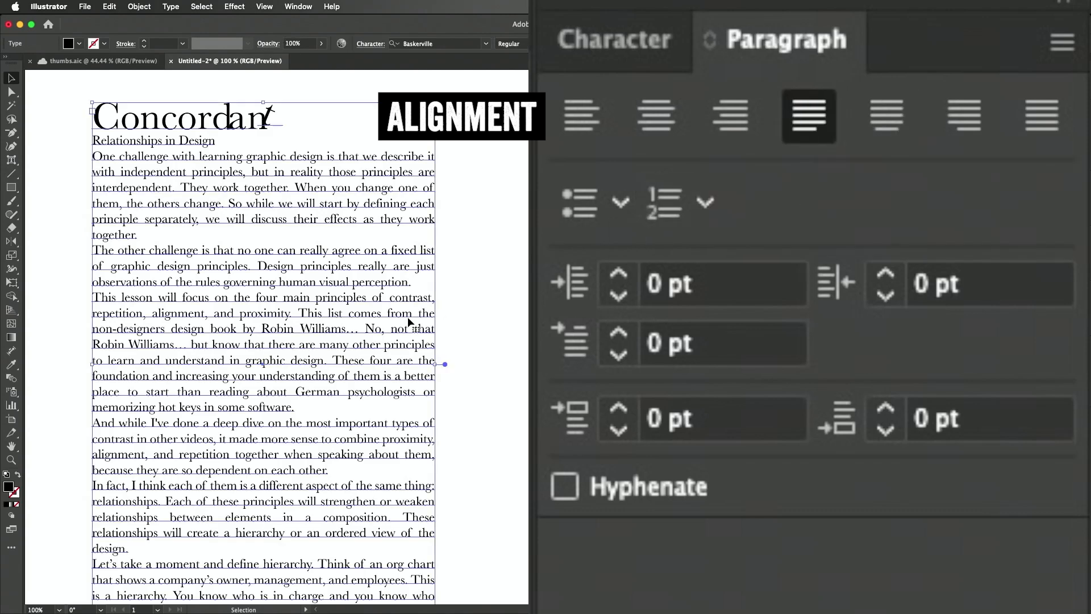
{"action": "left_click", "coordinate": [874, 124]}
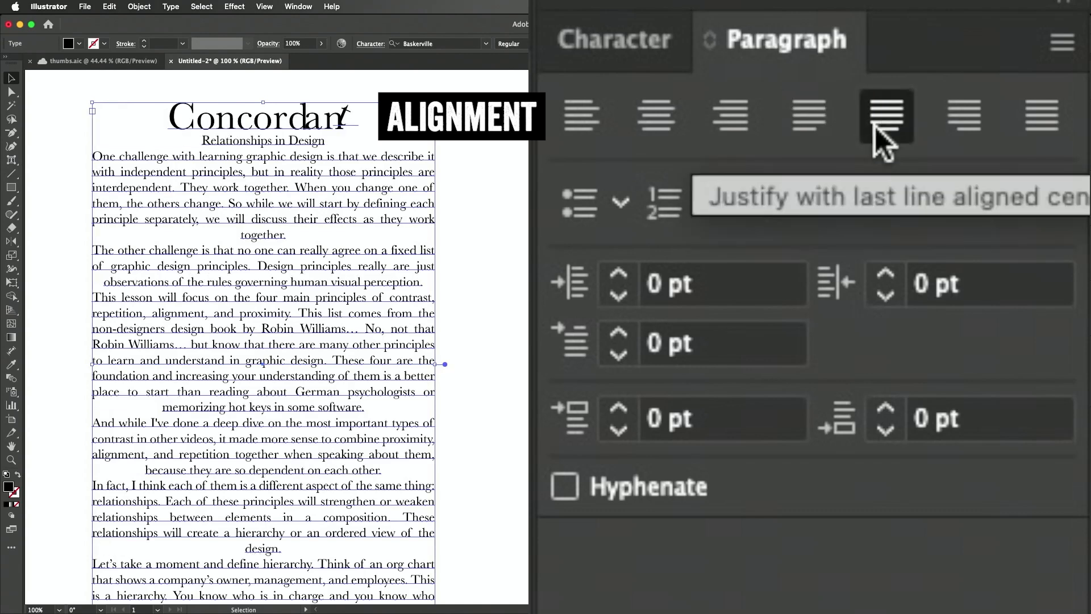
{"action": "left_click", "coordinate": [960, 129]}
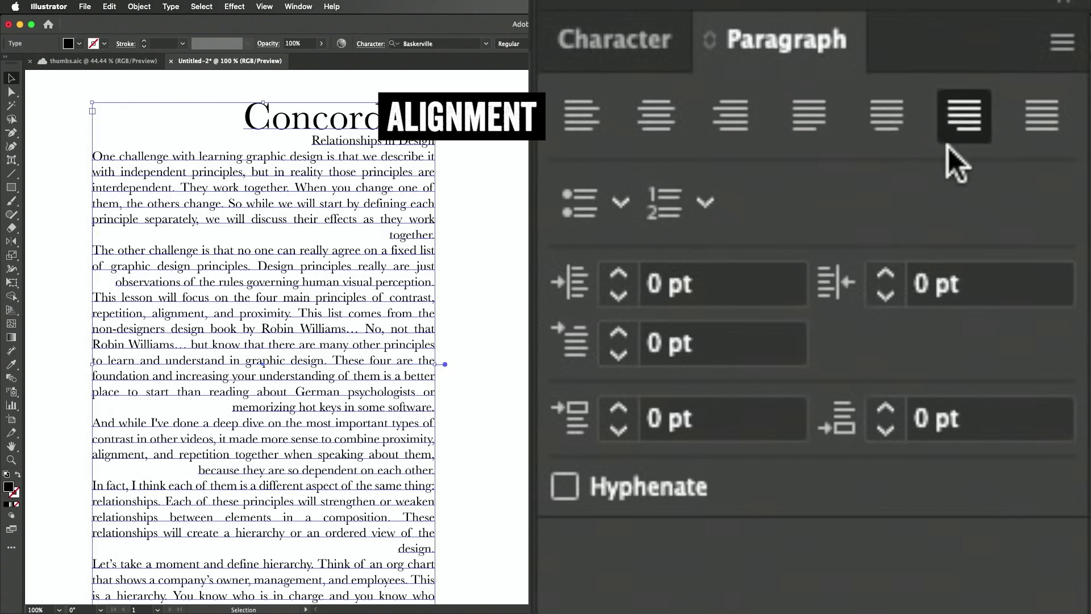
{"action": "left_click", "coordinate": [1028, 130]}
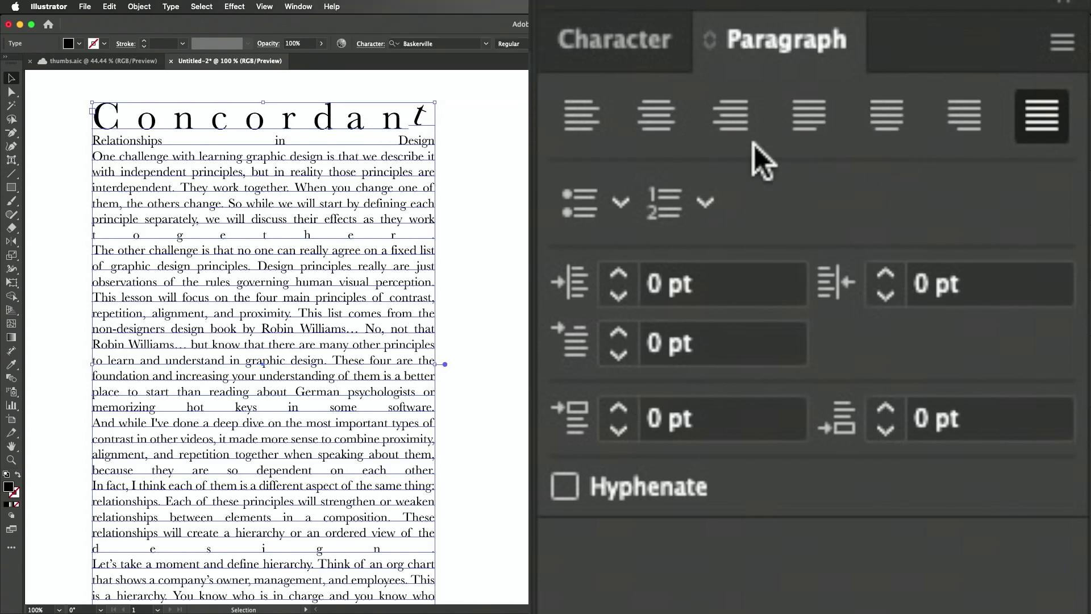
{"action": "left_click", "coordinate": [576, 112]}
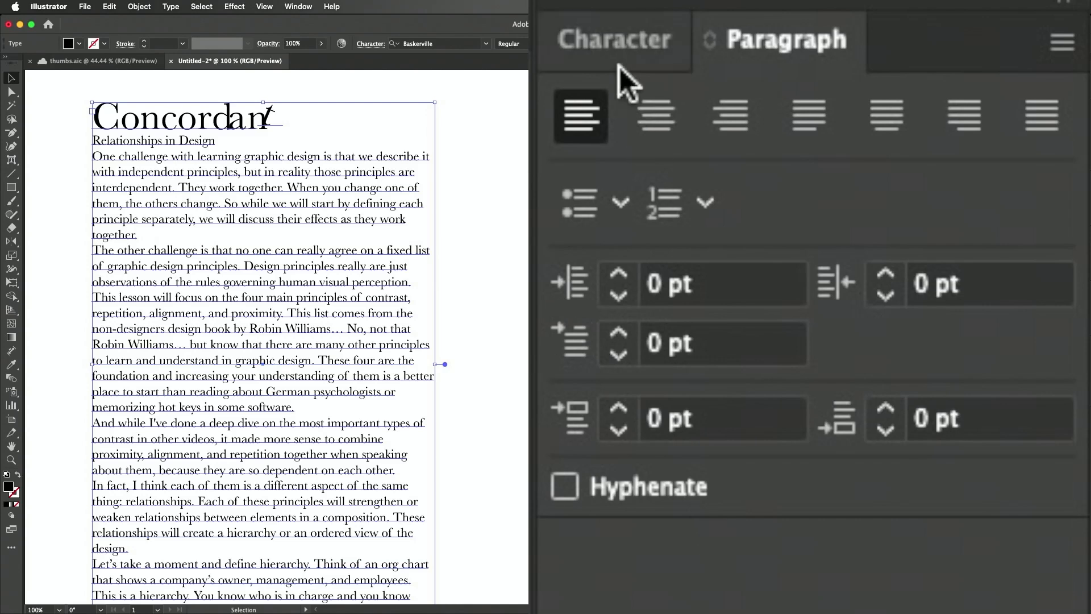
Try a first-line indent of 46 pt on all paragraphs and reset it to 0 pt
{"action": "left_click", "coordinate": [619, 335], "text": "shift"}
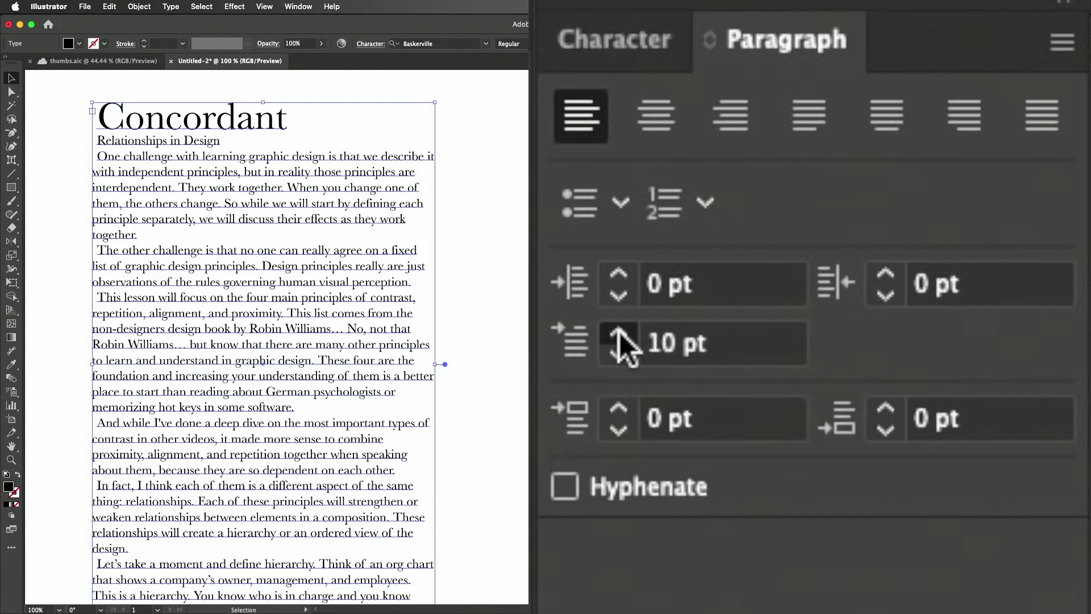
{"action": "left_click", "coordinate": [620, 334], "text": "shift"}
{"action": "left_click", "coordinate": [619, 334], "text": "shift"}
{"action": "left_click", "coordinate": [620, 334], "text": "shift"}
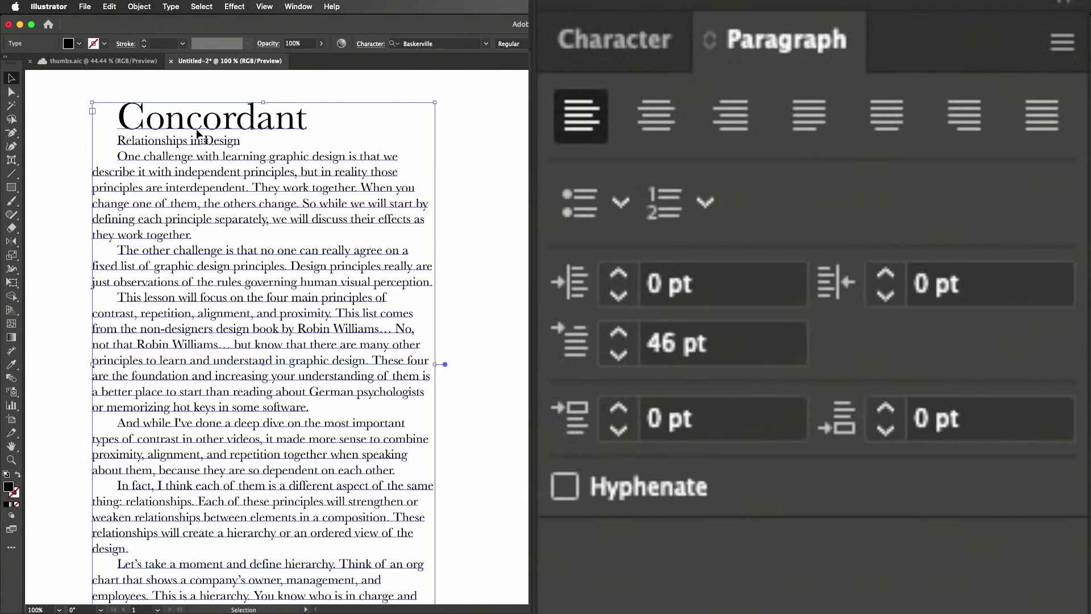
{"action": "left_click", "coordinate": [638, 344]}
{"action": "type", "text": "0"}
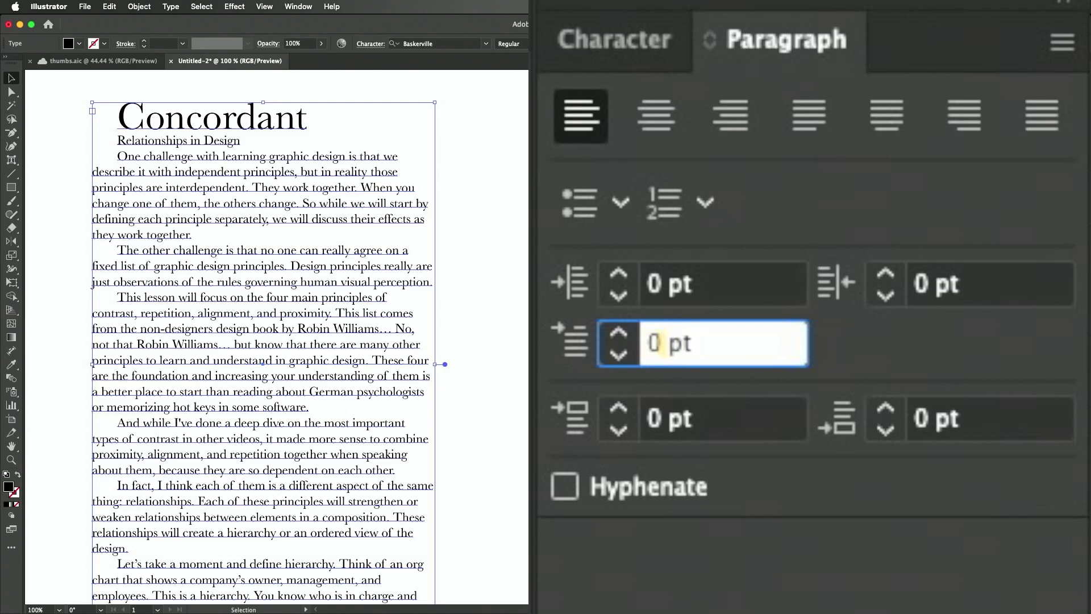
{"action": "key", "text": "Return"}
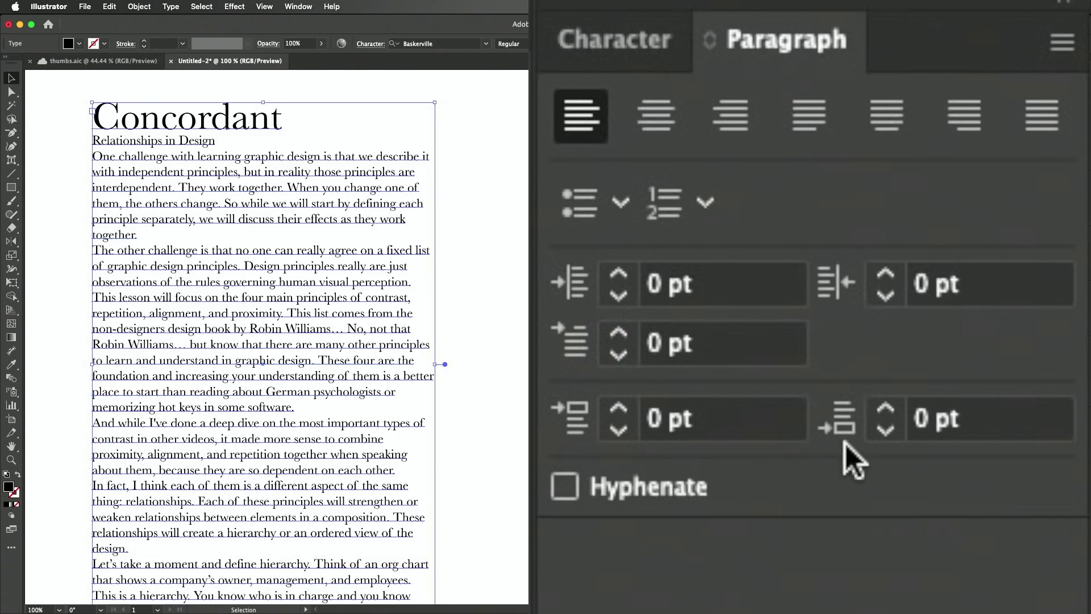
Set the space after paragraphs to 19 pt and try hyphenation on the text, leaving it switched off
{"action": "left_click_drag", "start_coordinate": [884, 408], "coordinate": [889, 438]}
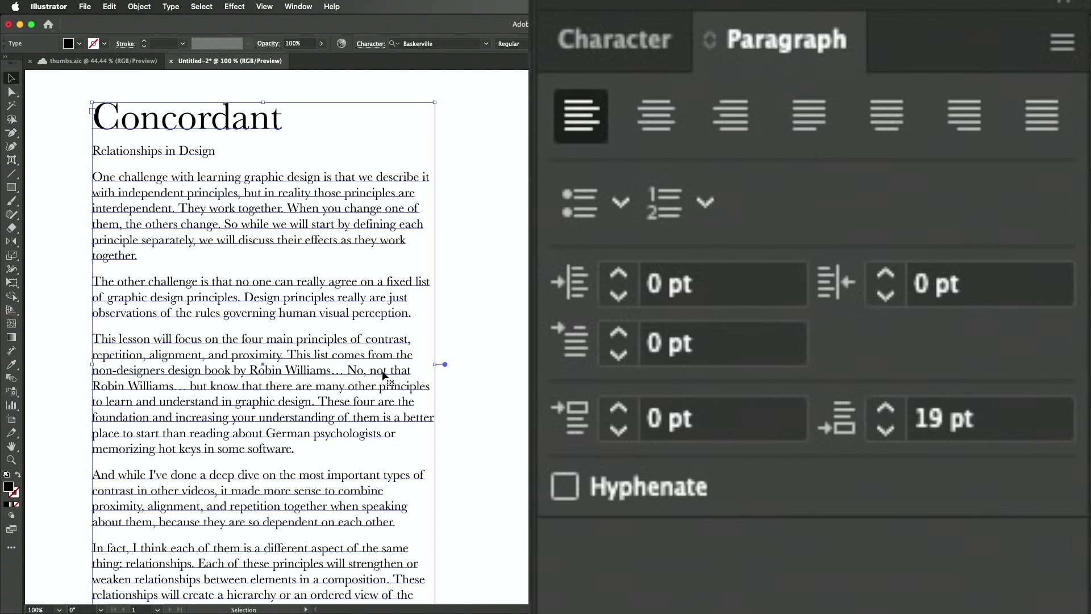
{"action": "left_click", "coordinate": [566, 489]}
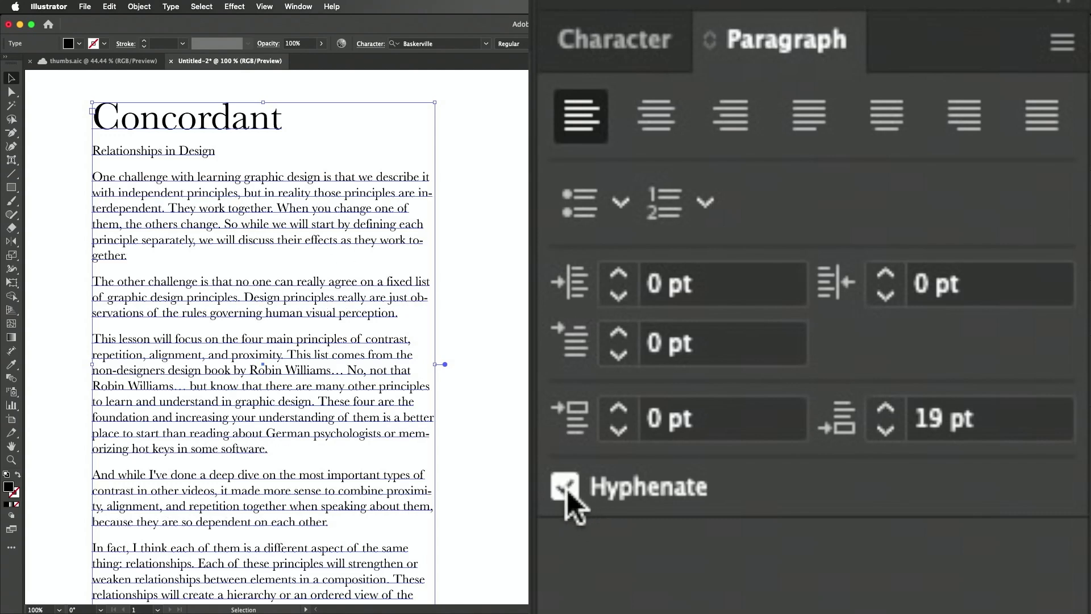
{"action": "left_click", "coordinate": [566, 488]}
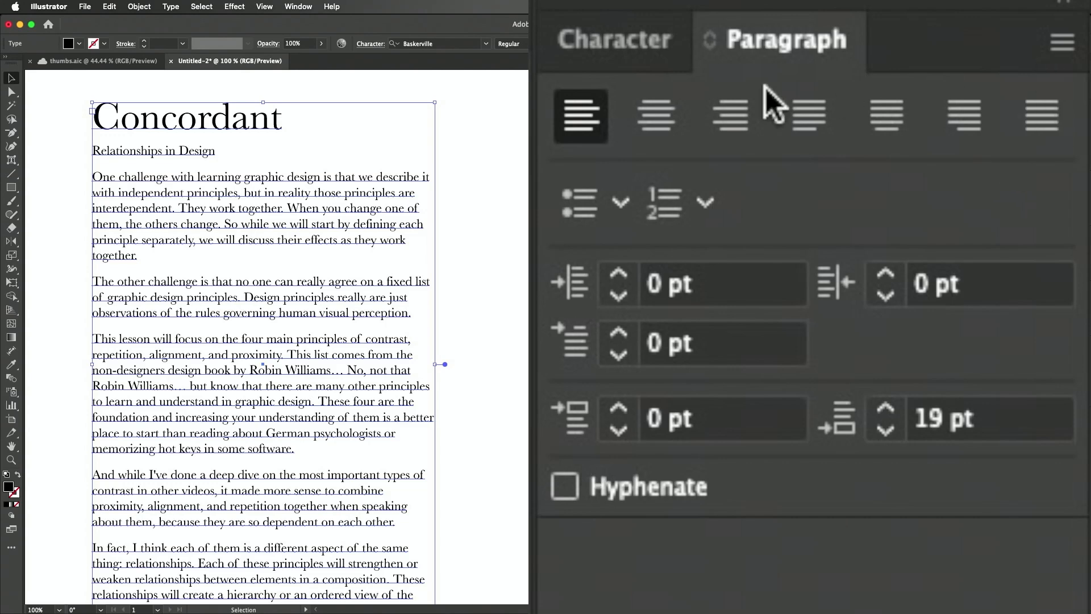
{"action": "left_click", "coordinate": [1061, 42]}
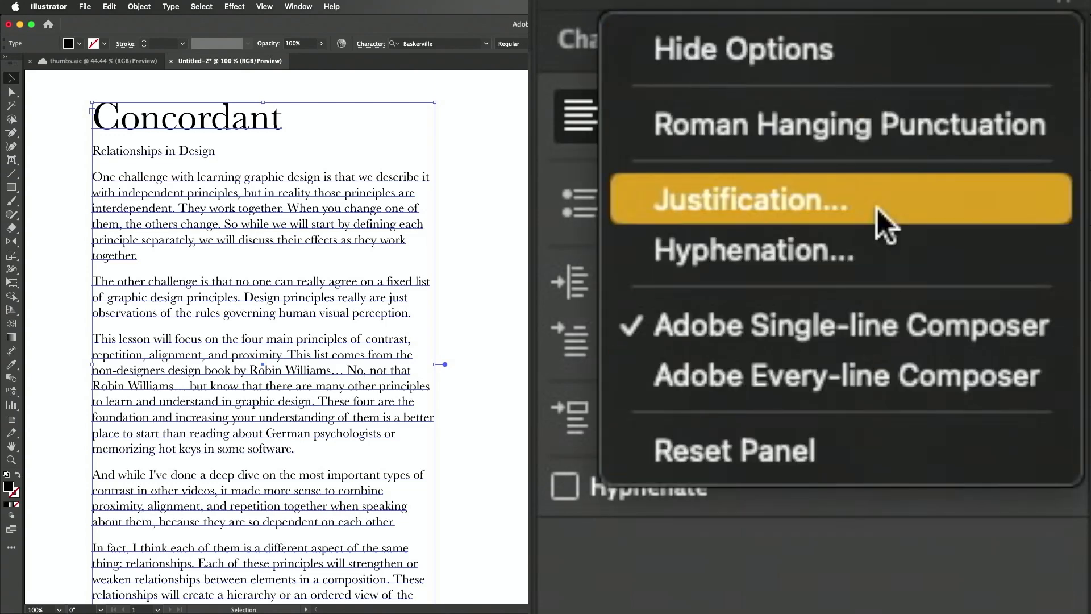
{"action": "left_click", "coordinate": [827, 563]}
{"action": "left_click", "coordinate": [615, 40]}
{"action": "left_click", "coordinate": [1062, 42]}
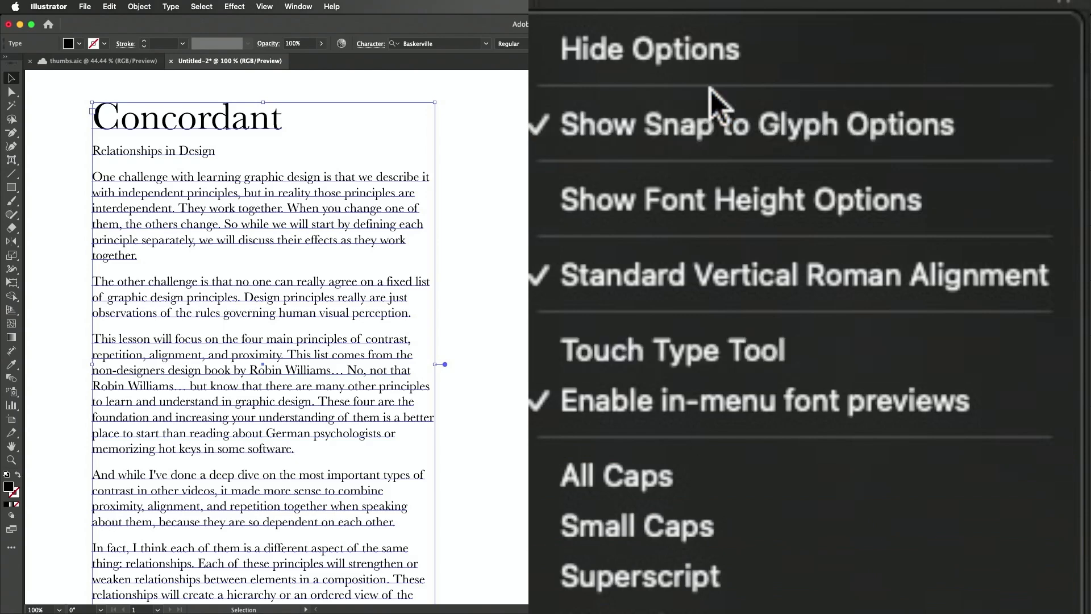
{"action": "key", "text": "Escape"}
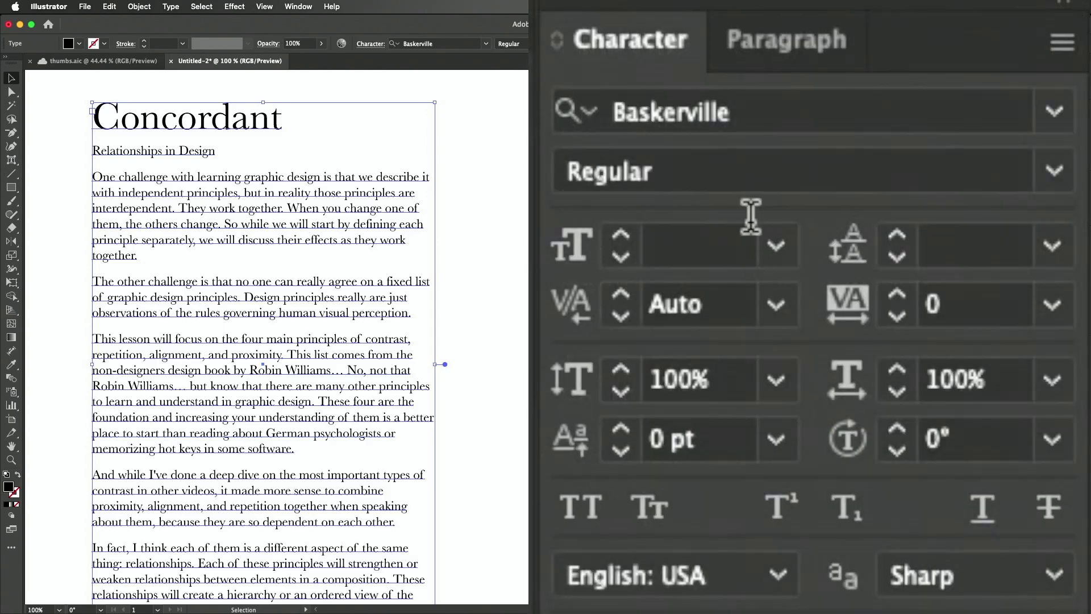
{"action": "left_click", "coordinate": [787, 45]}
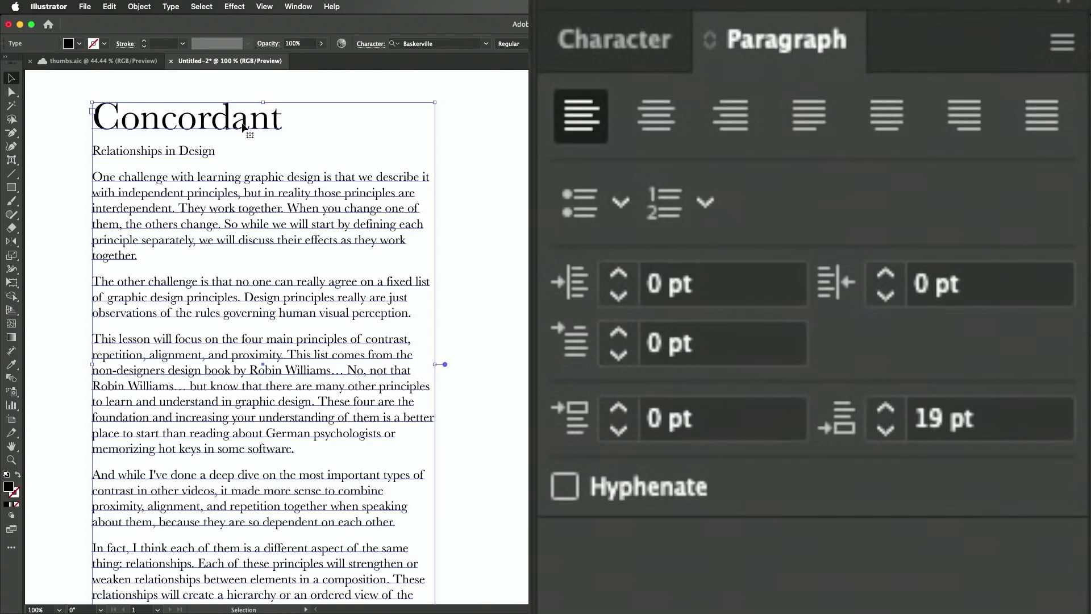
Select the heading "Concordant" with the Type tool, set its font style to Bold and apply All Caps
{"action": "left_click_drag", "start_coordinate": [12, 160], "coordinate": [49, 164]}
{"action": "left_click_drag", "start_coordinate": [94, 117], "coordinate": [349, 125]}
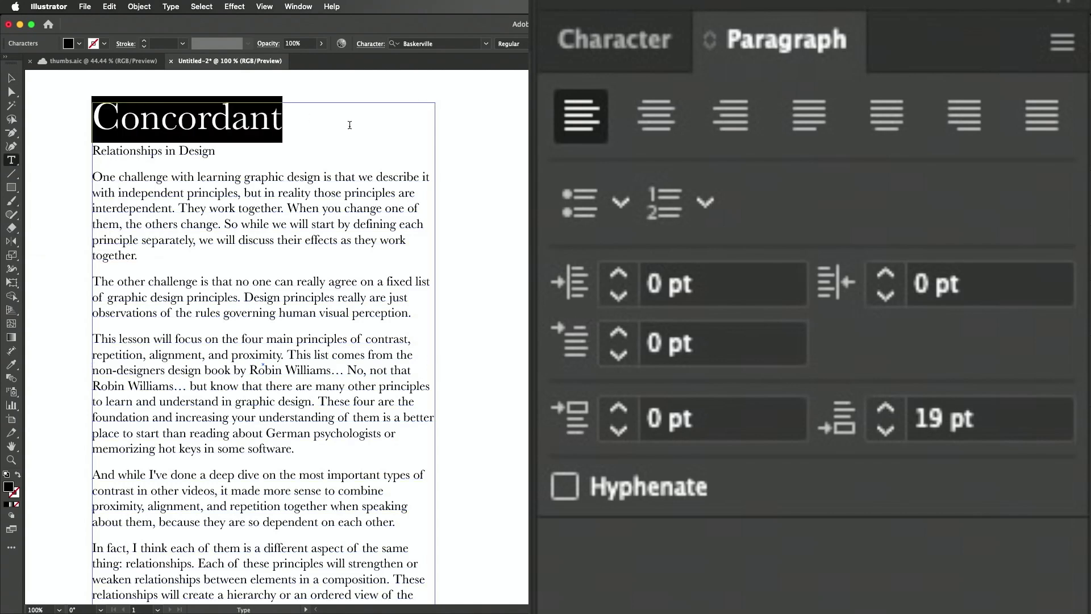
{"action": "left_click", "coordinate": [623, 38]}
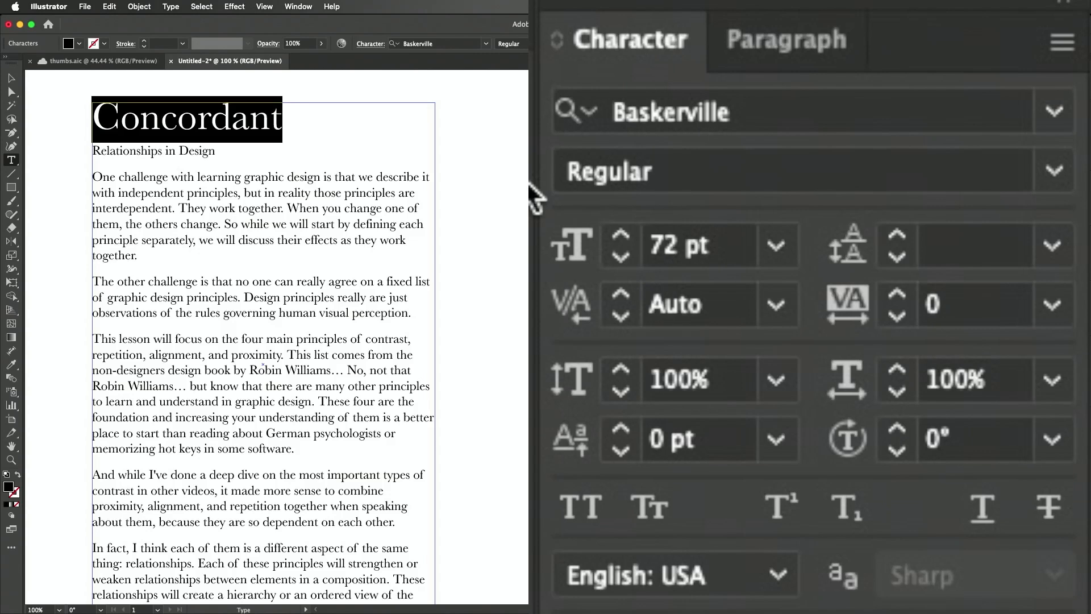
{"action": "left_click", "coordinate": [1053, 170]}
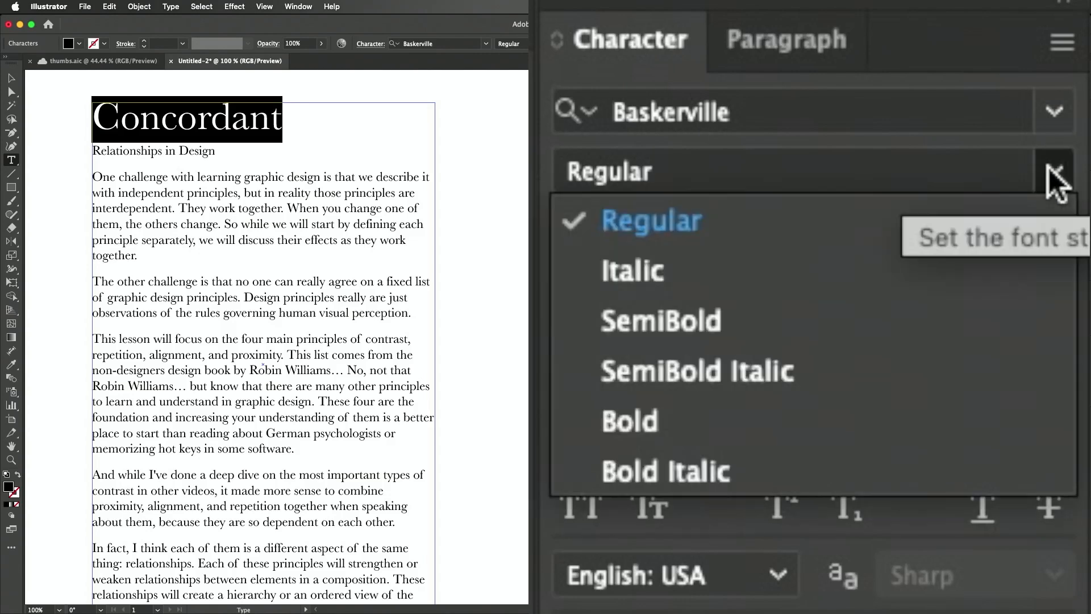
{"action": "left_click", "coordinate": [717, 423]}
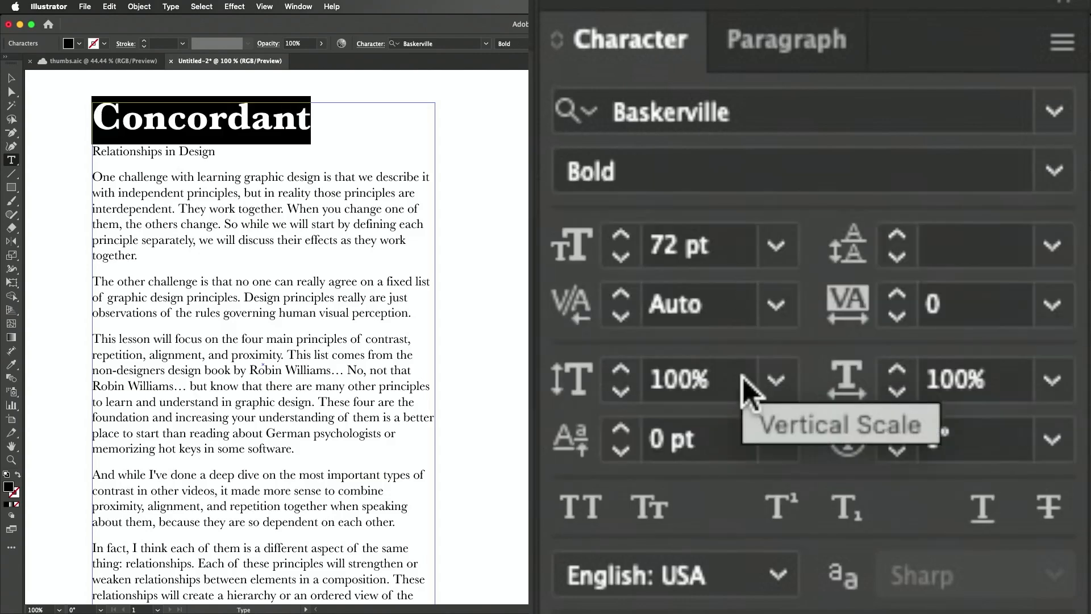
{"action": "left_click", "coordinate": [585, 509]}
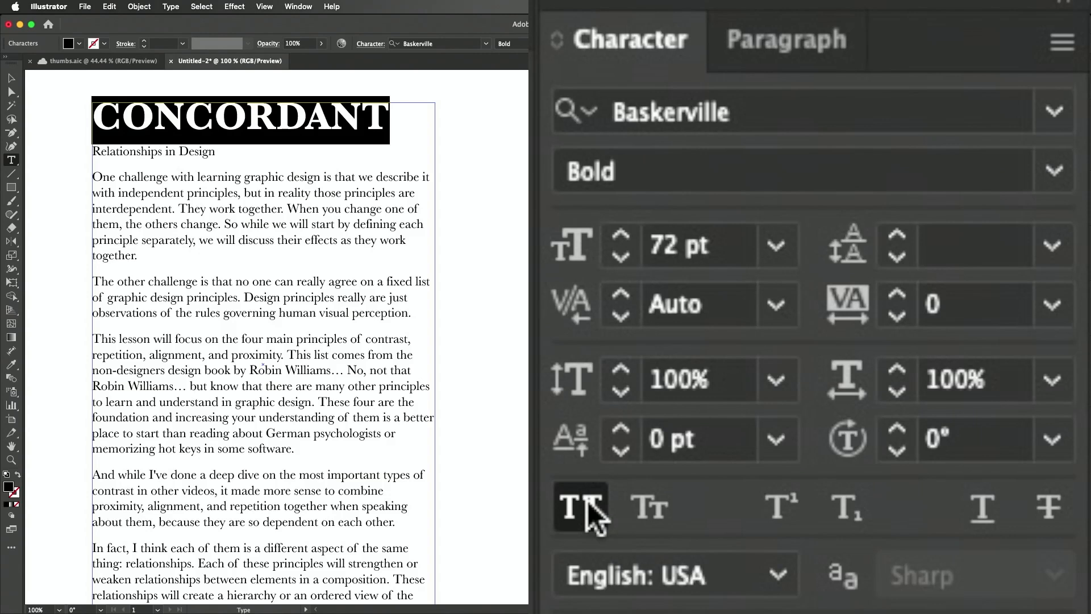
Set the subheading "Relationships in Design" to the Italic font style at 48 pt
{"action": "left_click_drag", "start_coordinate": [216, 151], "coordinate": [91, 153]}
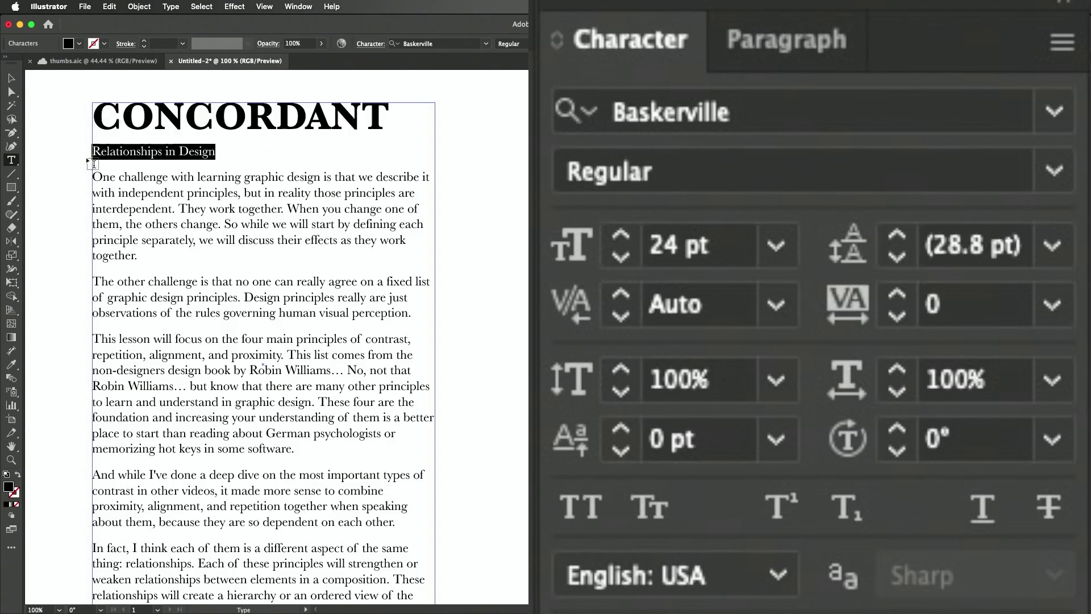
{"action": "left_click", "coordinate": [1054, 170]}
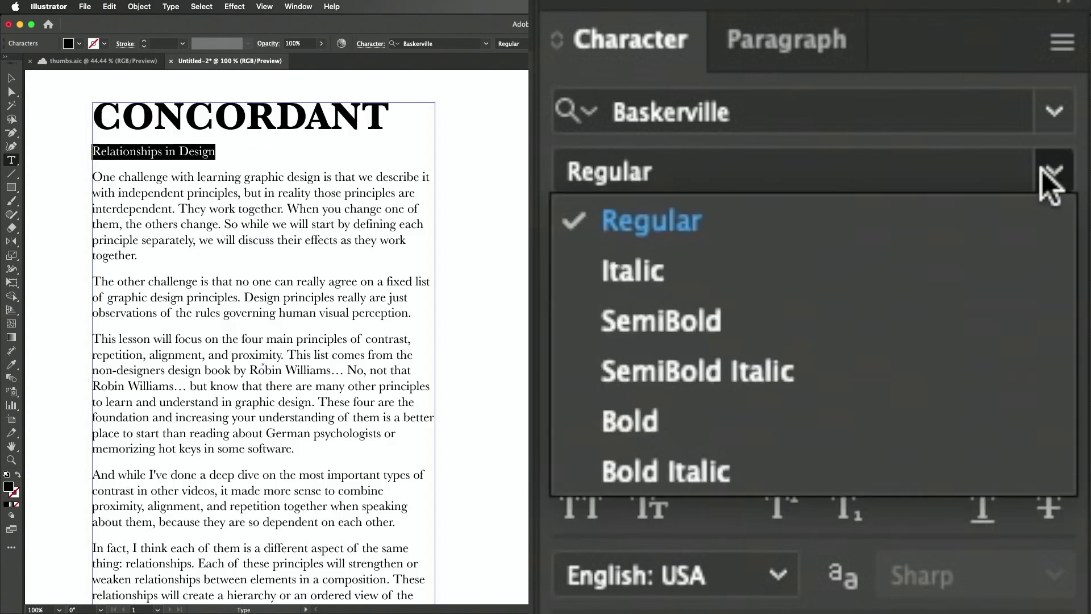
{"action": "left_click", "coordinate": [727, 275]}
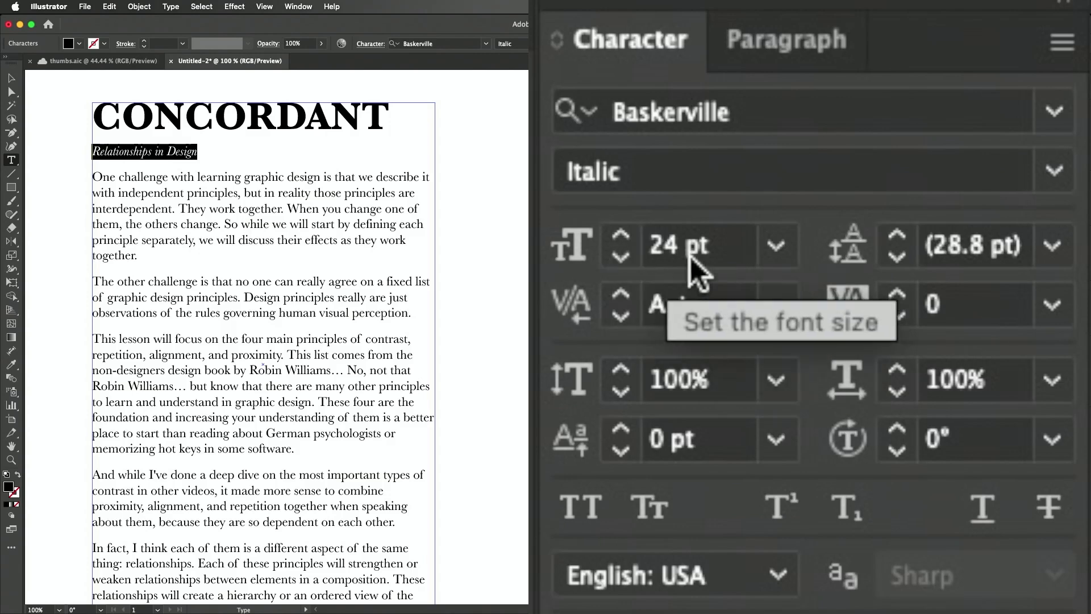
{"action": "left_click", "coordinate": [775, 246]}
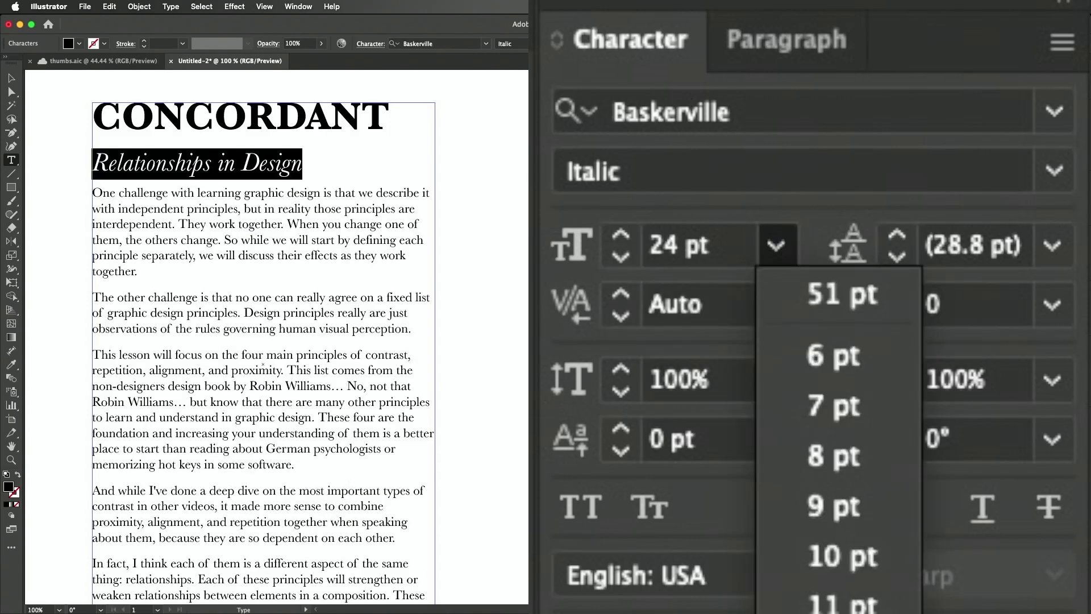
{"action": "left_click", "coordinate": [835, 612]}
Reduce the space after the subheading to 11 pt and the space after the heading to -9 pt
{"action": "left_click", "coordinate": [783, 42]}
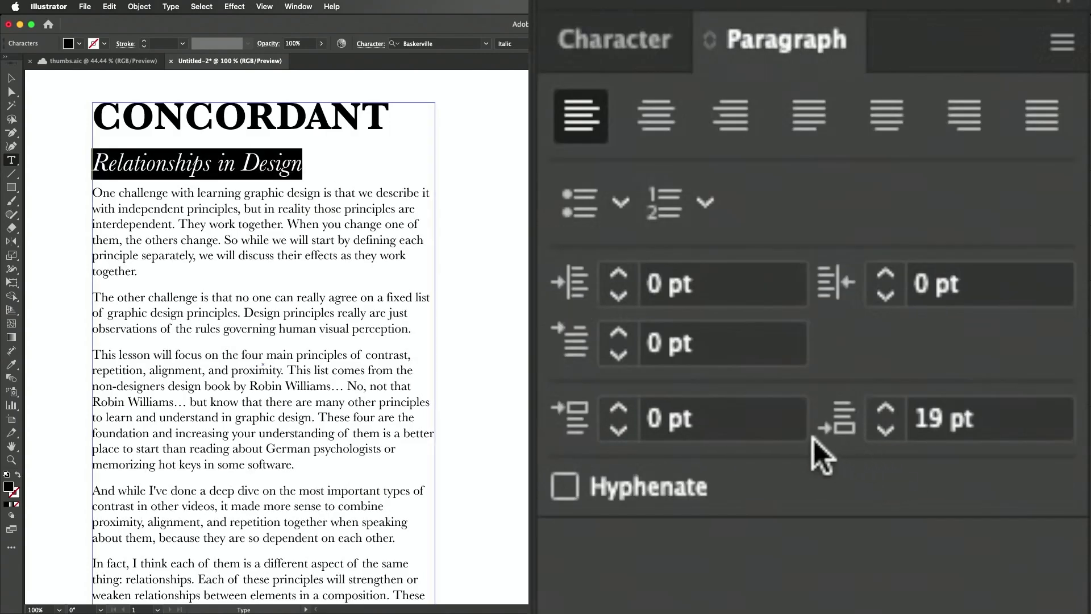
{"action": "left_click", "coordinate": [886, 429]}
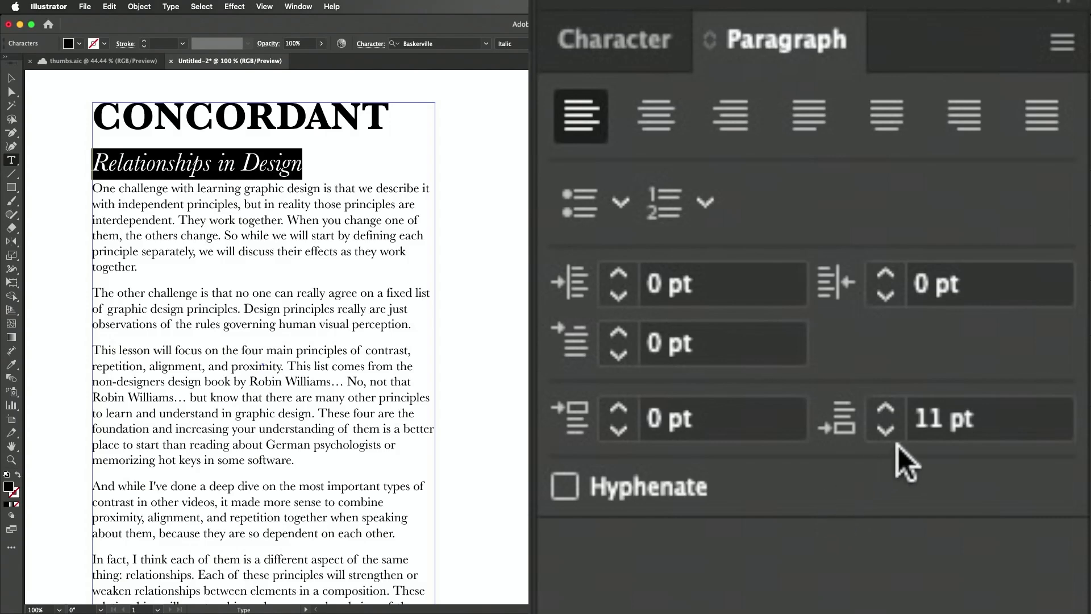
{"action": "left_click_drag", "start_coordinate": [391, 114], "coordinate": [20, 116]}
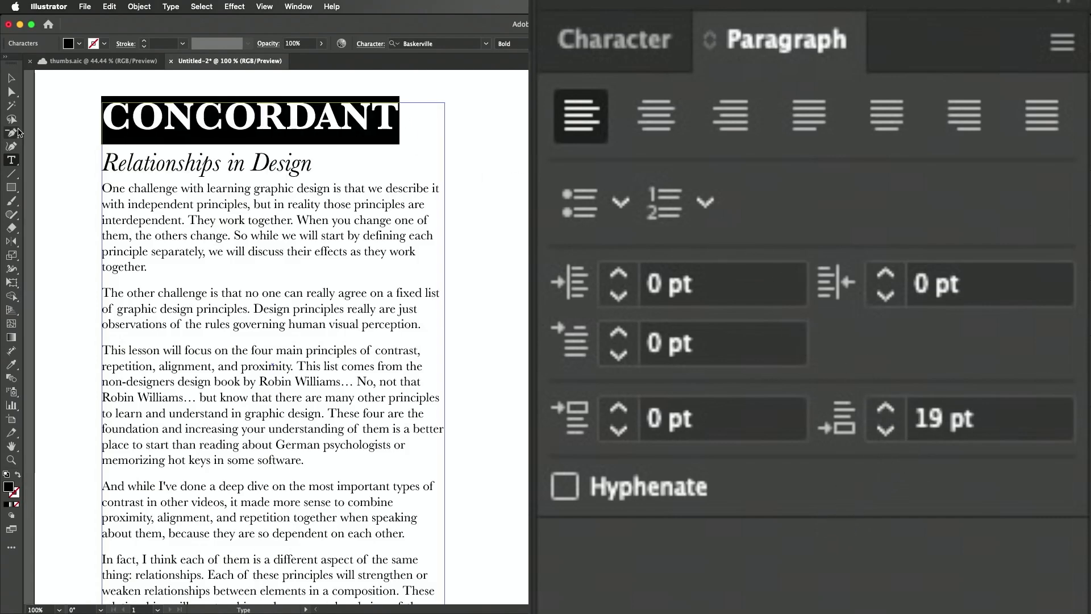
{"action": "left_click", "coordinate": [885, 431]}
{"action": "left_click", "coordinate": [885, 431]}
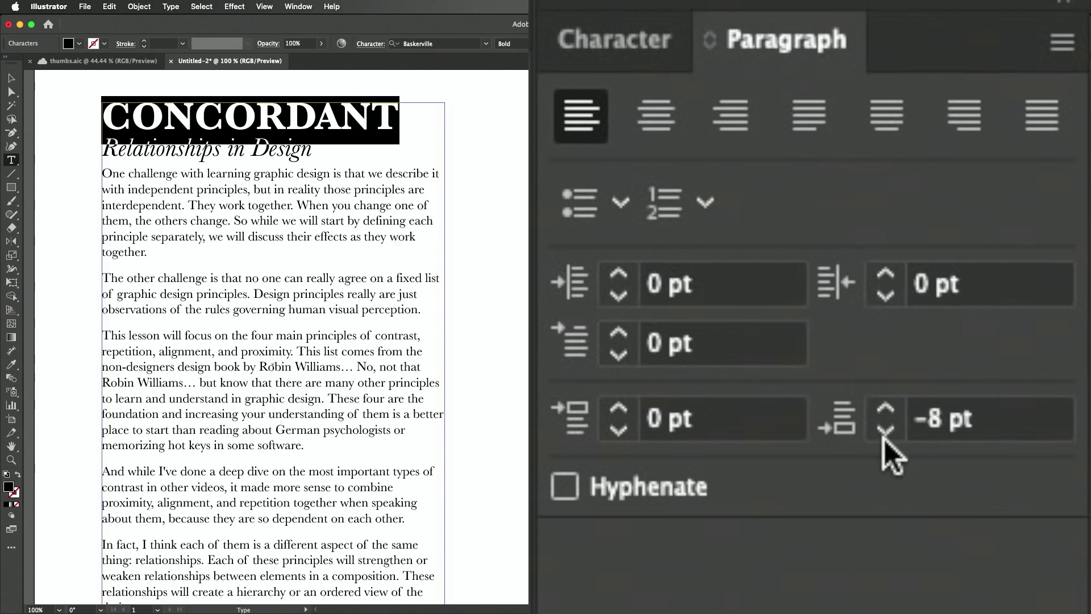
{"action": "left_click", "coordinate": [885, 431]}
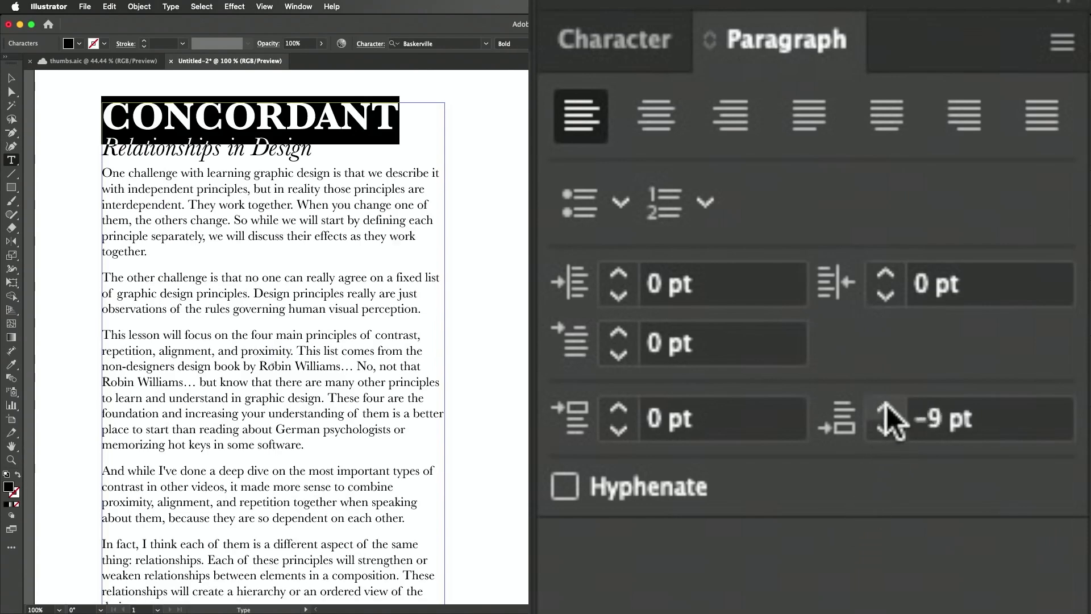
Preview the Bold font style on all body paragraphs, keep Regular, and deselect the text frame
{"action": "left_click", "coordinate": [617, 55]}
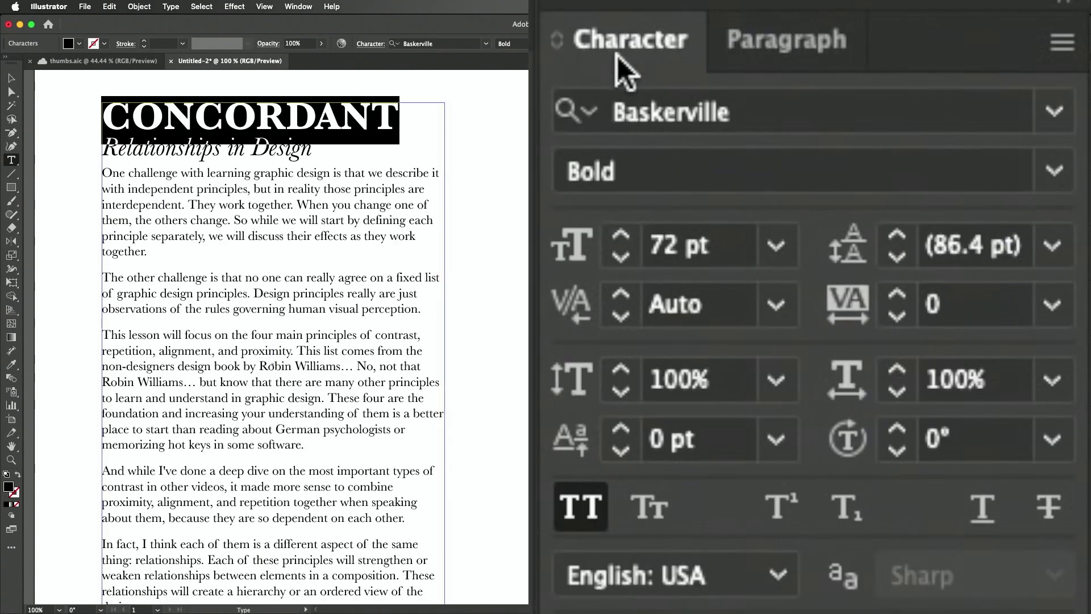
{"action": "left_click_drag", "start_coordinate": [106, 174], "coordinate": [481, 599]}
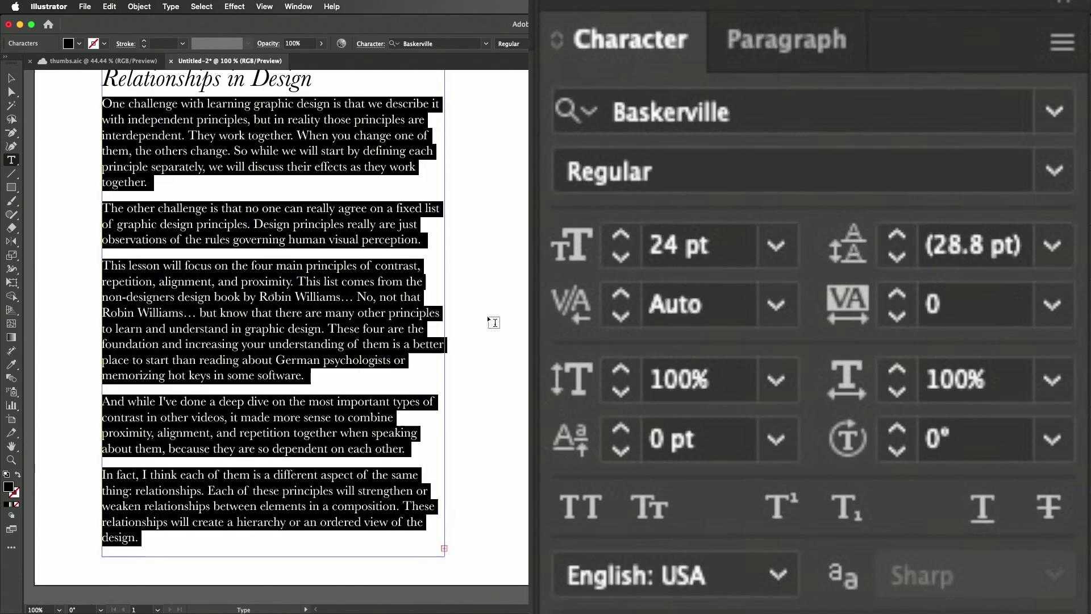
{"action": "left_click", "coordinate": [1055, 171]}
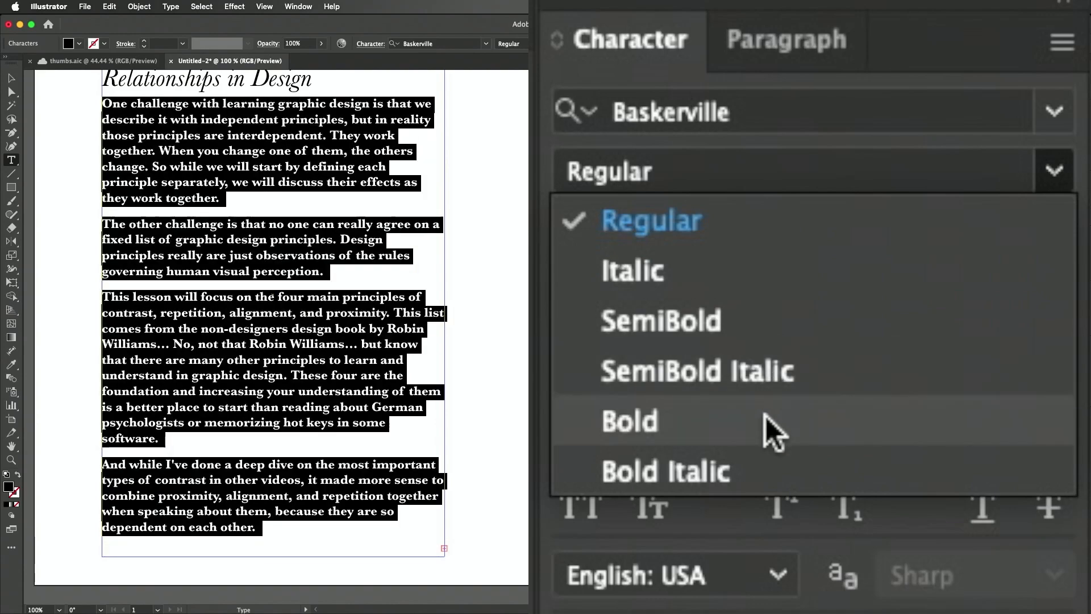
{"action": "left_click", "coordinate": [723, 223]}
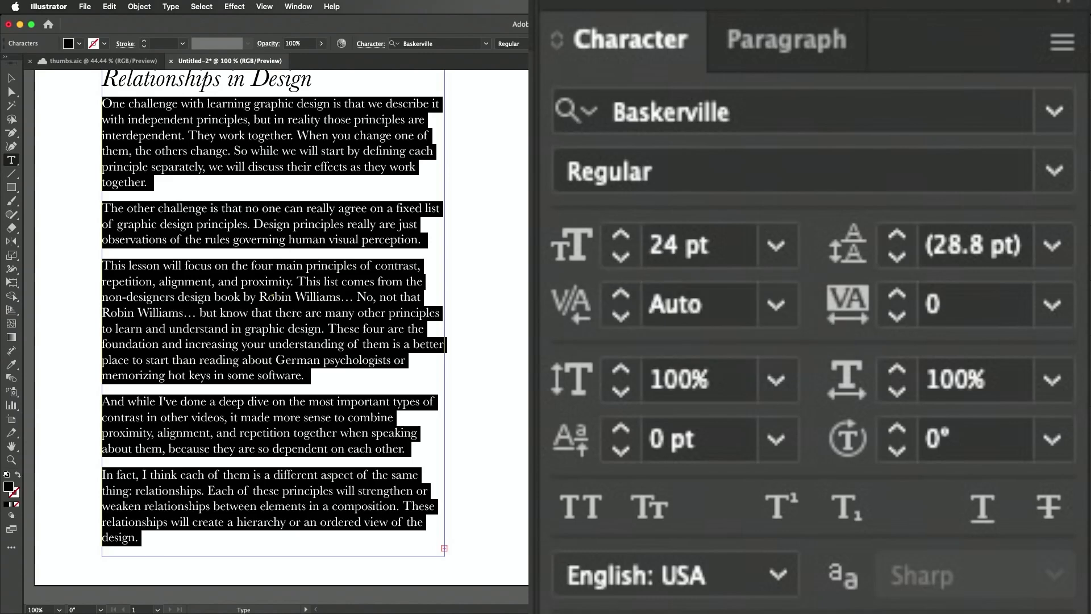
{"action": "key", "text": "Escape"}
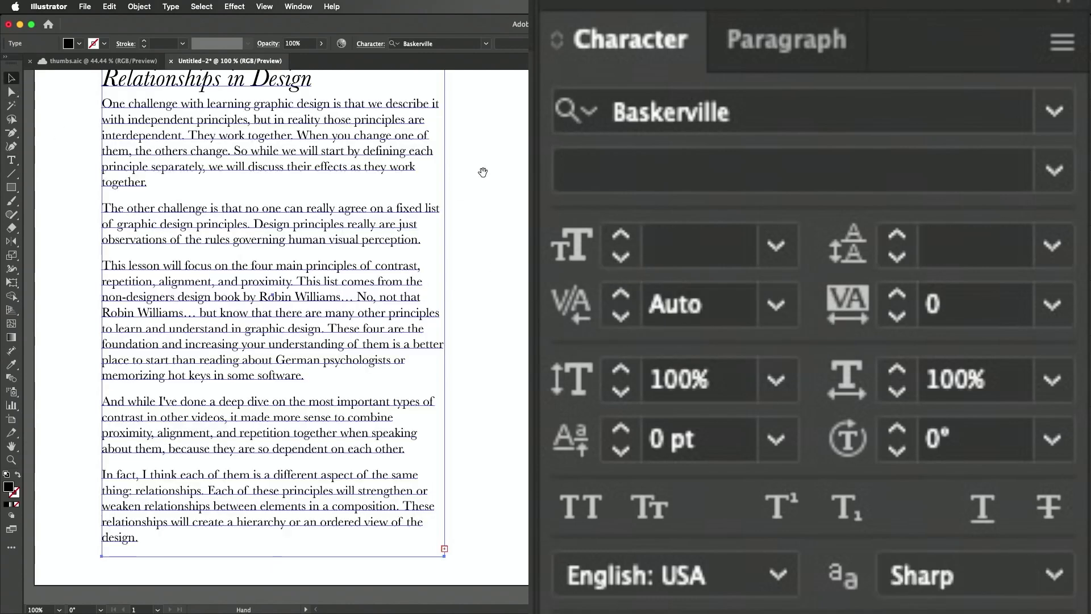
{"action": "left_click_drag", "start_coordinate": [483, 170], "coordinate": [480, 225]}
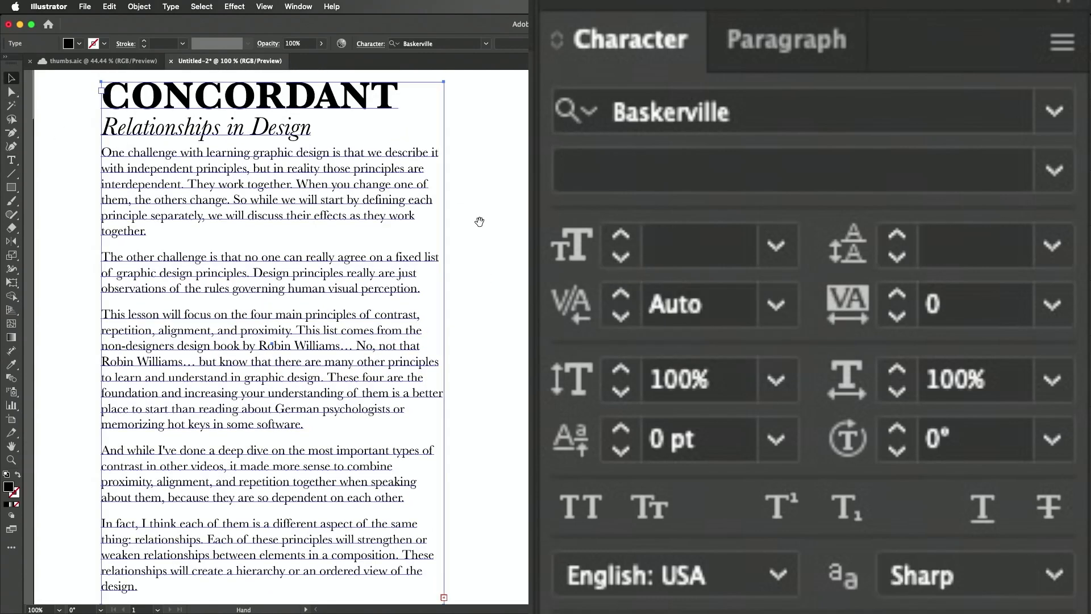
{"action": "left_click", "coordinate": [485, 375]}
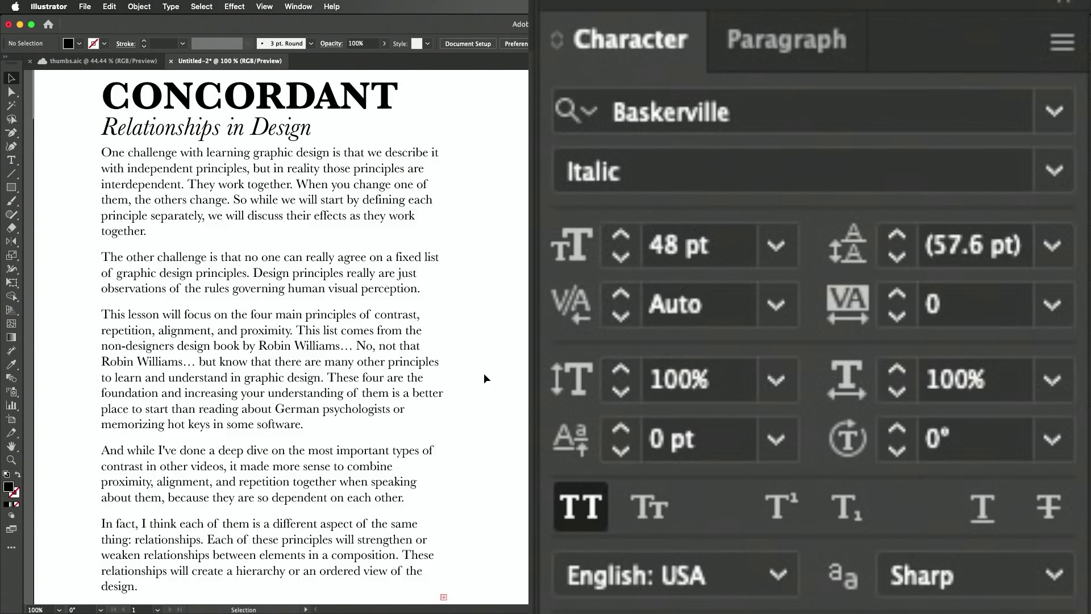
Select the subheading "Relationships in Design" with the Type tool and try the SemiBold and Regular font styles on it
{"action": "key", "text": "t"}
{"action": "double_click", "coordinate": [310, 129]}
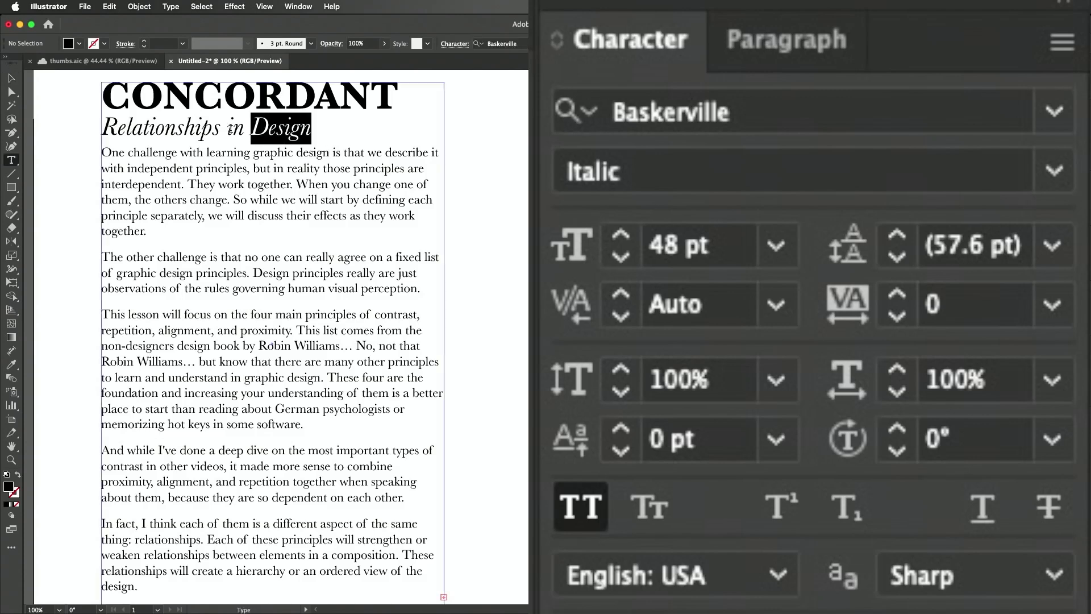
{"action": "left_click_drag", "start_coordinate": [312, 130], "coordinate": [101, 129]}
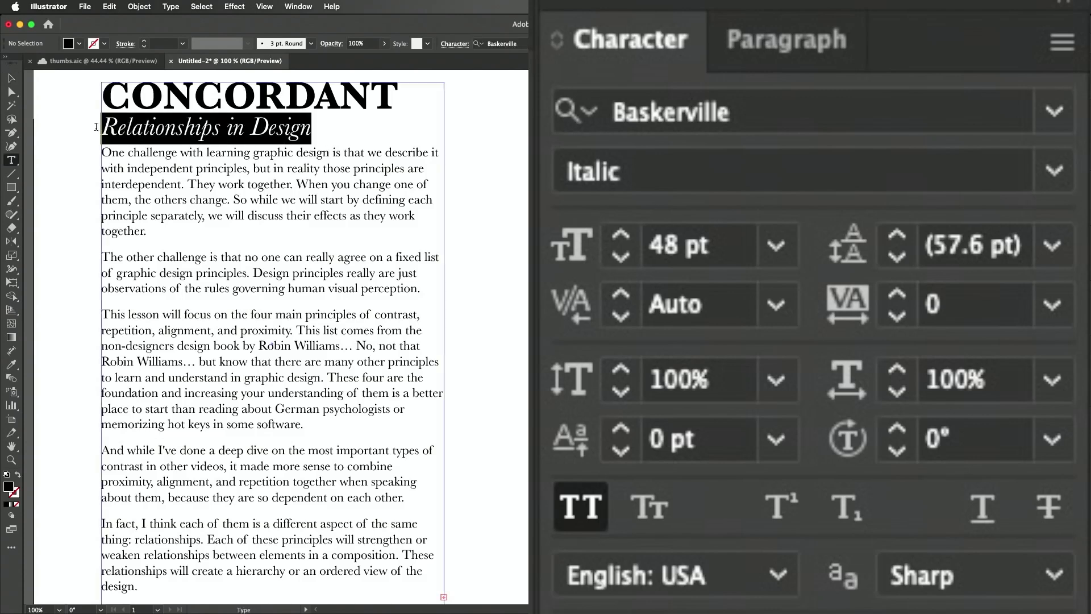
{"action": "left_click", "coordinate": [1053, 164]}
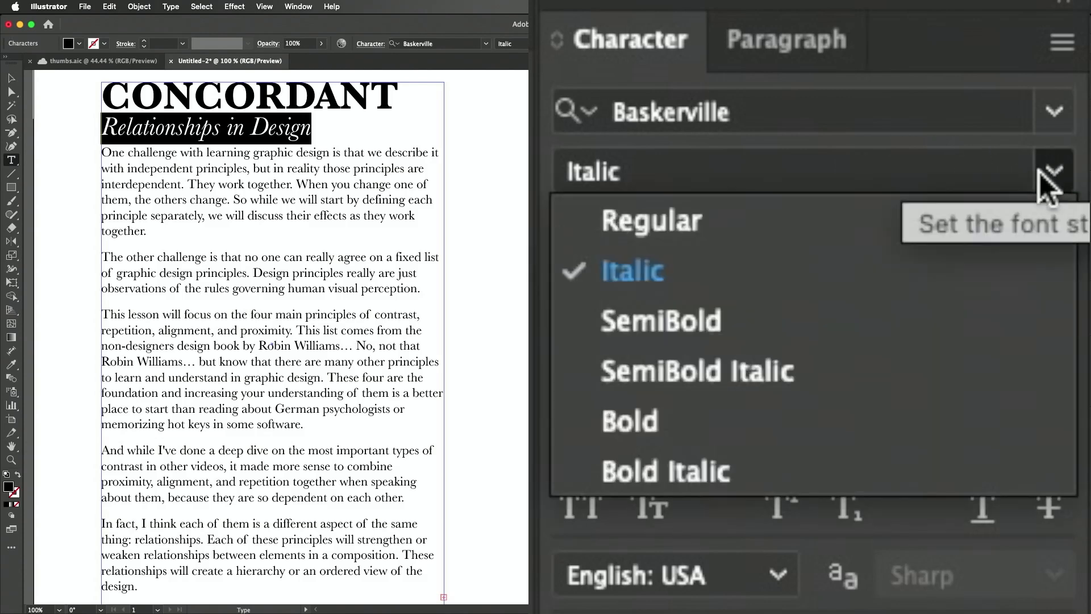
{"action": "left_click", "coordinate": [745, 314]}
{"action": "left_click", "coordinate": [790, 171]}
{"action": "left_click", "coordinate": [1009, 170]}
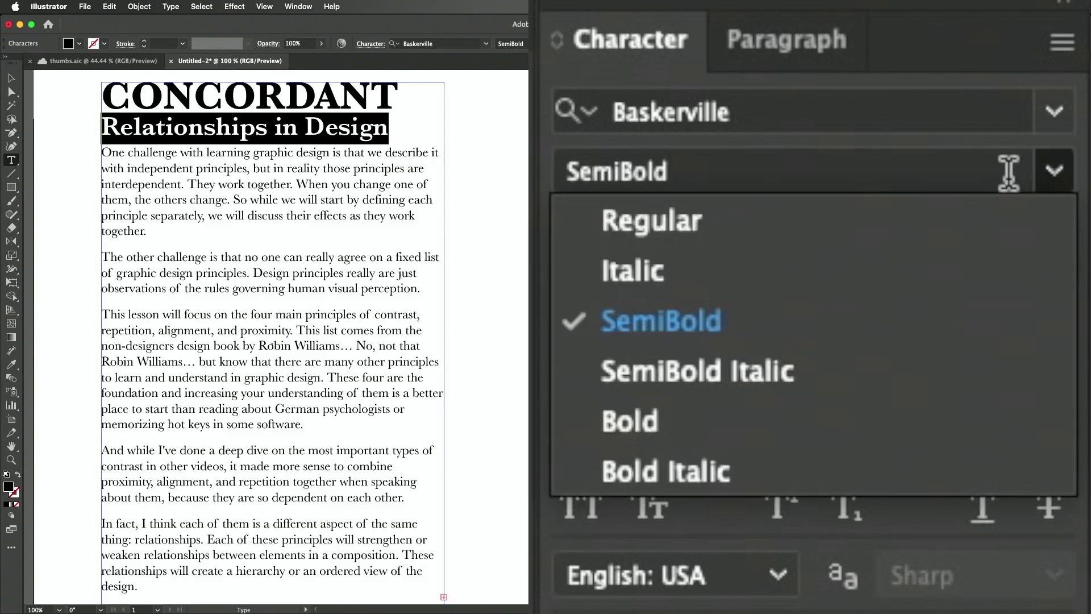
{"action": "left_click", "coordinate": [720, 222]}
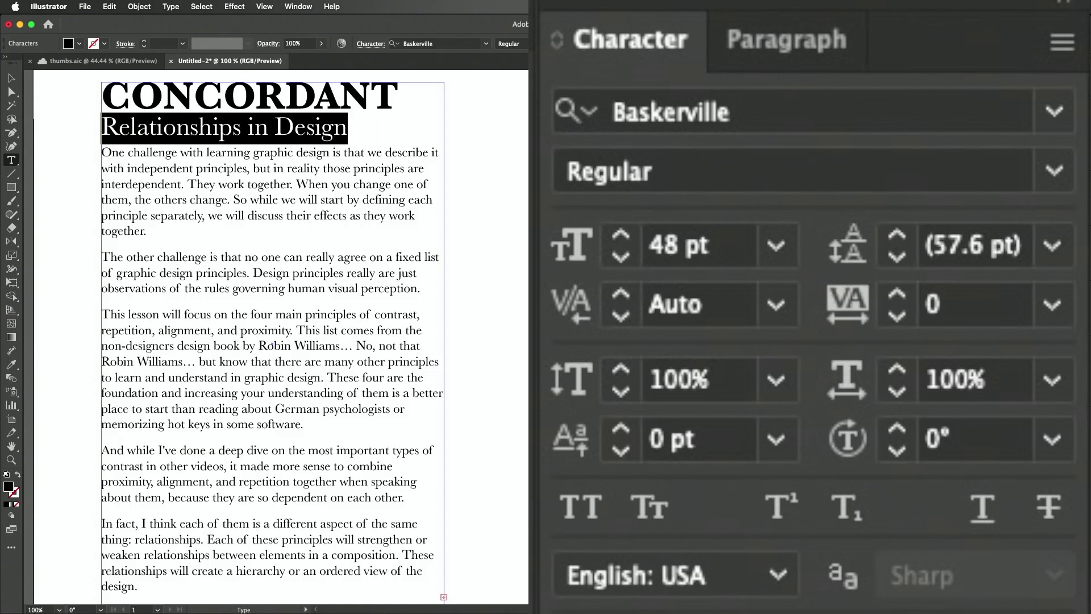
Search the fonts for "helv" and apply Helvetica Neue UltraLight to the subheading
{"action": "left_click", "coordinate": [1055, 111]}
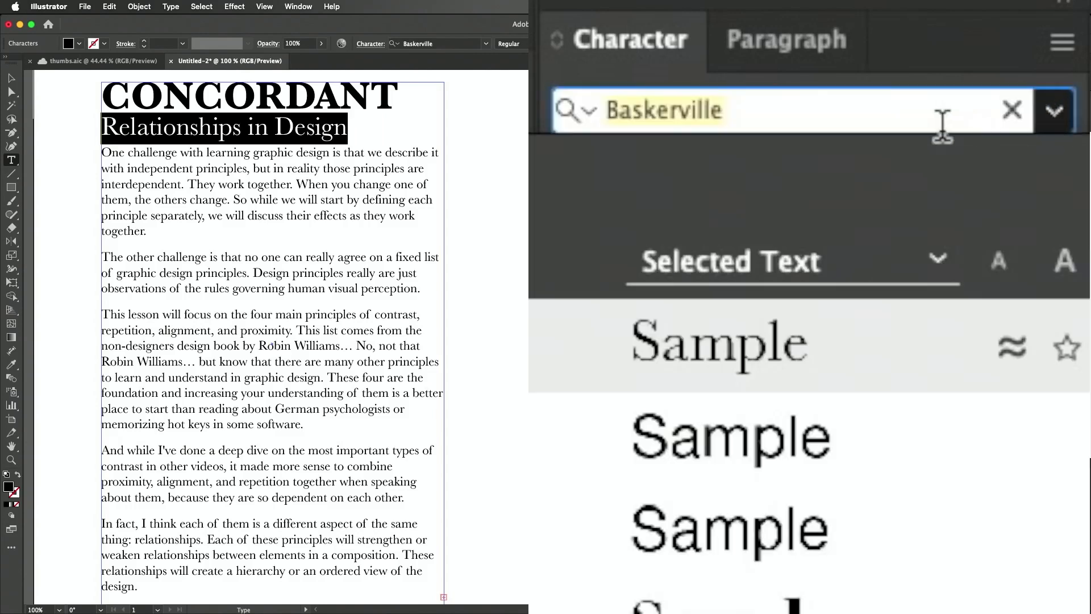
{"action": "type", "text": "helv"}
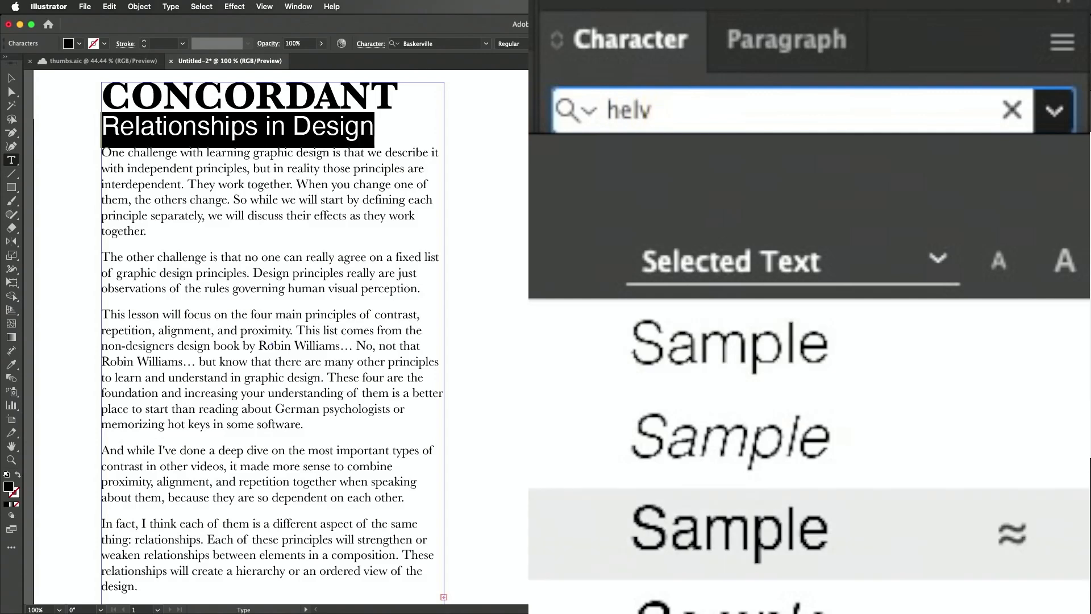
{"action": "left_click", "coordinate": [714, 372]}
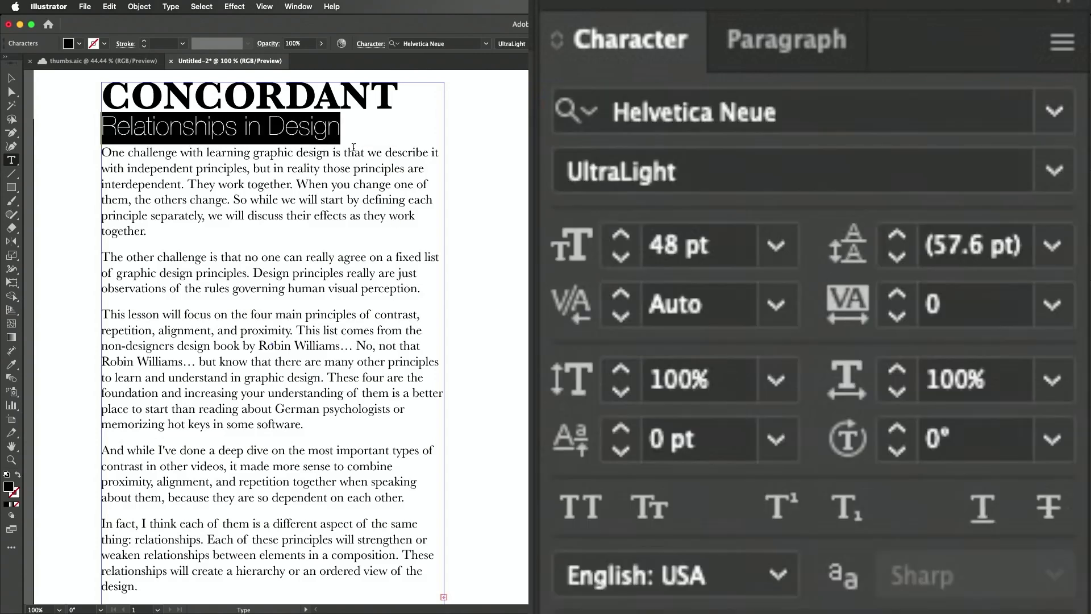
Apply Helvetica Neue to all the text in the frame and preview the Light font style, keeping UltraLight
{"action": "key", "text": "super"}
{"action": "key", "text": "super+a"}
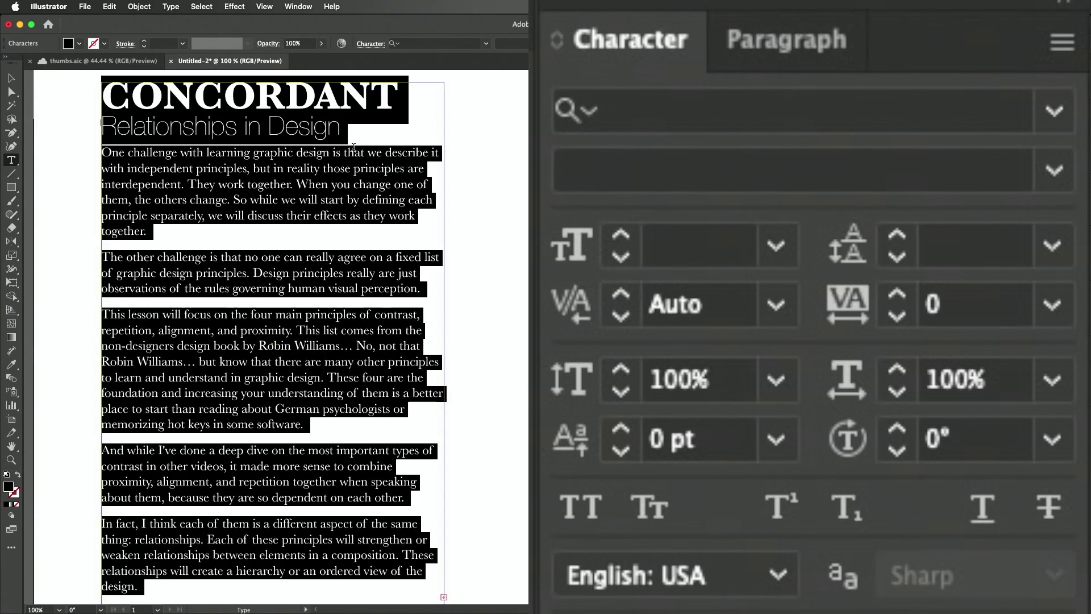
{"action": "left_click", "coordinate": [1053, 109]}
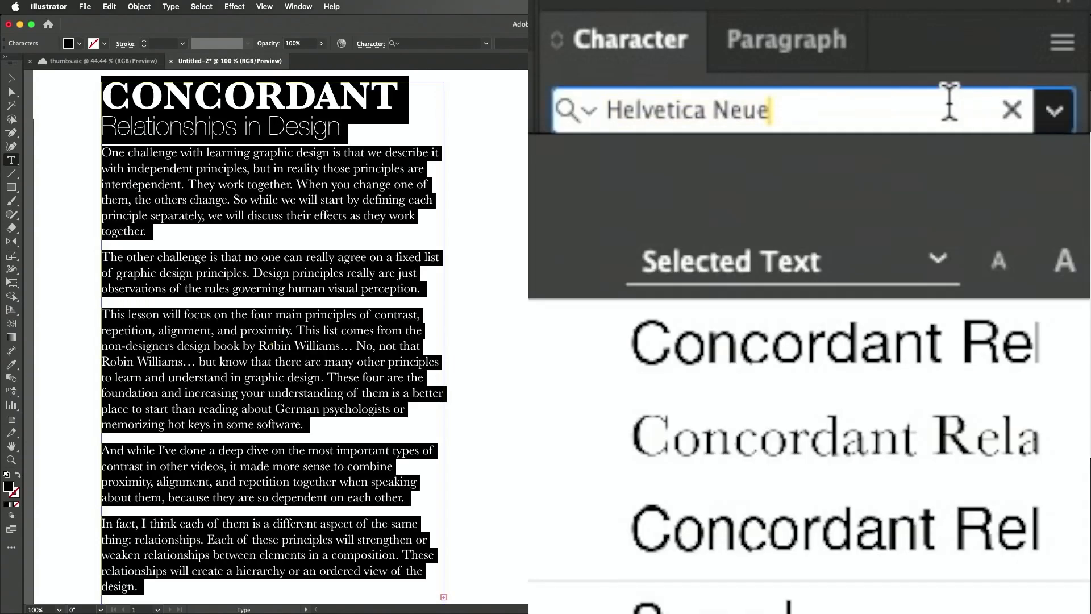
{"action": "key", "text": "Return"}
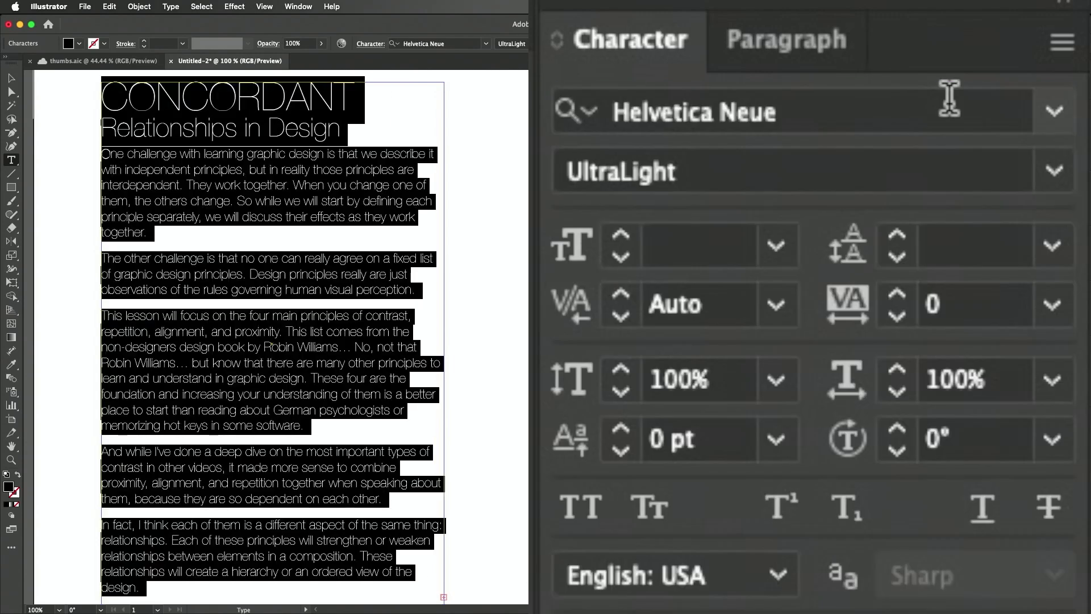
{"action": "left_click", "coordinate": [1055, 170]}
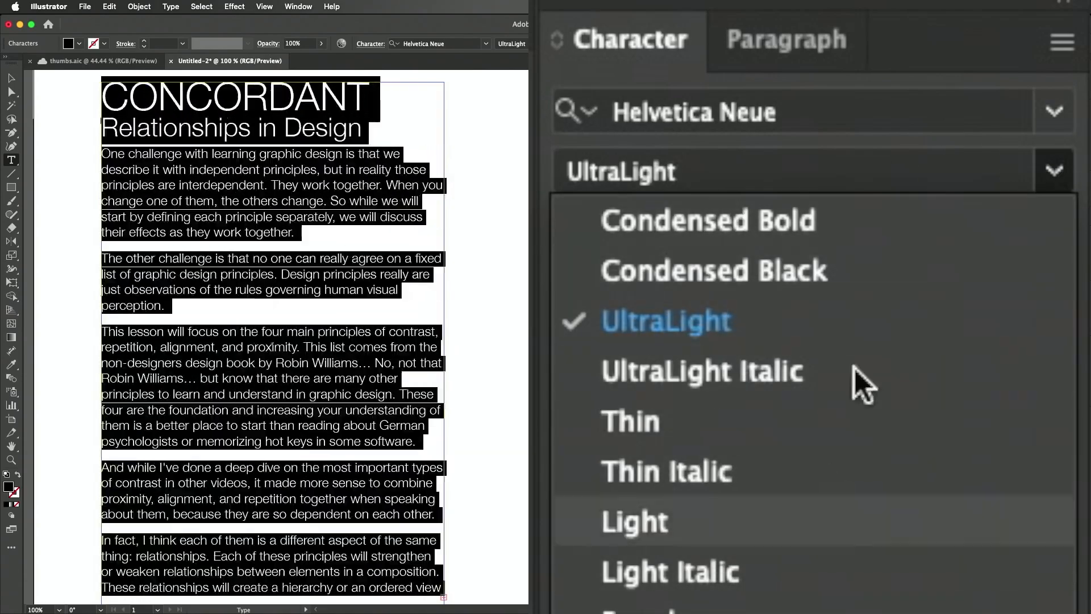
{"action": "key", "text": "Escape"}
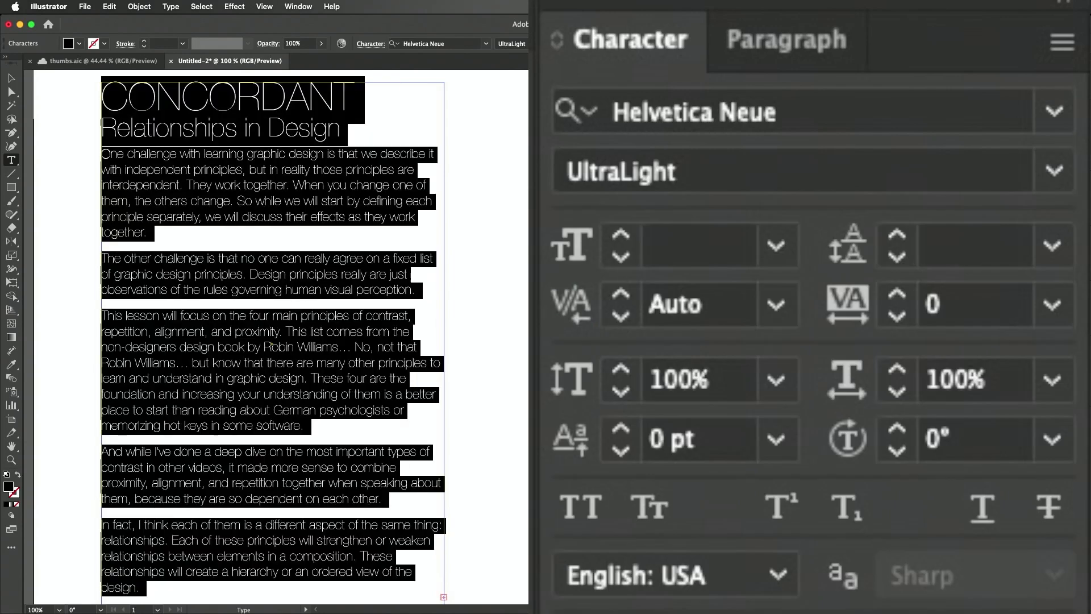
Set the heading "Concordant" to the Bold font style and replace its All Caps with Small Caps
{"action": "left_click_drag", "start_coordinate": [358, 105], "coordinate": [61, 122]}
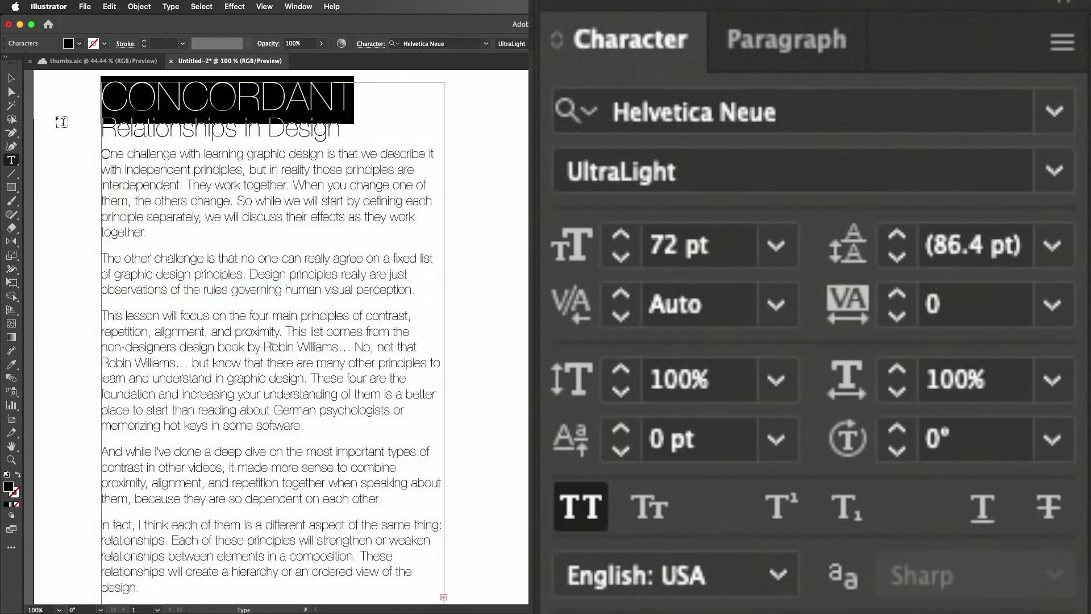
{"action": "left_click", "coordinate": [1054, 170]}
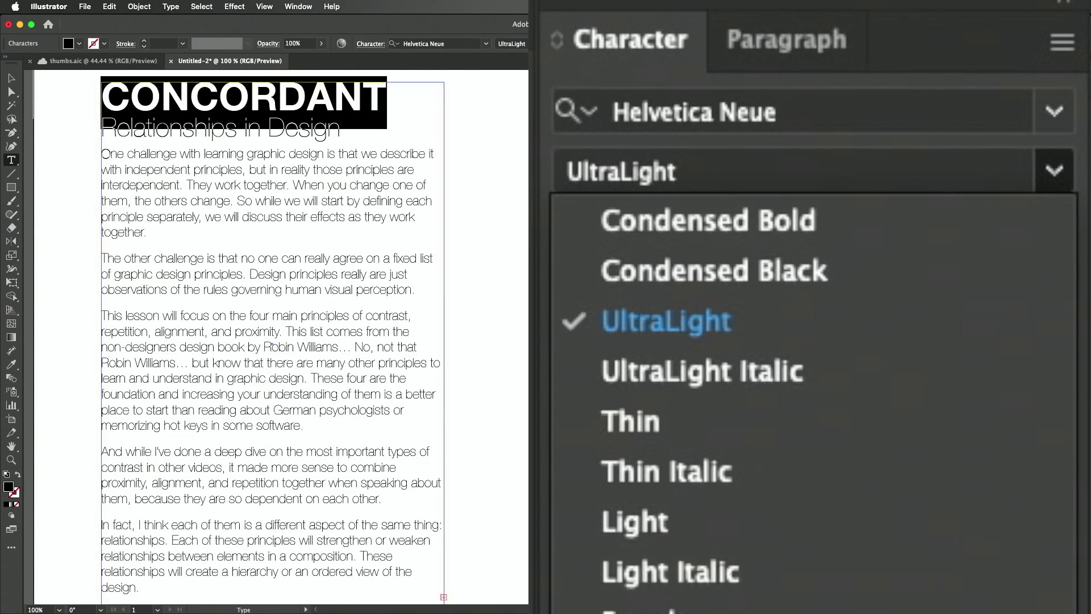
{"action": "left_click", "coordinate": [631, 612]}
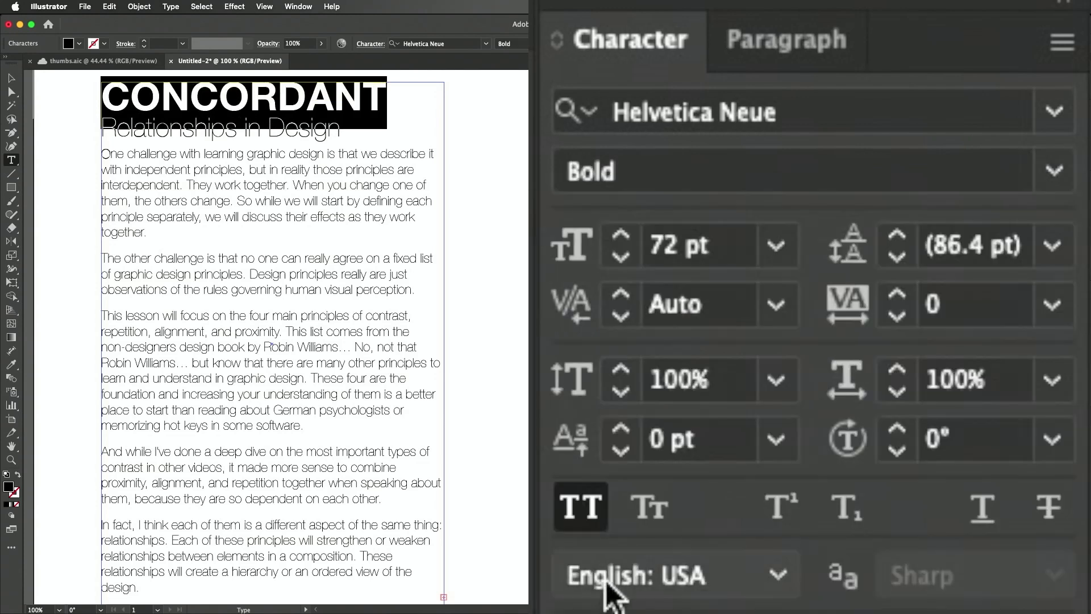
{"action": "left_click", "coordinate": [582, 512]}
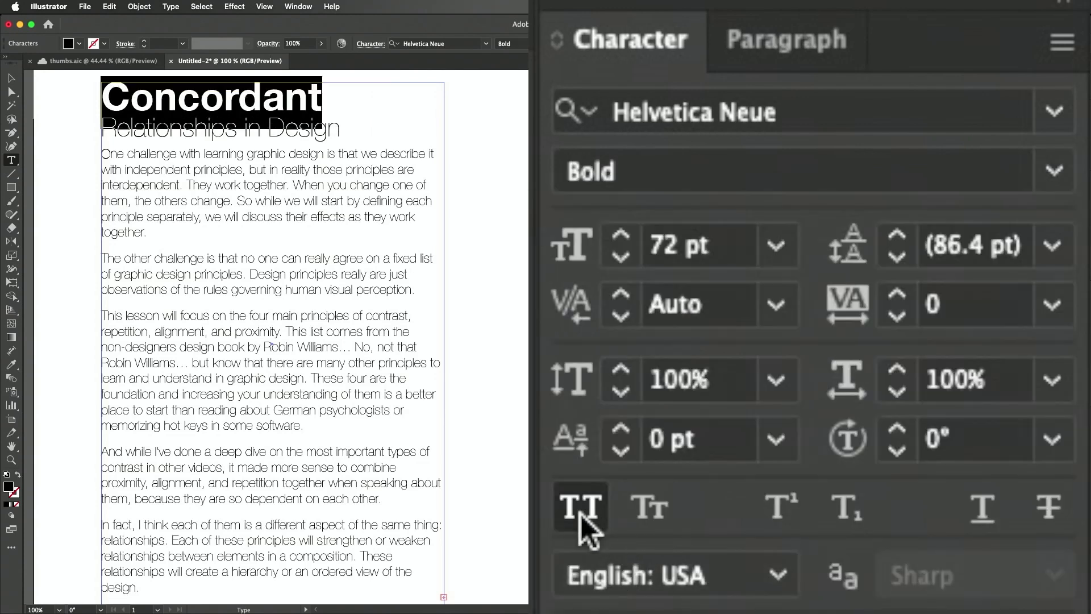
{"action": "left_click", "coordinate": [643, 509]}
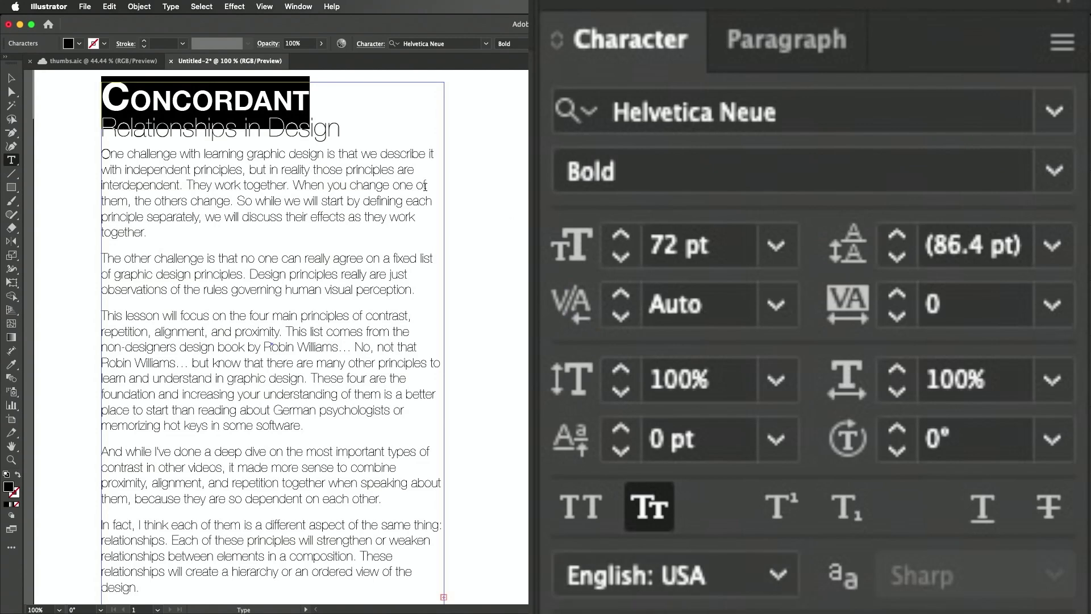
Set the body paragraphs to the Regular font style of Helvetica Neue and deselect the text
{"action": "left_click_drag", "start_coordinate": [341, 129], "coordinate": [84, 131]}
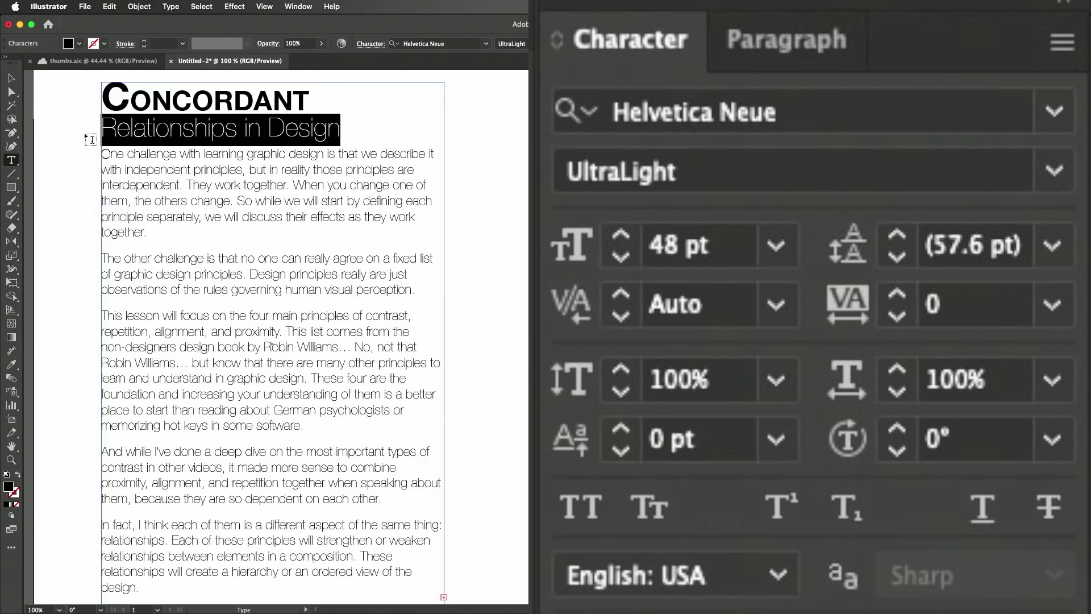
{"action": "left_click", "coordinate": [308, 216]}
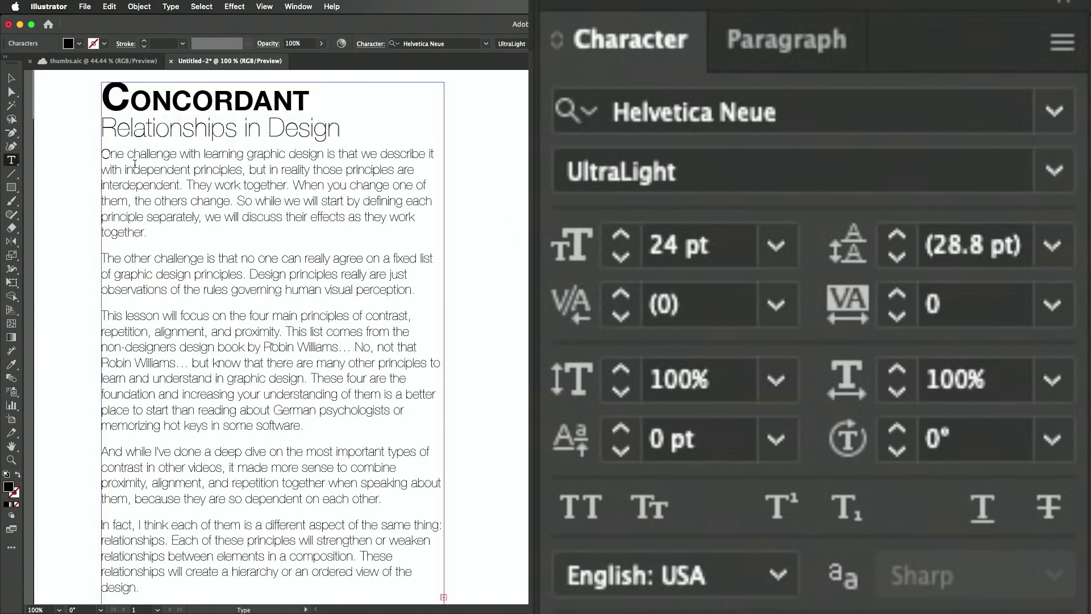
{"action": "left_click_drag", "start_coordinate": [101, 153], "coordinate": [473, 564]}
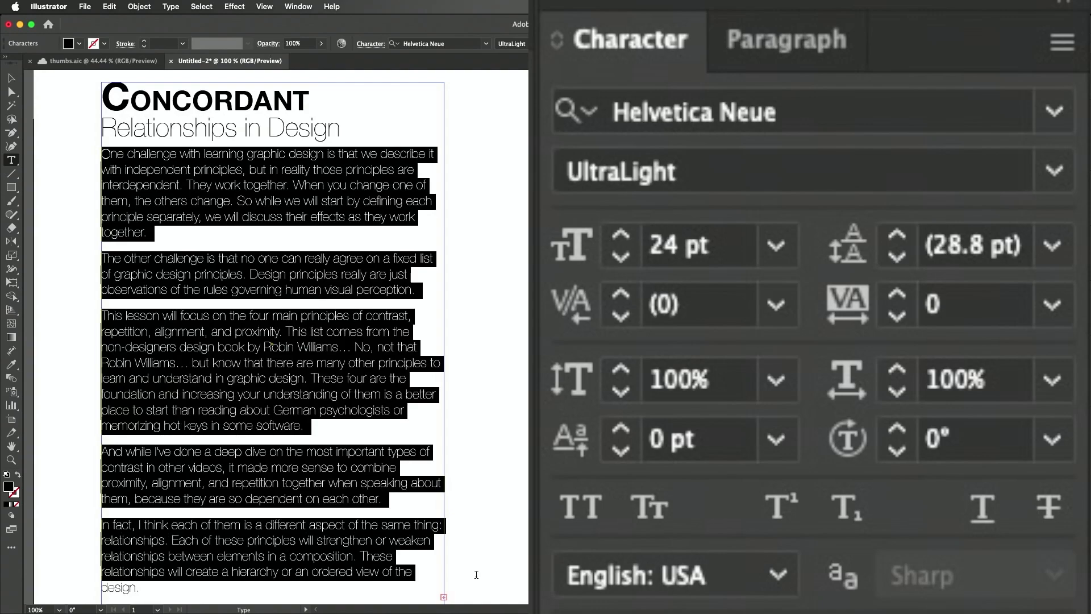
{"action": "left_click", "coordinate": [1049, 174]}
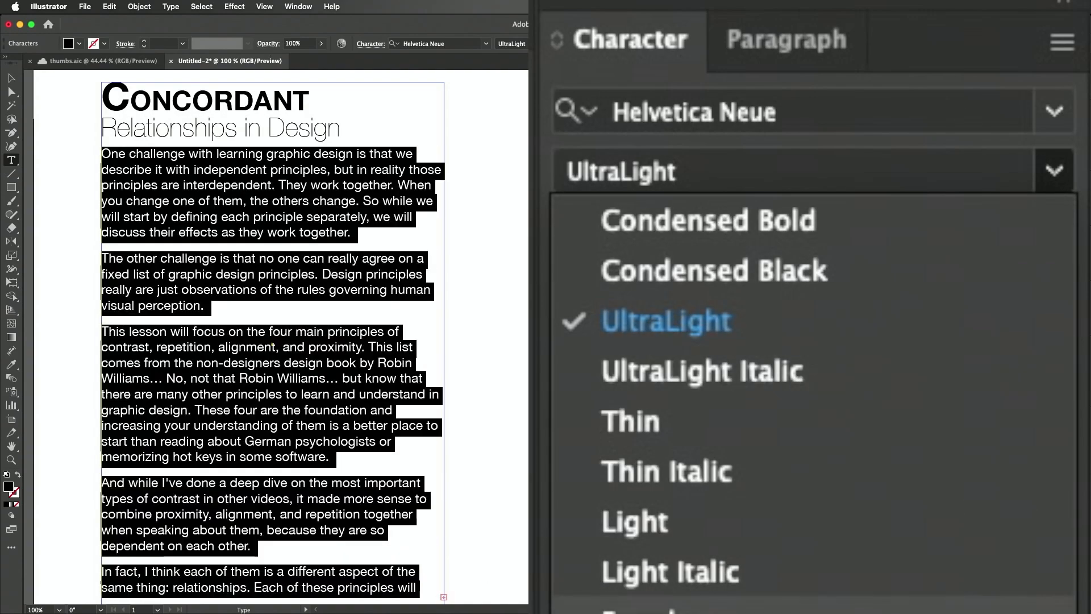
{"action": "left_click", "coordinate": [716, 610]}
{"action": "left_click", "coordinate": [478, 272]}
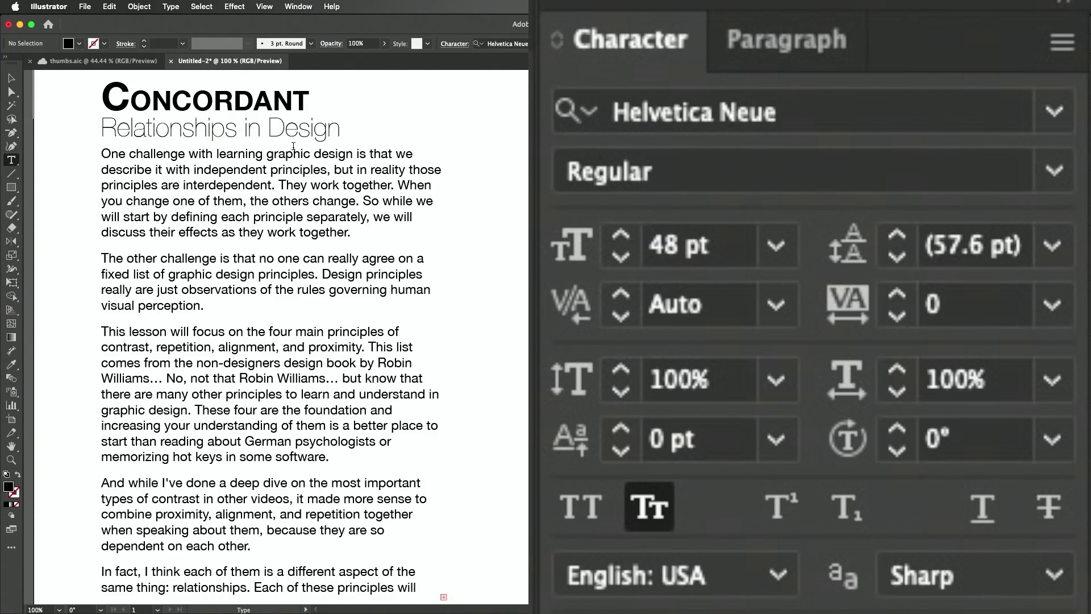
Set the space after the subheading "Relationships in Design" to 19 pt
{"action": "left_click_drag", "start_coordinate": [310, 101], "coordinate": [101, 101]}
{"action": "left_click", "coordinate": [342, 129]}
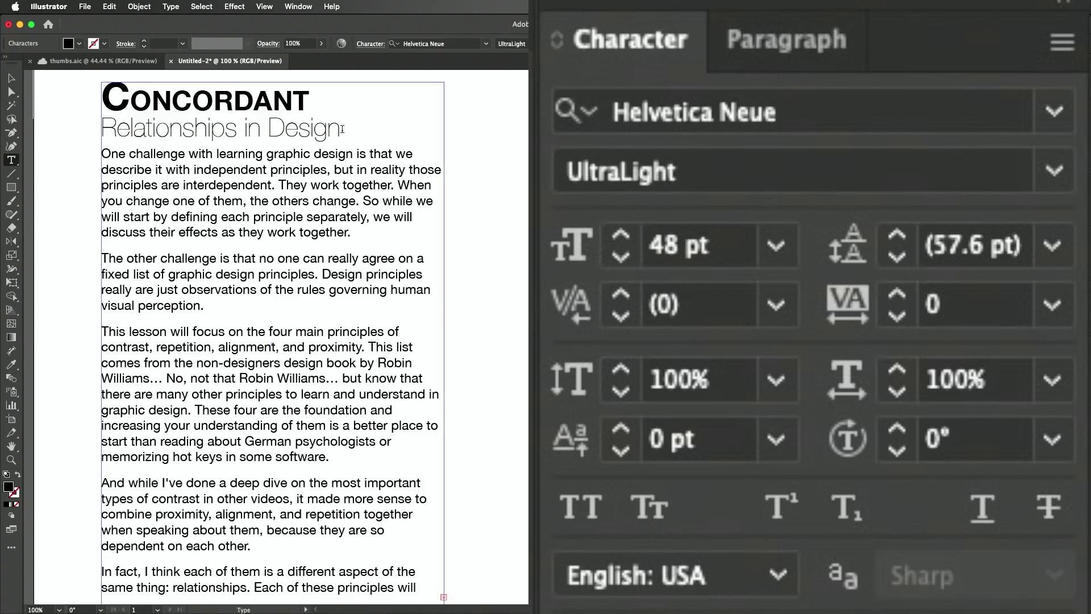
{"action": "left_click_drag", "start_coordinate": [343, 130], "coordinate": [100, 131]}
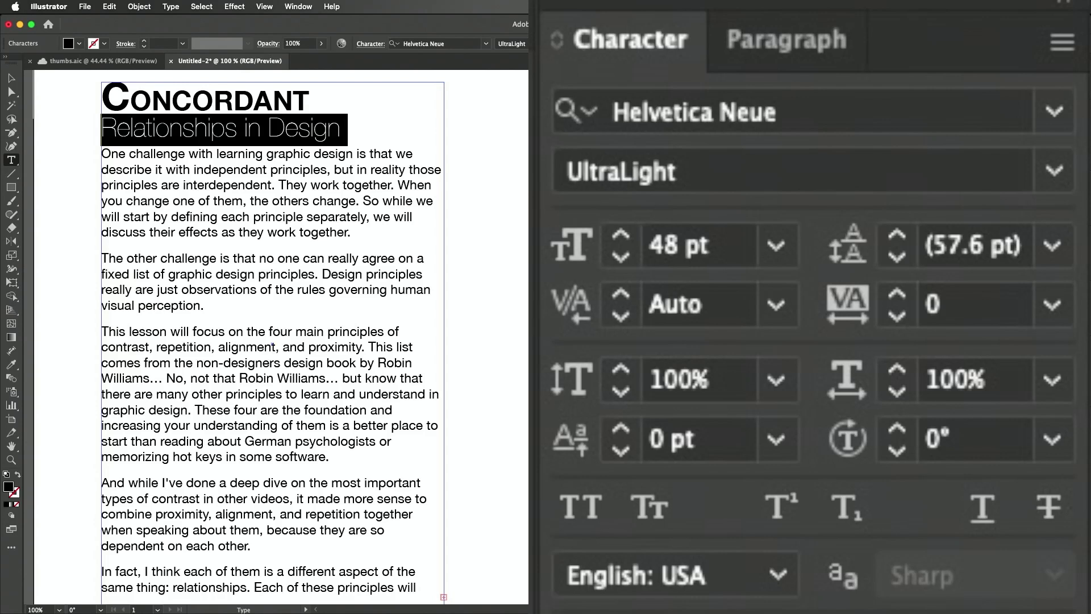
{"action": "left_click", "coordinate": [816, 35]}
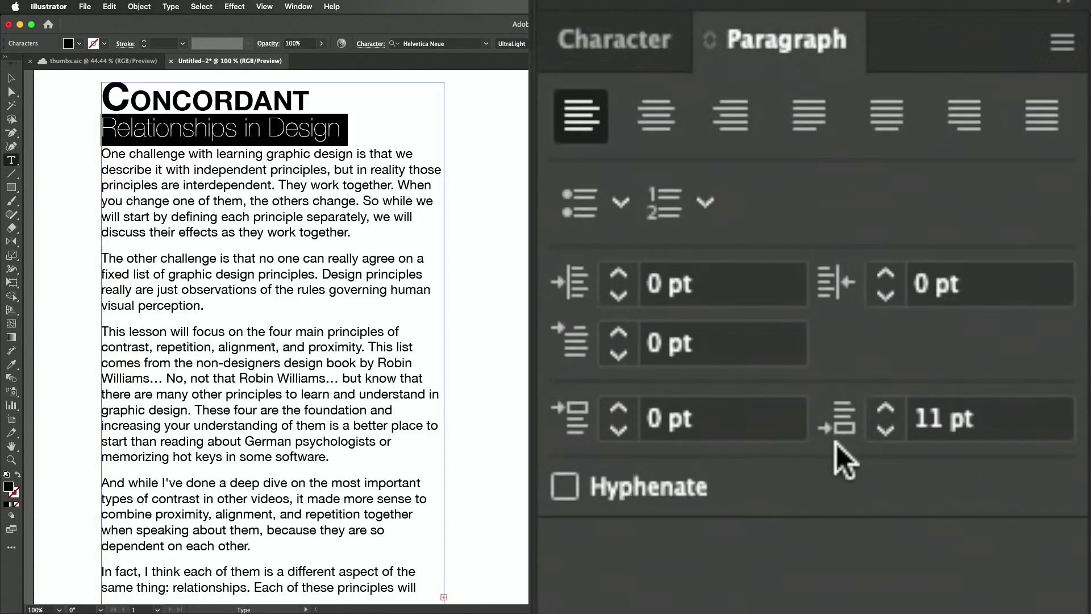
{"action": "left_click", "coordinate": [885, 409]}
{"action": "left_click", "coordinate": [885, 409]}
{"action": "left_click", "coordinate": [885, 408]}
{"action": "left_click", "coordinate": [885, 408]}
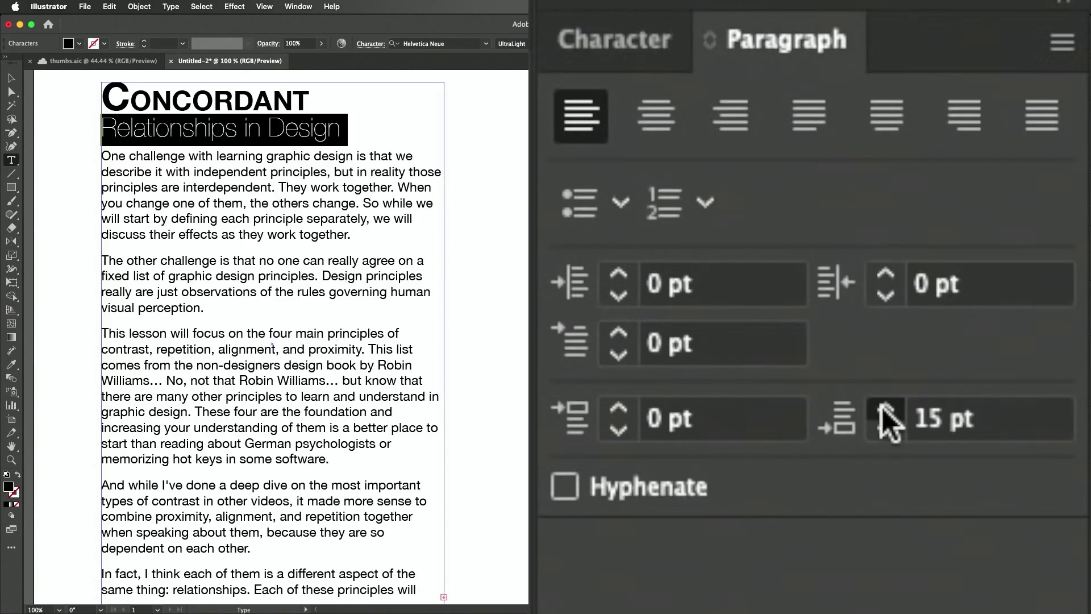
{"action": "left_click", "coordinate": [884, 408]}
{"action": "left_click", "coordinate": [884, 408]}
{"action": "left_click", "coordinate": [884, 407]}
{"action": "left_click", "coordinate": [884, 408]}
Set the space after the heading "Concordant" to -1 pt and deselect the text frame
{"action": "left_click_drag", "start_coordinate": [312, 108], "coordinate": [47, 123]}
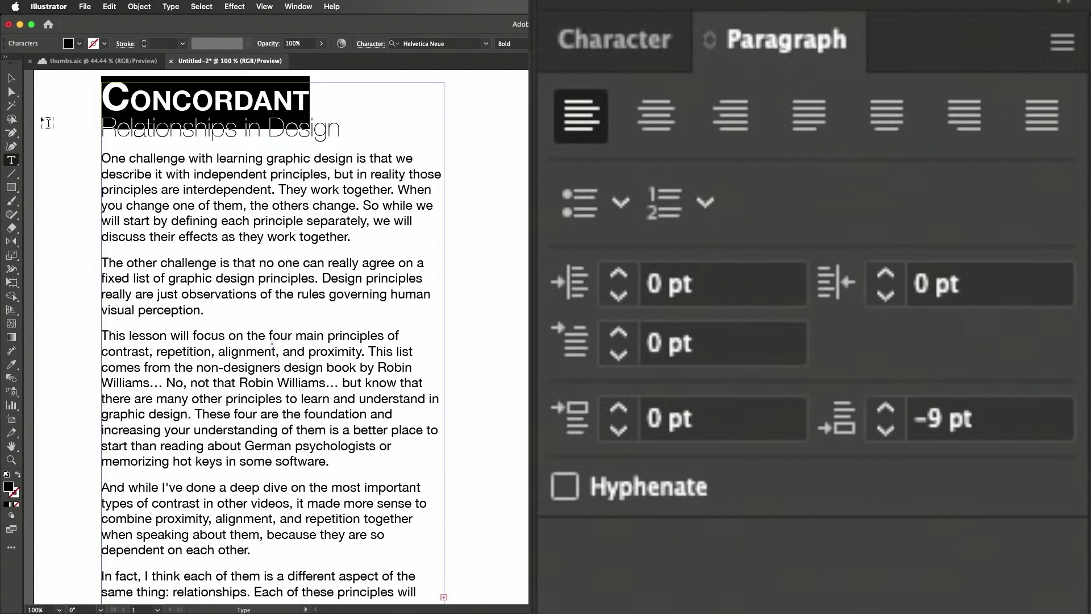
{"action": "left_click", "coordinate": [883, 408]}
{"action": "left_click", "coordinate": [882, 408]}
{"action": "left_click", "coordinate": [883, 408]}
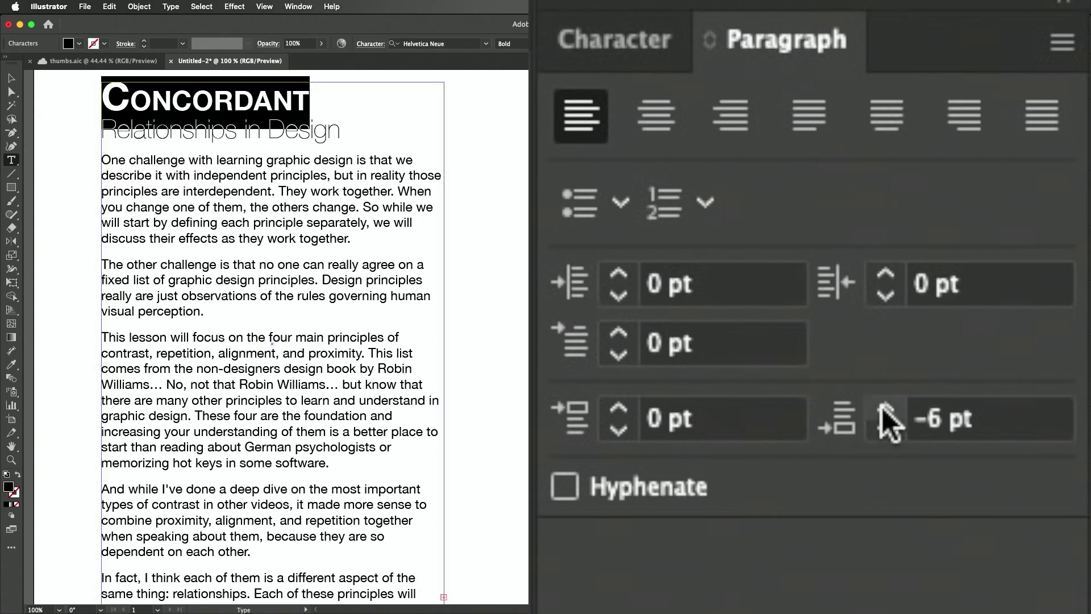
{"action": "left_click", "coordinate": [884, 407]}
{"action": "left_click", "coordinate": [885, 407]}
{"action": "left_click", "coordinate": [885, 407]}
{"action": "left_click", "coordinate": [885, 404]}
{"action": "left_click", "coordinate": [887, 403]}
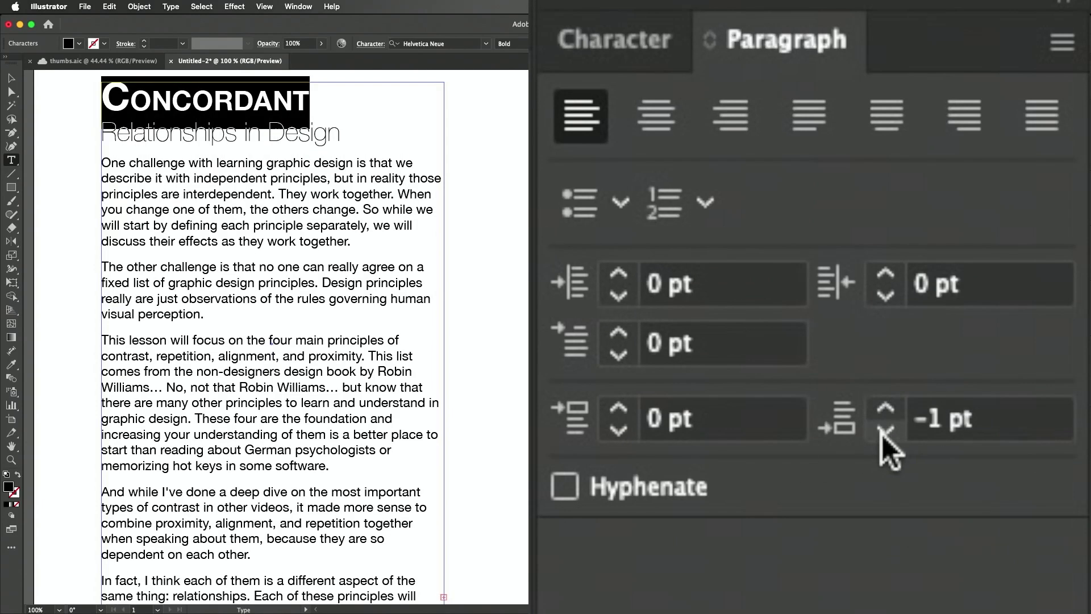
{"action": "left_click", "coordinate": [12, 78]}
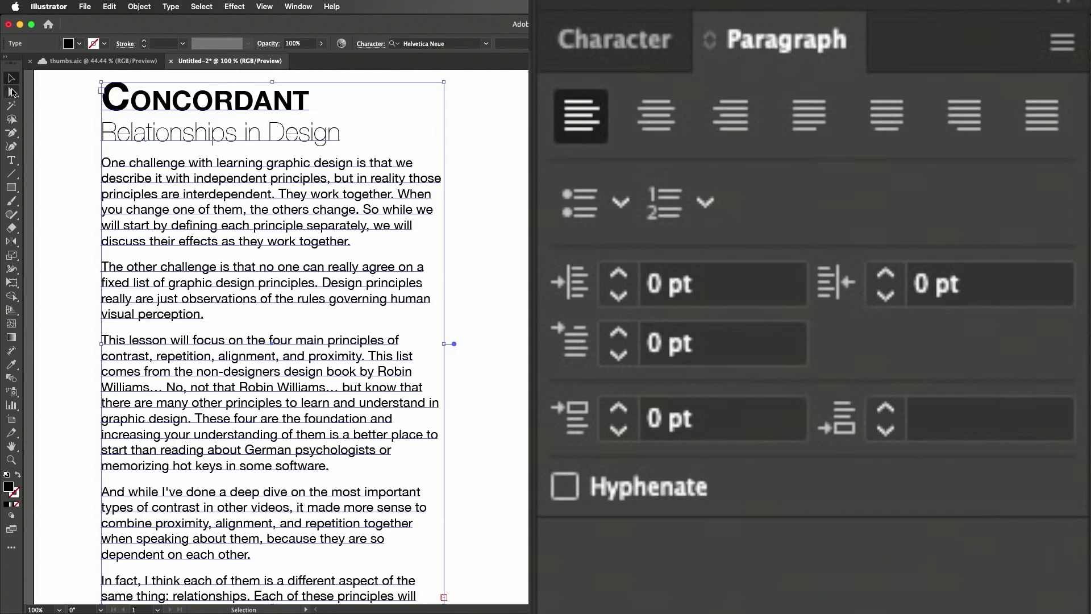
{"action": "left_click", "coordinate": [11, 92]}
{"action": "left_click", "coordinate": [480, 154]}
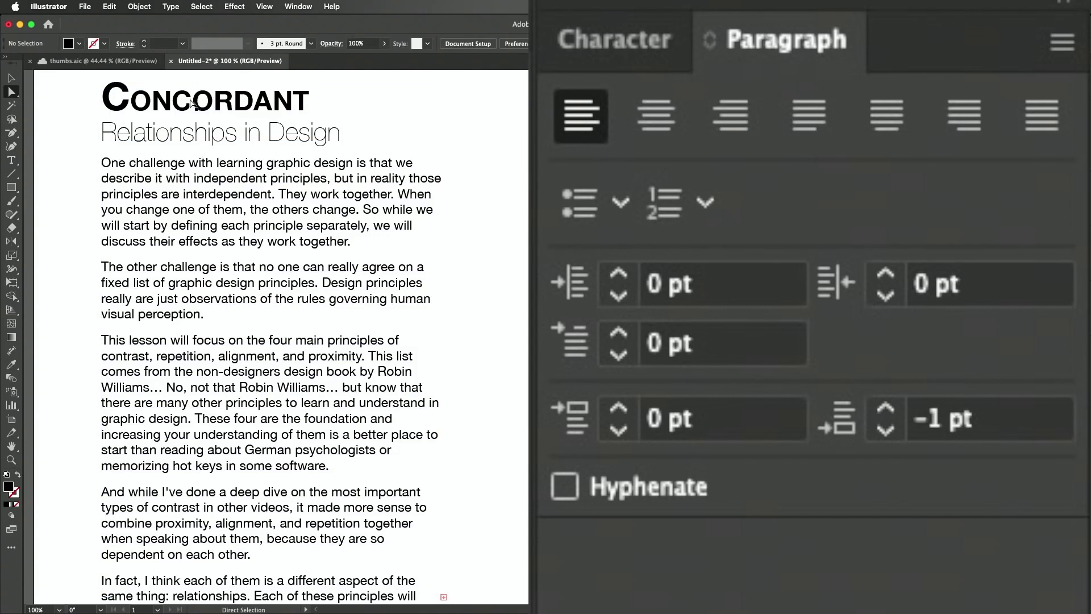
Reword the heading from "Concordant" to "Contrasting" by replacing the letters after "Co"
{"action": "key", "text": "t"}
{"action": "left_click_drag", "start_coordinate": [150, 100], "coordinate": [376, 112]}
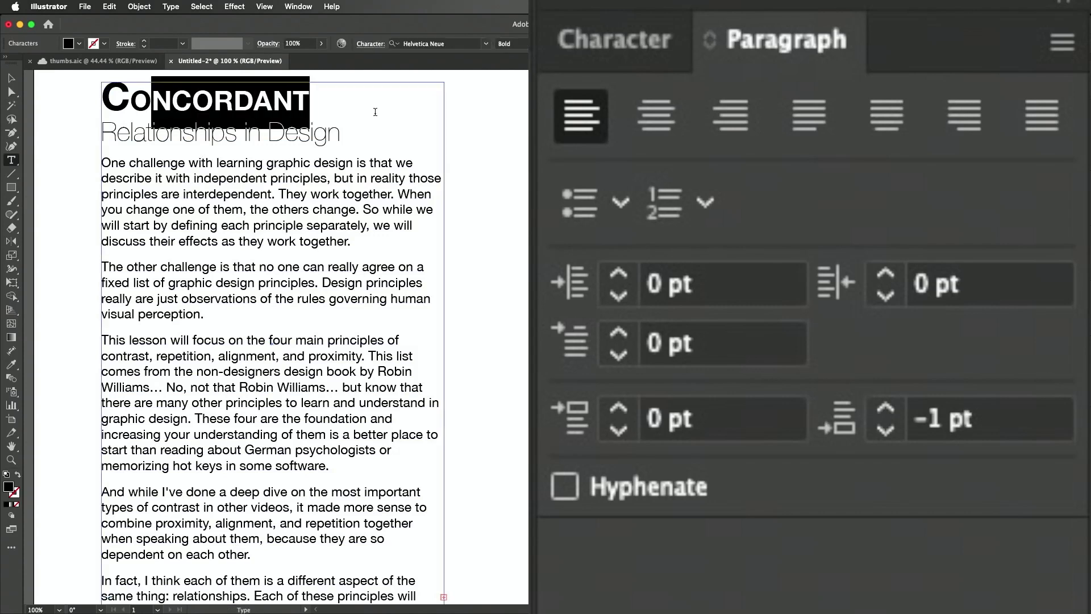
{"action": "type", "text": "ntrasting"}
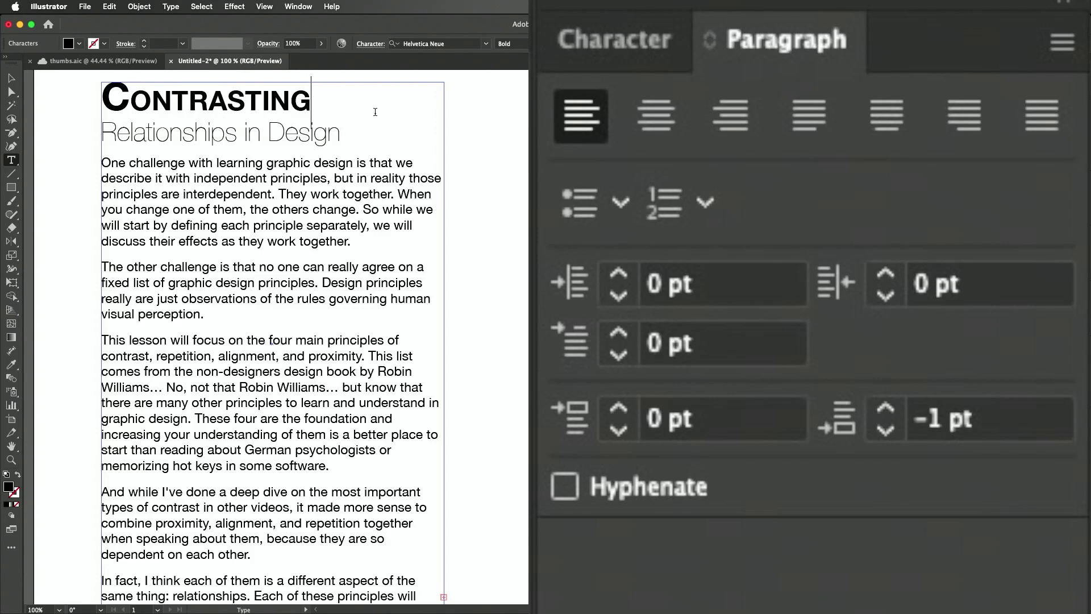
Search the fonts for "gar", apply Garamond ATF Text Bold to the heading "Contrasting" and turn off its Small Caps
{"action": "left_click_drag", "start_coordinate": [313, 101], "coordinate": [38, 116]}
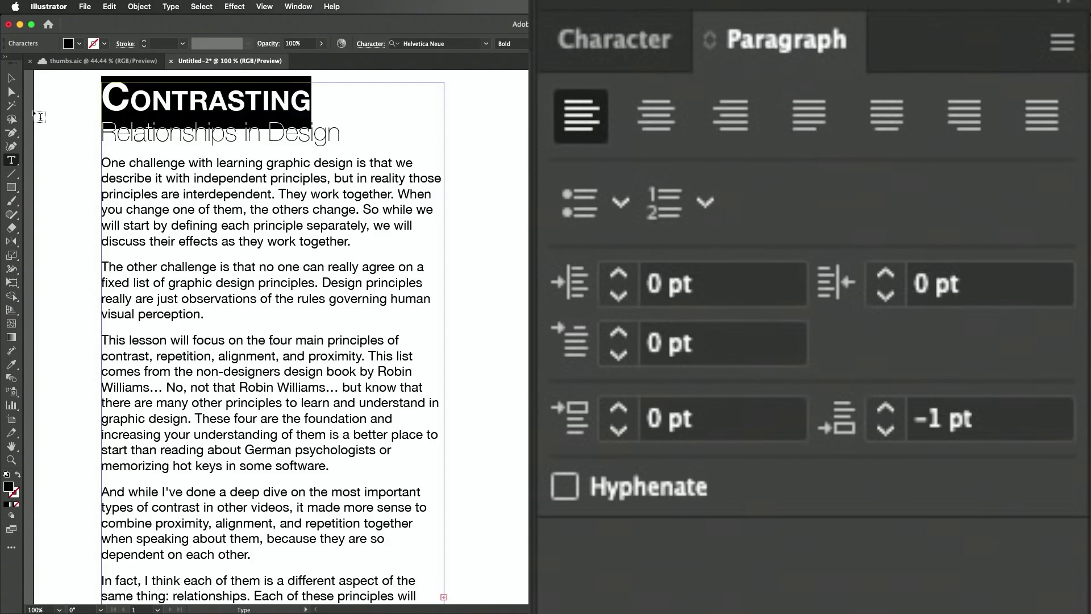
{"action": "left_click", "coordinate": [644, 41]}
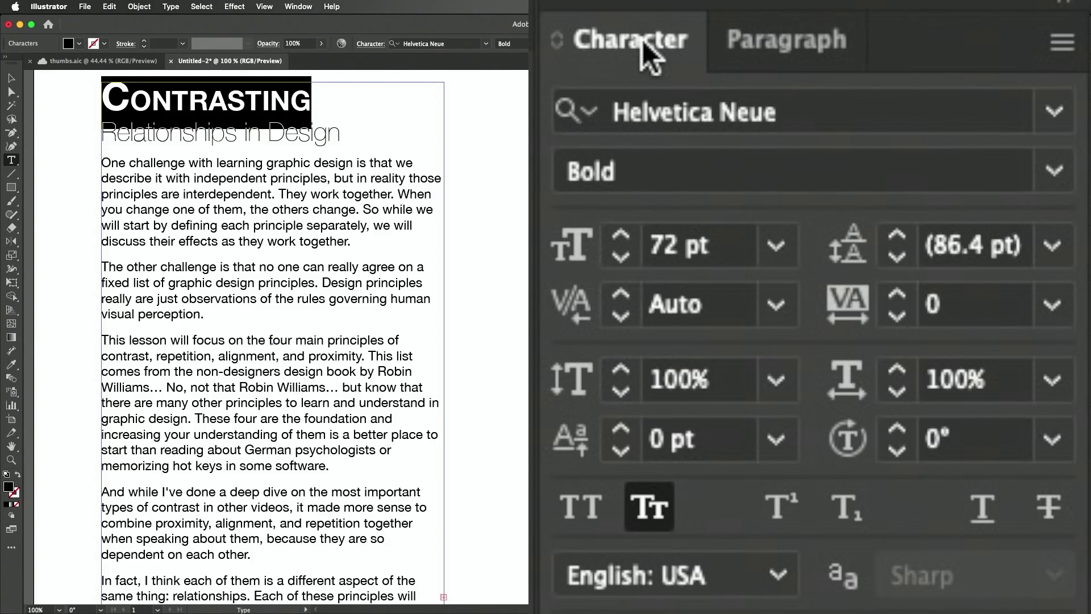
{"action": "left_click", "coordinate": [932, 108]}
{"action": "type", "text": "gar"}
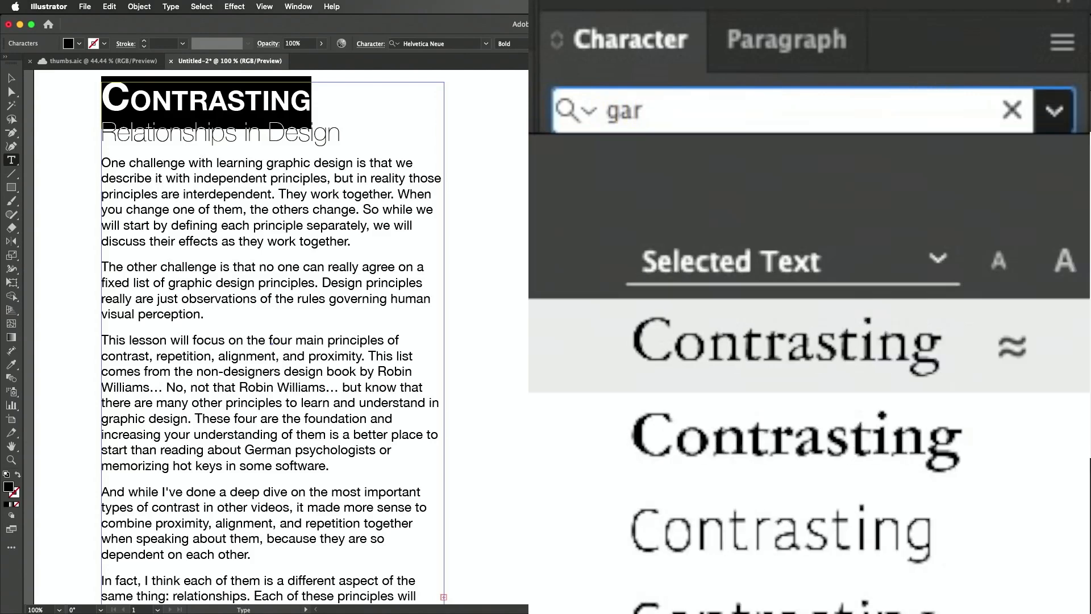
{"action": "key", "text": "Return"}
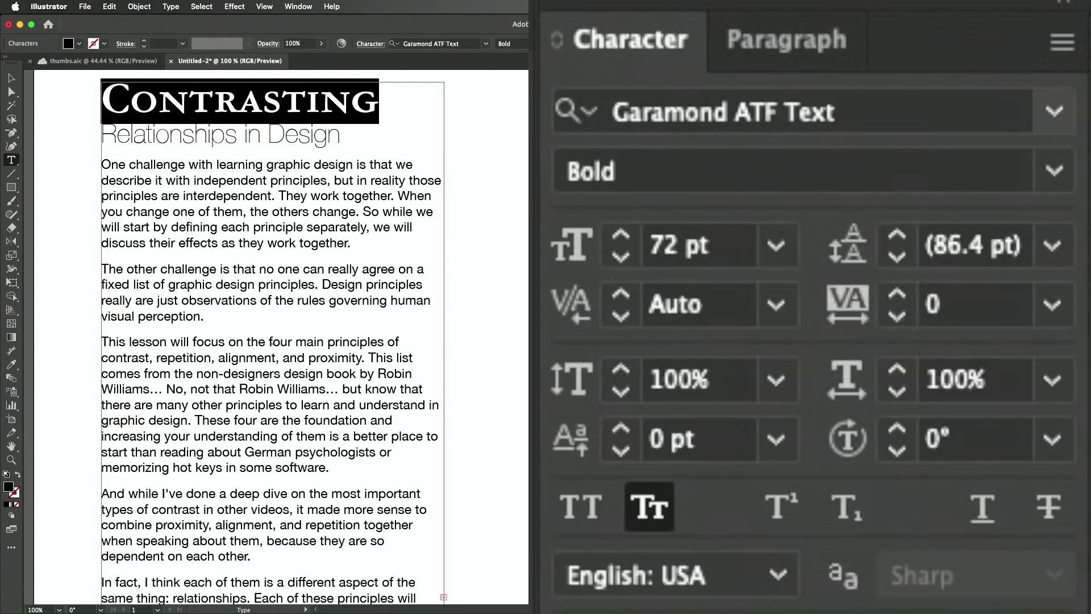
{"action": "left_click", "coordinate": [650, 507]}
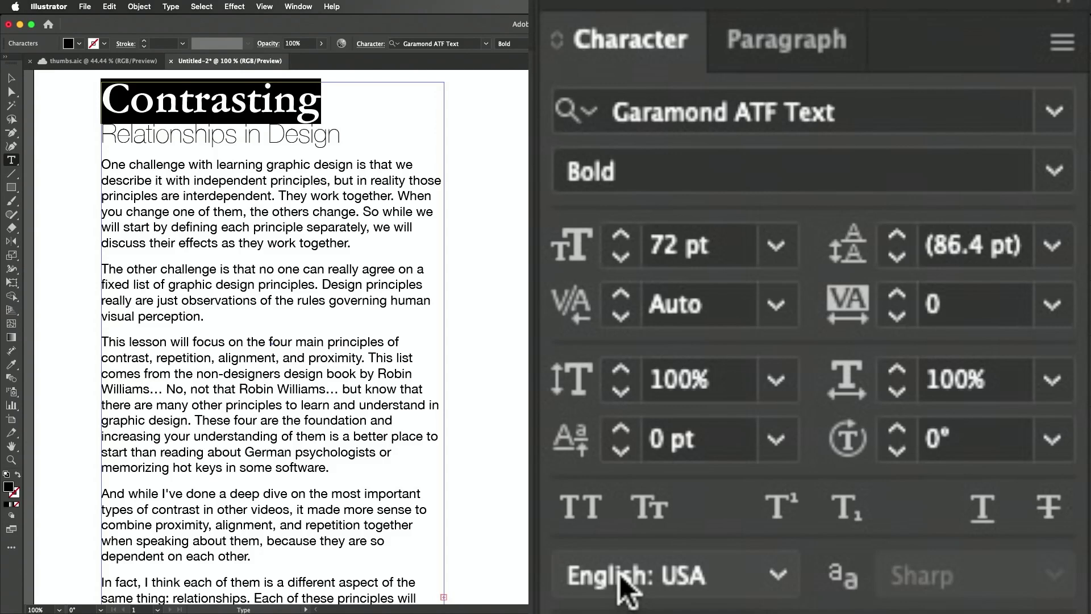
{"action": "left_click", "coordinate": [318, 101]}
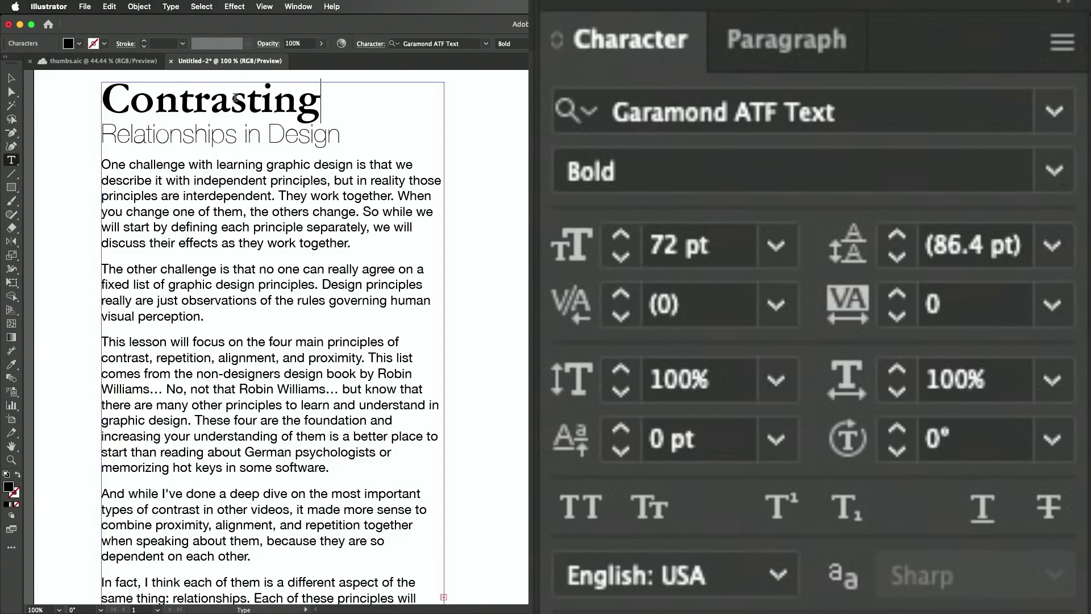
Search the fonts for "gar" and apply Garamond ATF Text to the subheading, keeping the Bold style
{"action": "left_click_drag", "start_coordinate": [342, 138], "coordinate": [91, 147]}
{"action": "left_click", "coordinate": [897, 108]}
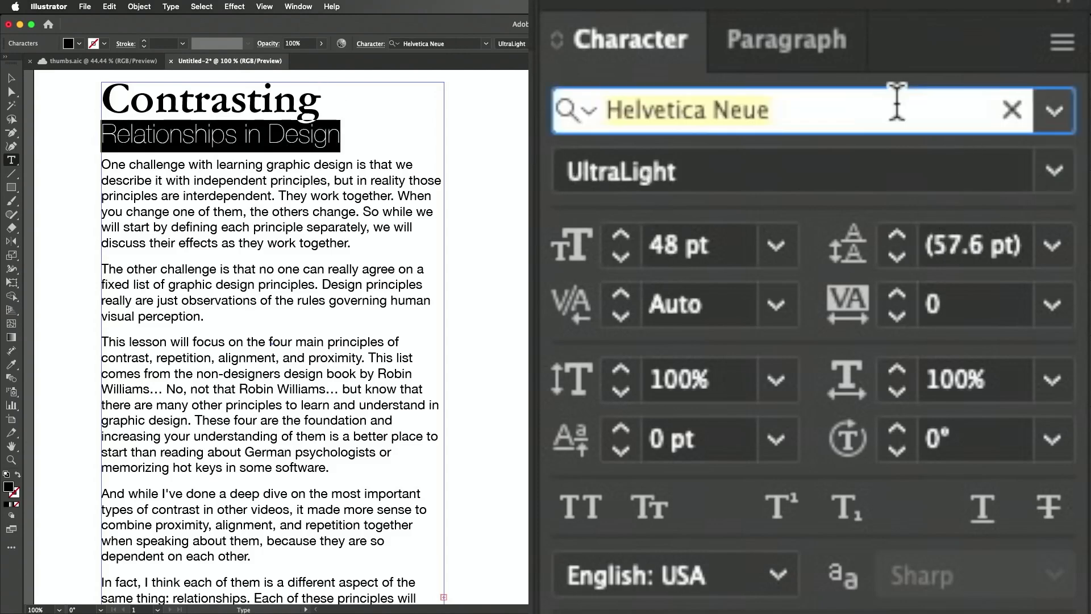
{"action": "type", "text": "gar"}
{"action": "key", "text": "Return"}
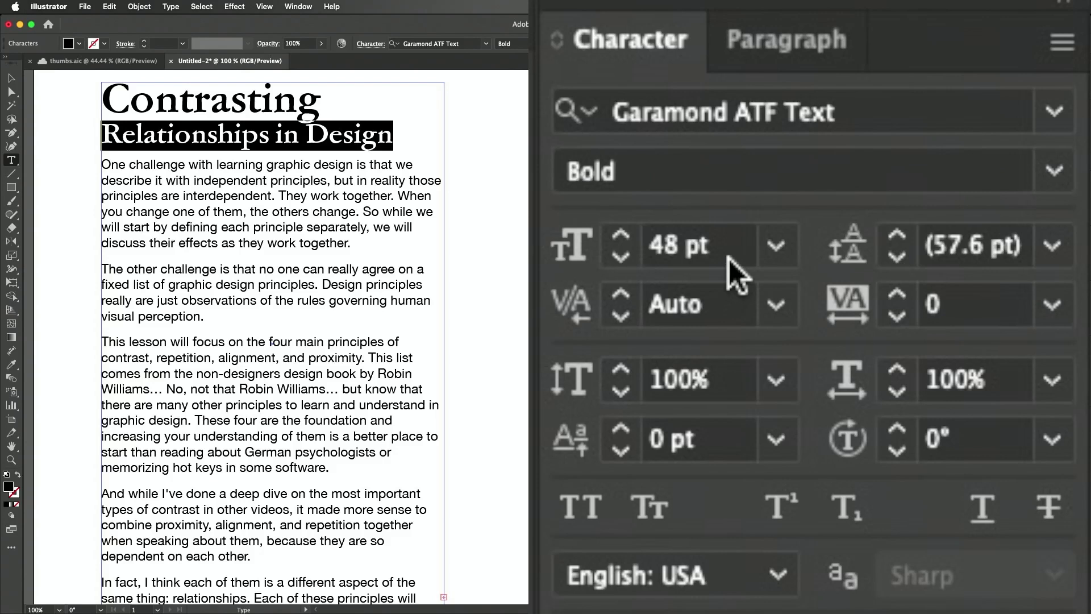
{"action": "left_click", "coordinate": [728, 168]}
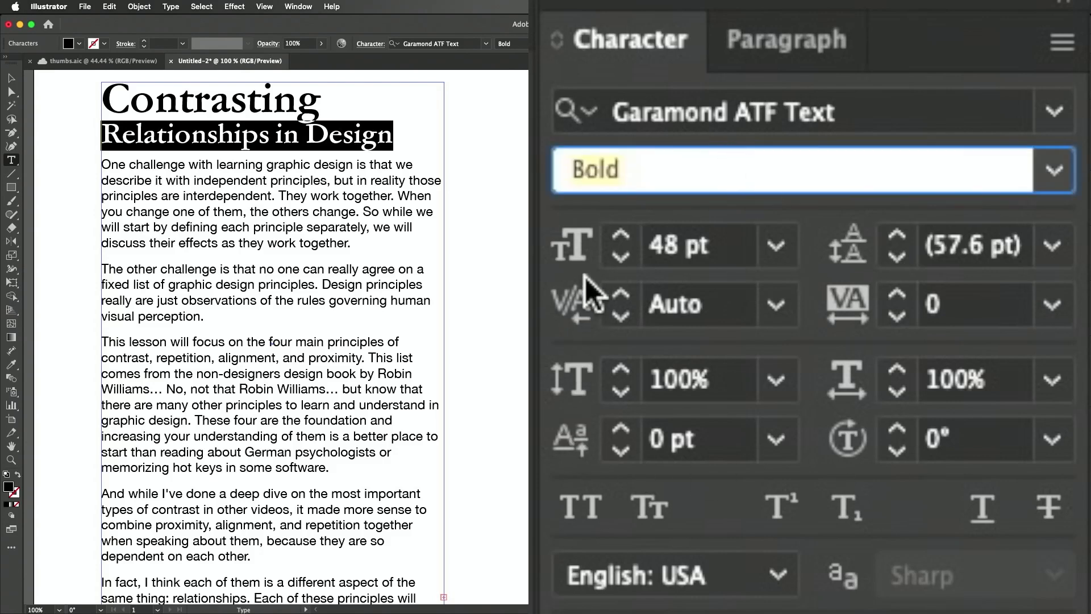
Set the subheading in All Caps at a font size of 18 pt
{"action": "left_click", "coordinate": [796, 36]}
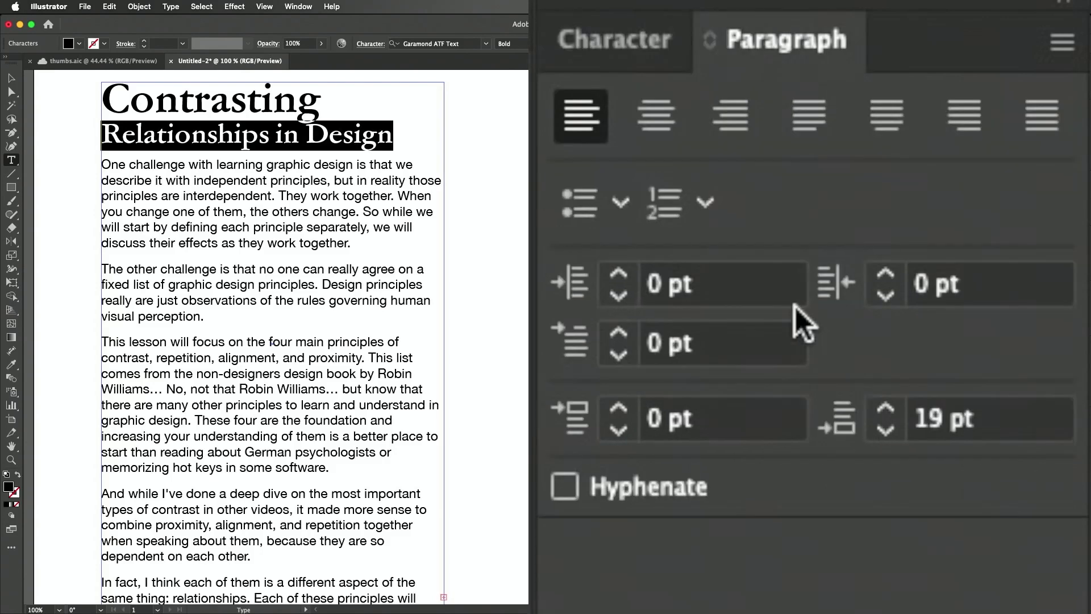
{"action": "left_click", "coordinate": [636, 34]}
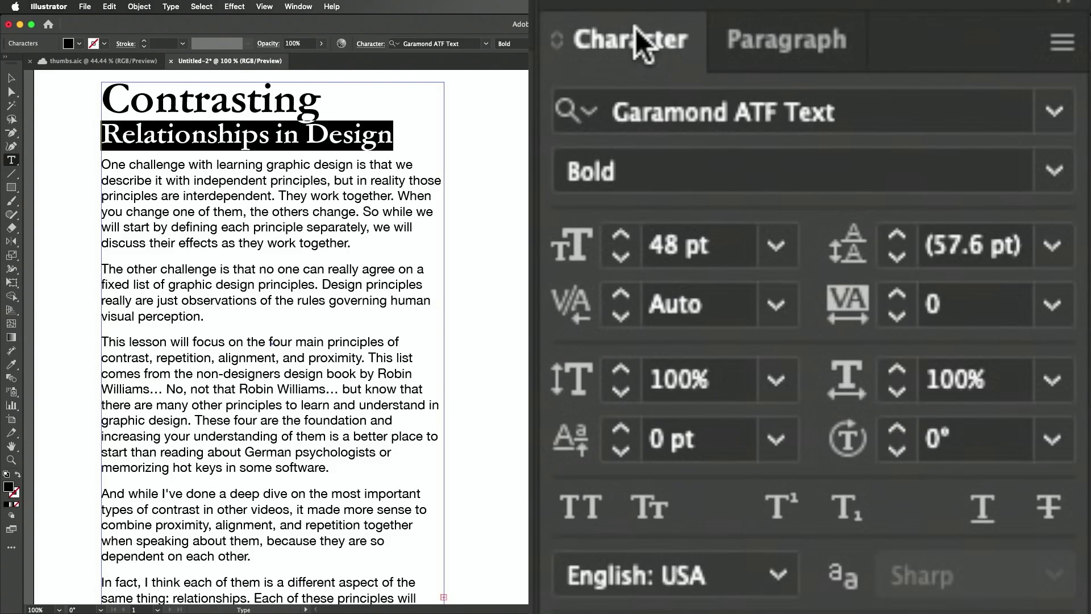
{"action": "left_click", "coordinate": [574, 520]}
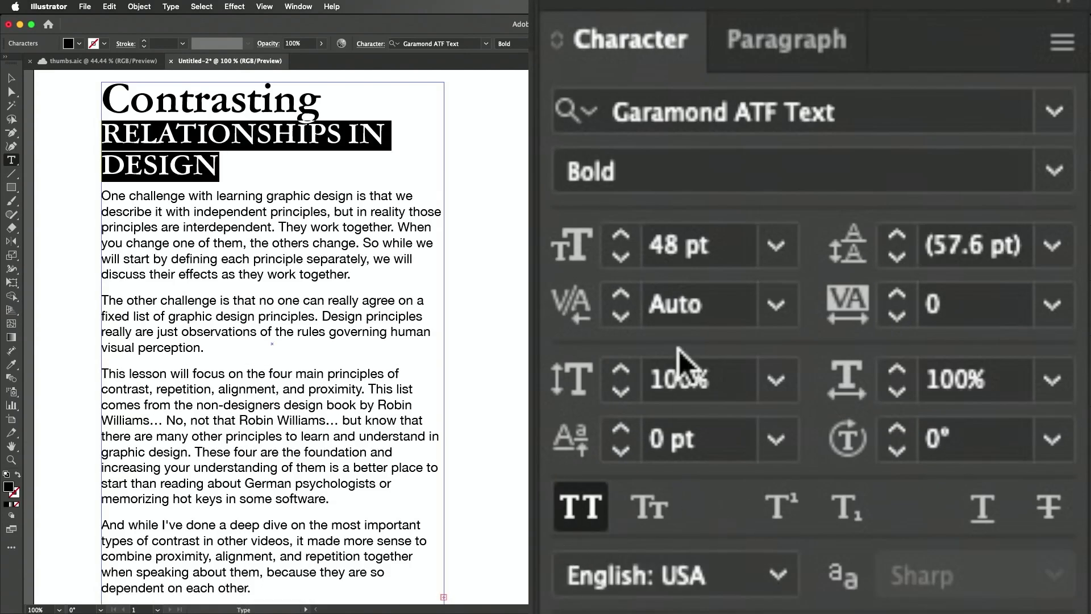
{"action": "left_click", "coordinate": [777, 246]}
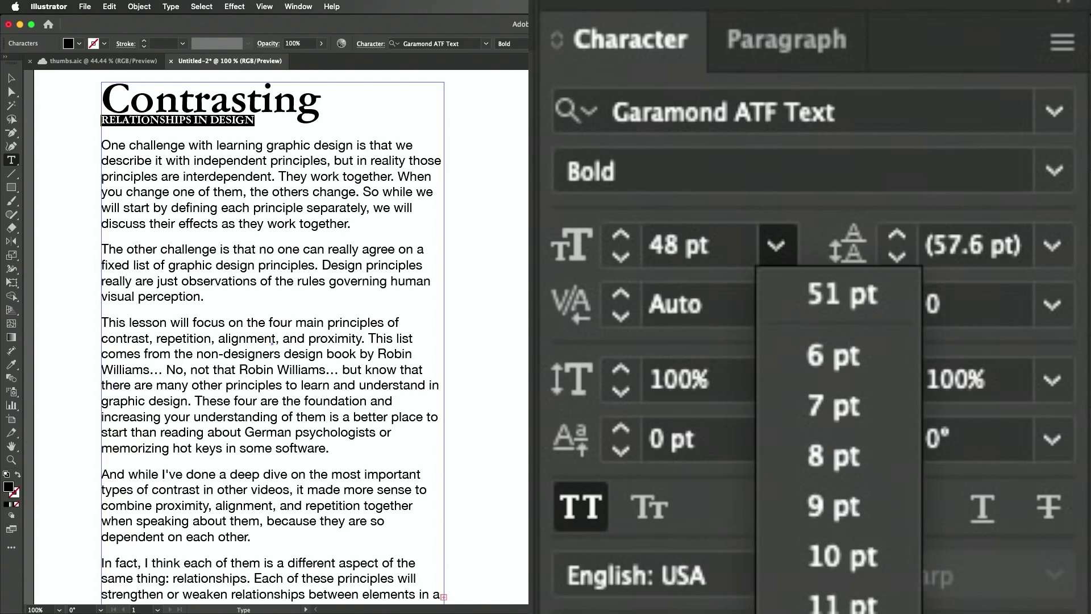
{"action": "left_click", "coordinate": [779, 373]}
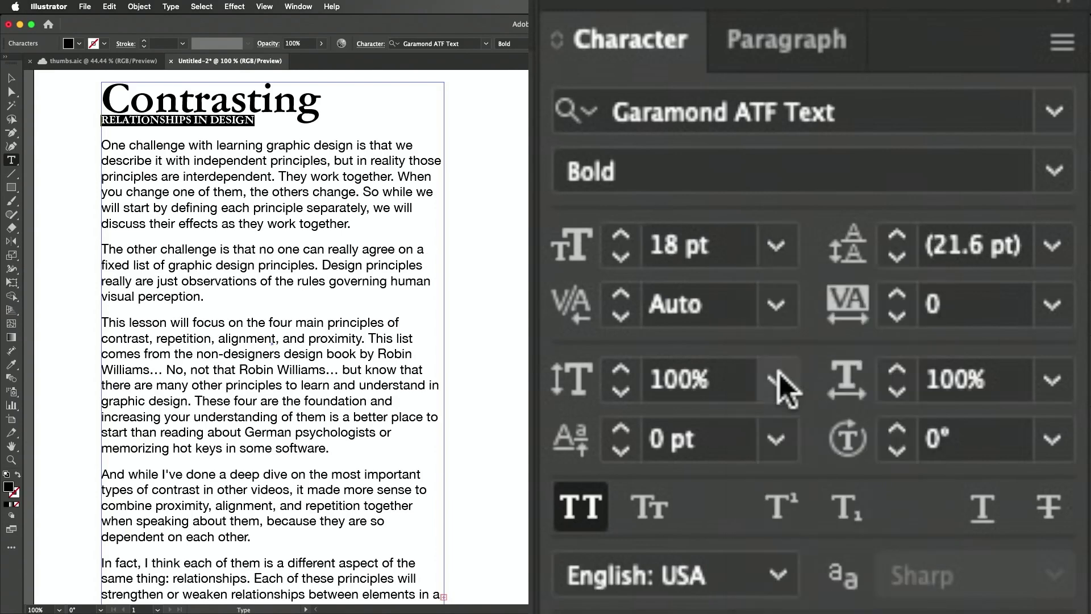
Set the space after the heading "Contrasting" to 21 pt
{"action": "left_click", "coordinate": [796, 49]}
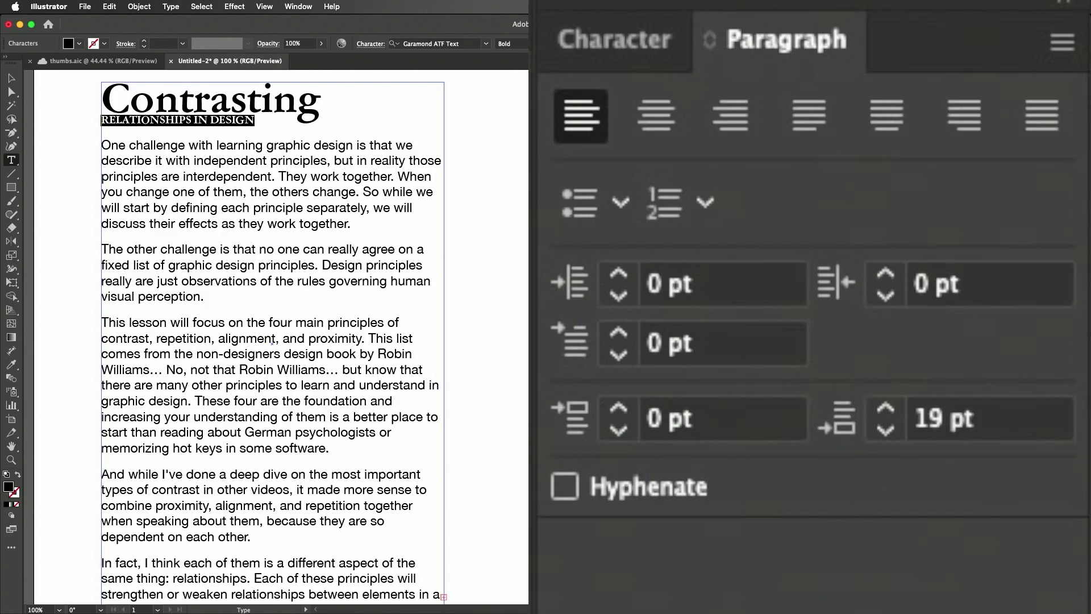
{"action": "left_click_drag", "start_coordinate": [316, 100], "coordinate": [37, 116]}
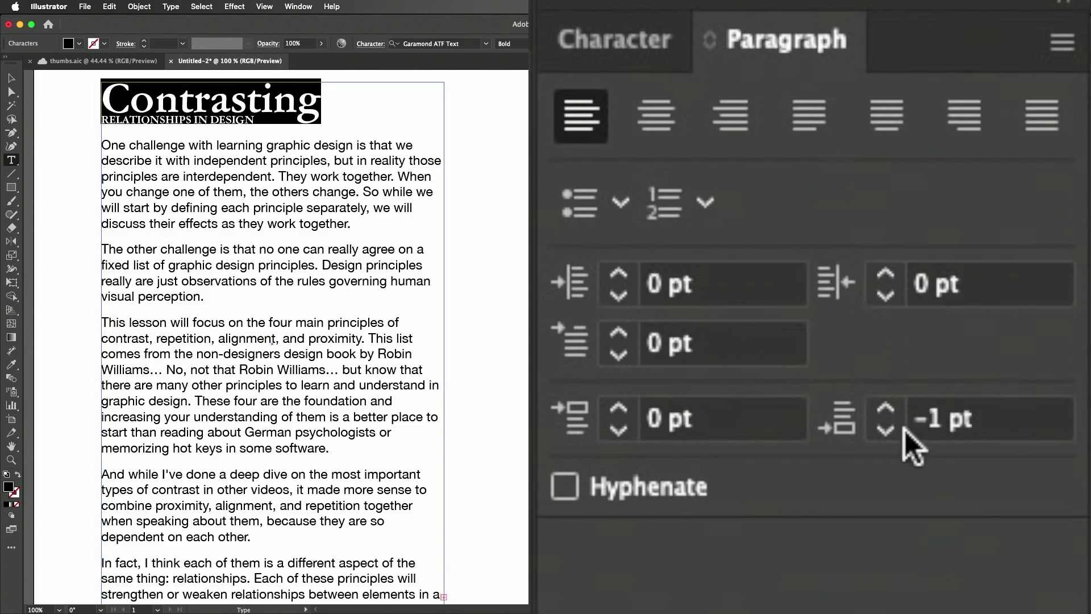
{"action": "left_click", "coordinate": [888, 410]}
{"action": "left_click", "coordinate": [889, 411]}
{"action": "left_click", "coordinate": [889, 408]}
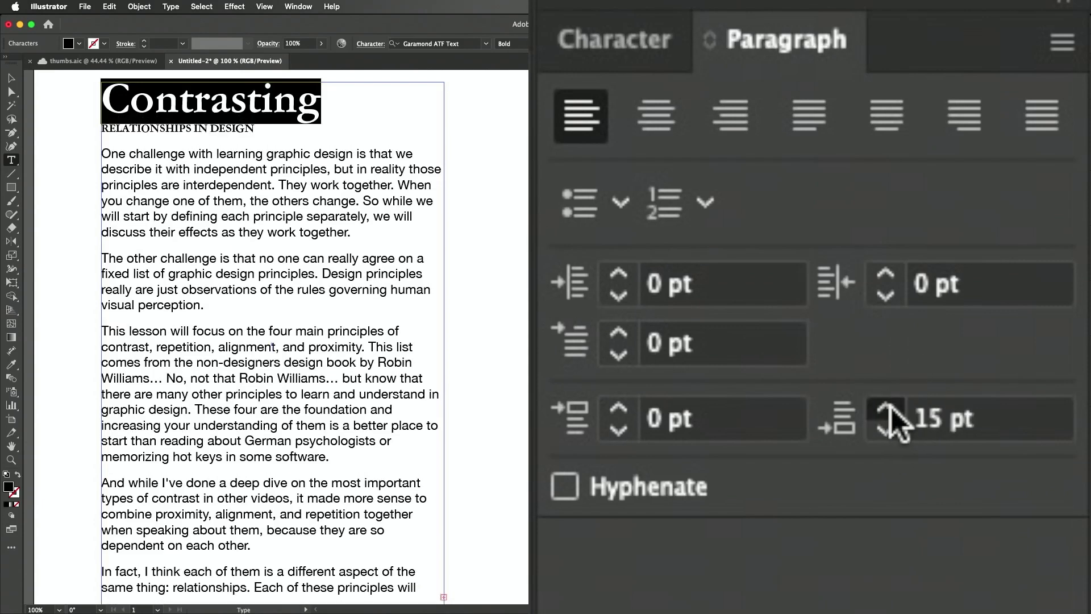
{"action": "left_click", "coordinate": [891, 408]}
{"action": "left_click", "coordinate": [891, 409]}
{"action": "left_click", "coordinate": [891, 410]}
{"action": "left_click", "coordinate": [890, 409]}
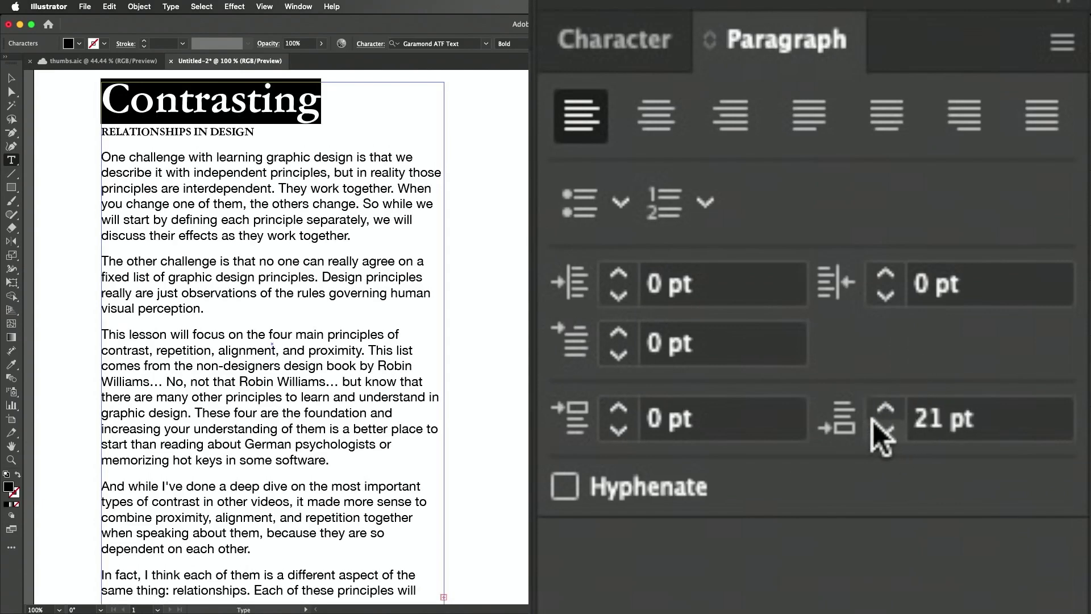
Select the body paragraphs and filter the font list for them to the Sans Serif classification
{"action": "left_click_drag", "start_coordinate": [102, 157], "coordinate": [494, 594]}
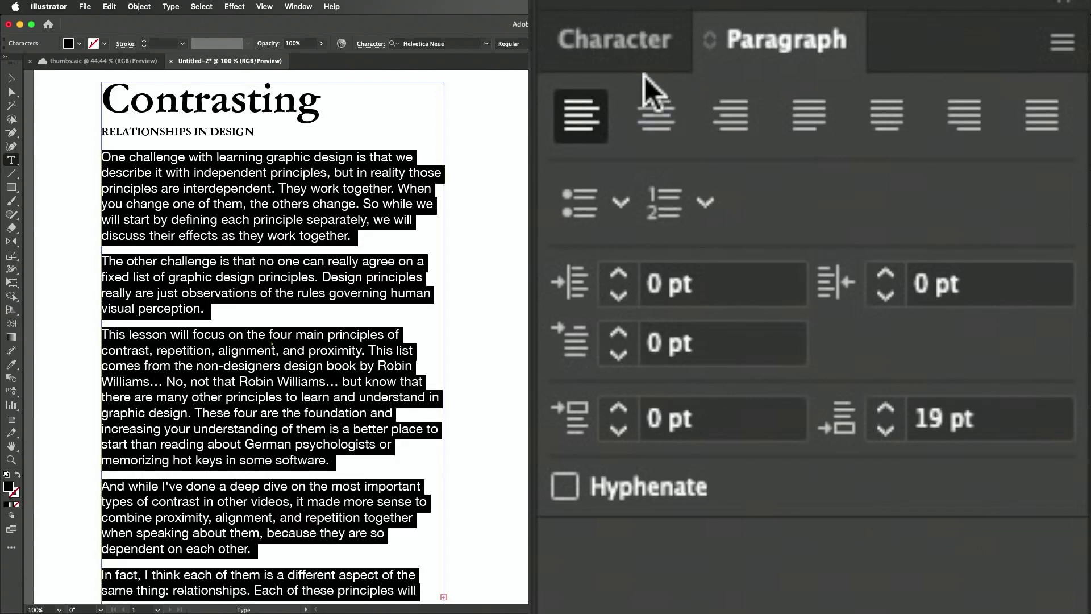
{"action": "left_click", "coordinate": [619, 54]}
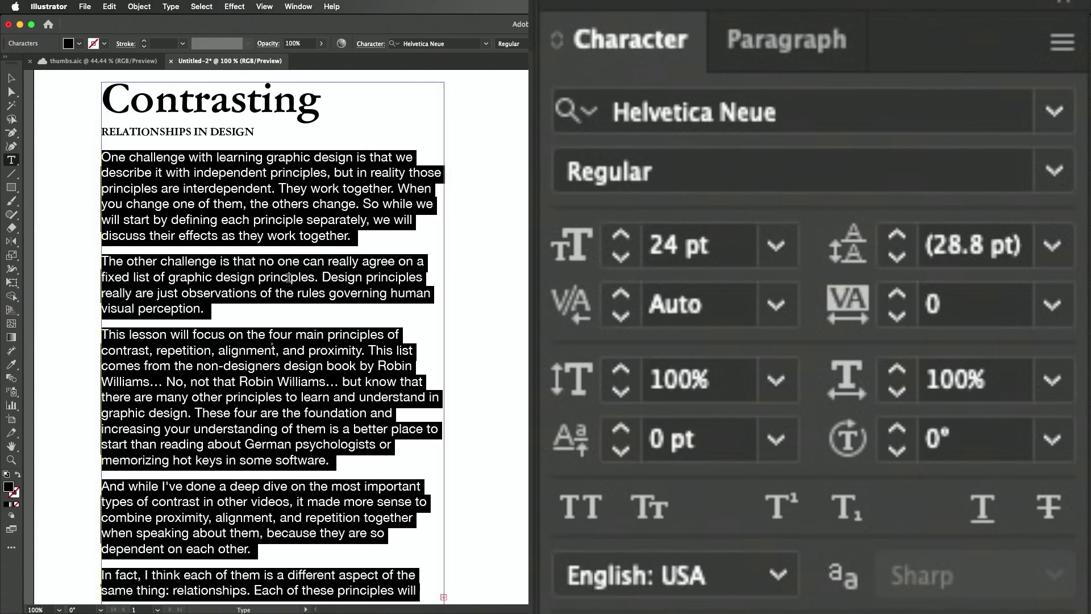
{"action": "left_click", "coordinate": [1052, 112]}
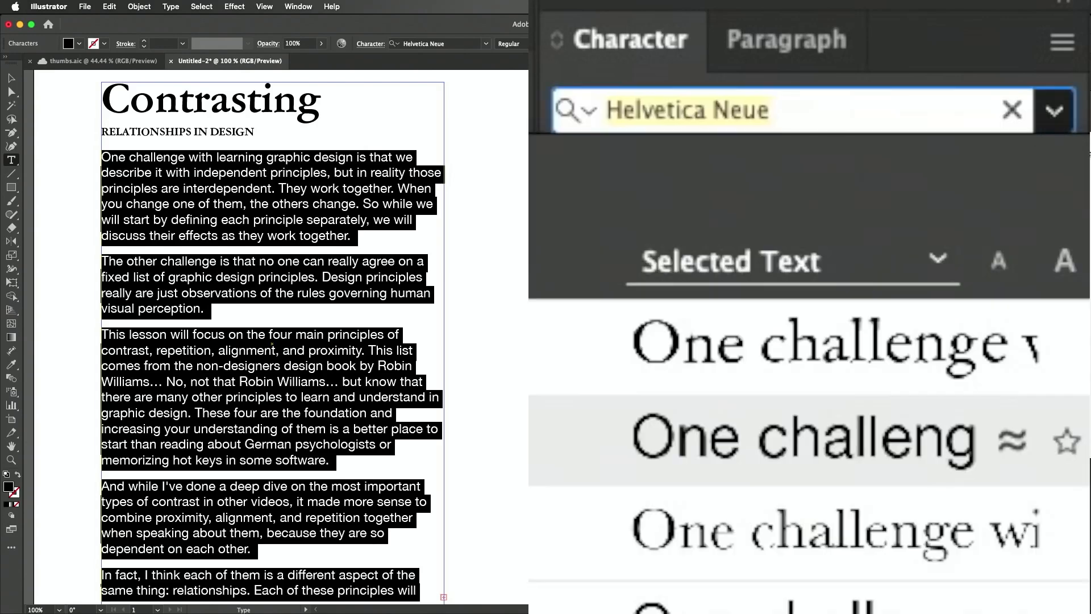
{"action": "scroll", "coordinate": [835, 455], "scroll_direction": "down", "scroll_amount": 5}
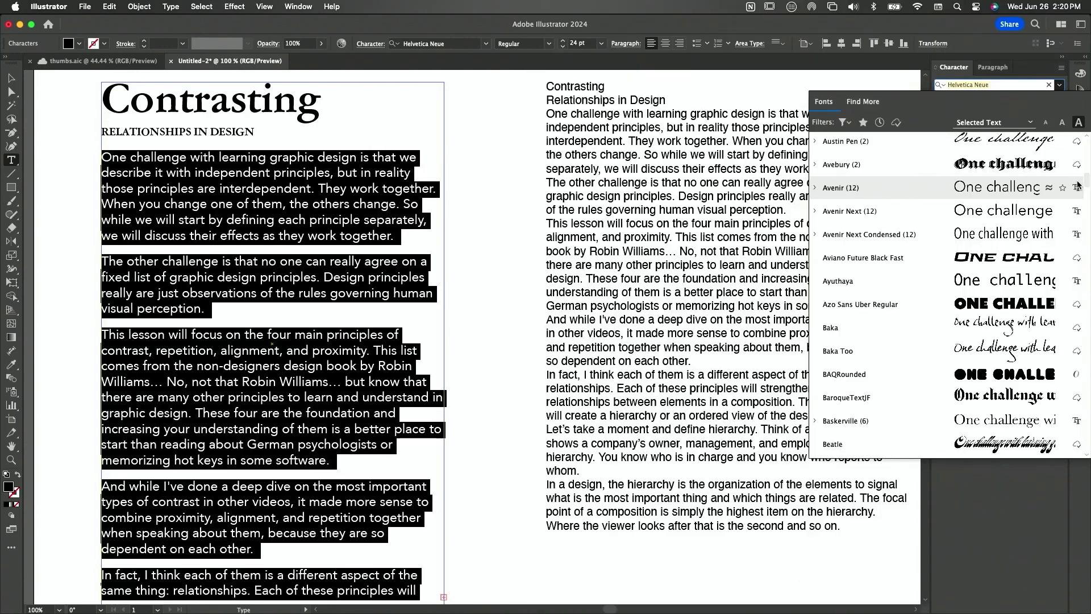
{"action": "left_click", "coordinate": [844, 122]}
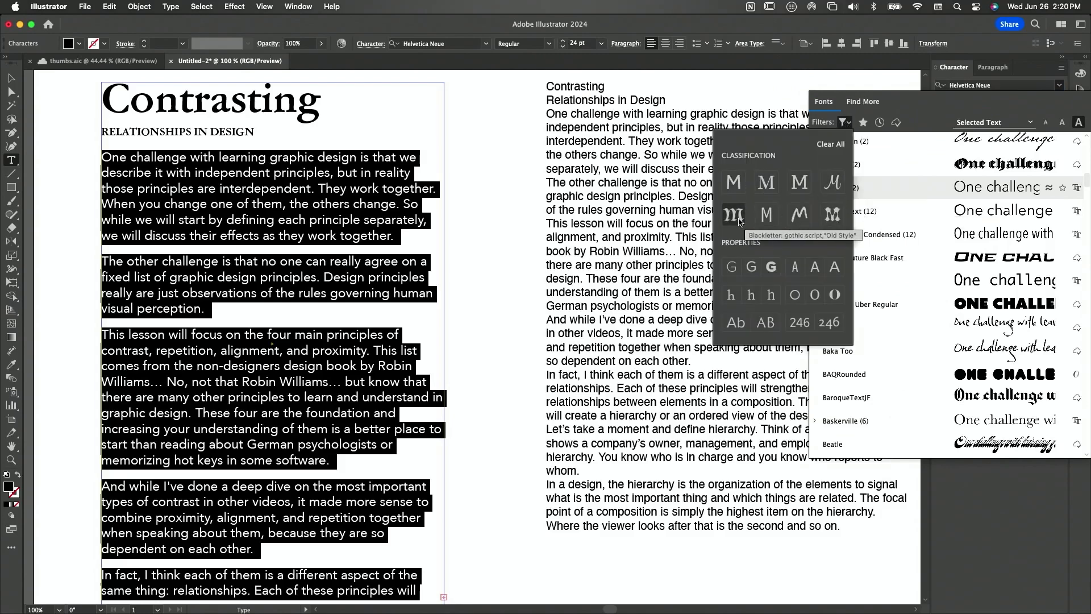
{"action": "left_click", "coordinate": [735, 183]}
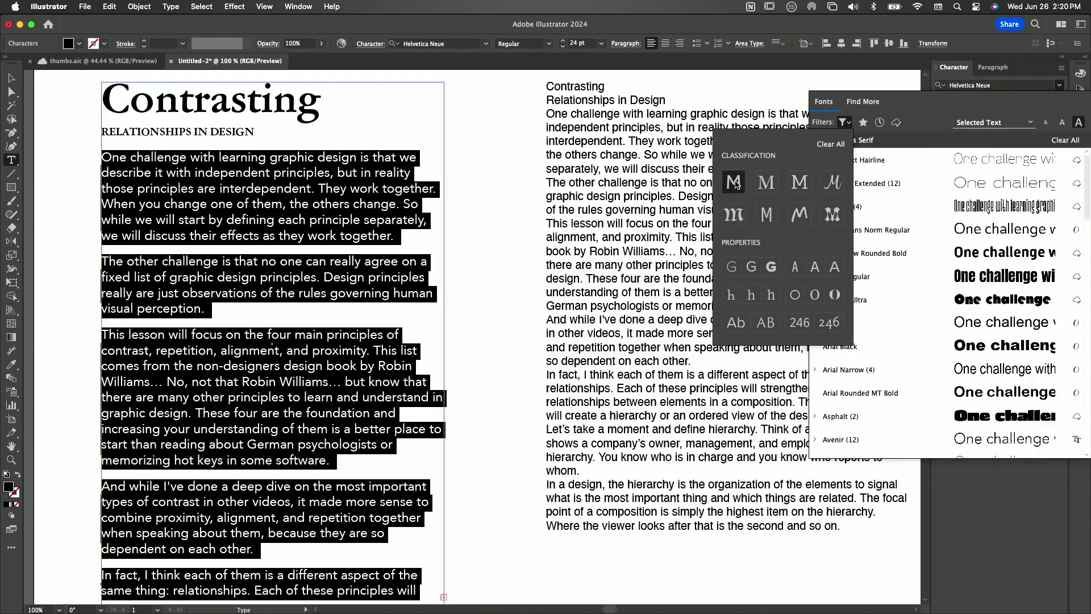
{"action": "left_click", "coordinate": [847, 122]}
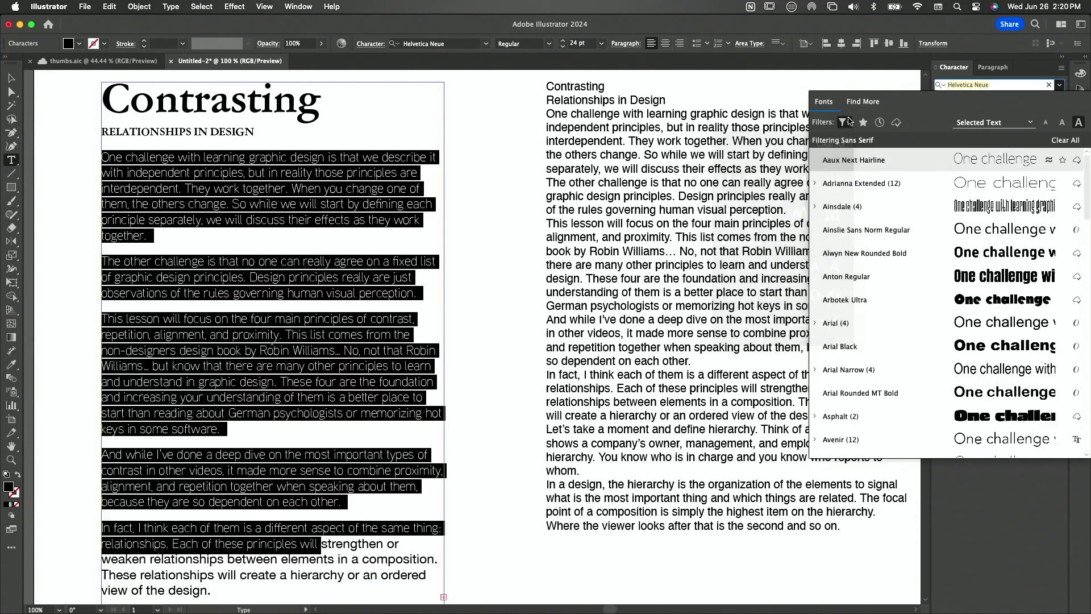
Apply Avenir Next in the Regular style to the selected body paragraphs and deselect them
{"action": "scroll", "coordinate": [1071, 254], "scroll_direction": "down", "scroll_amount": 6}
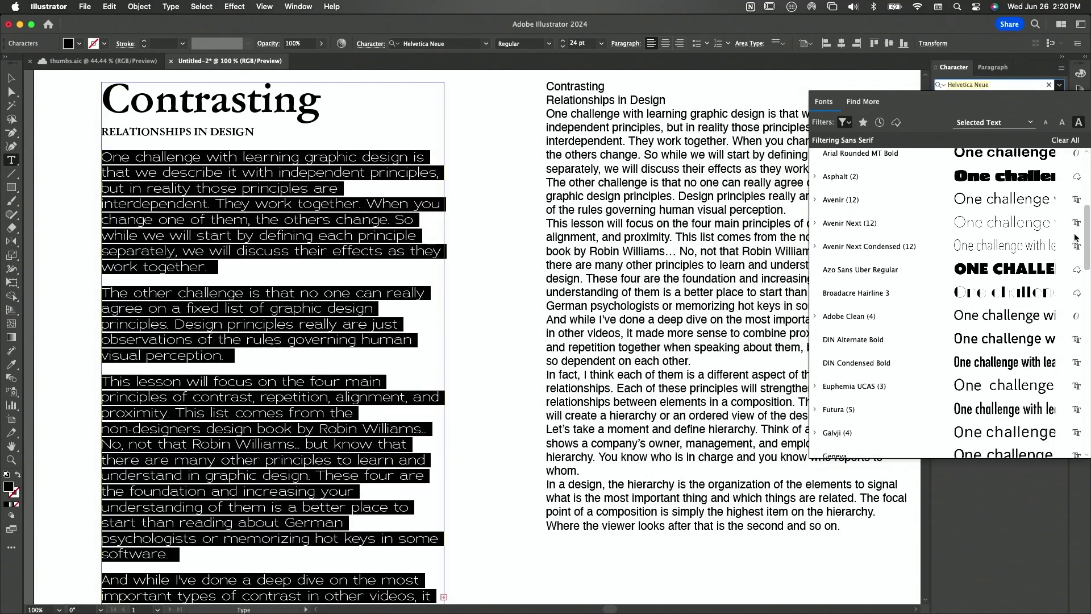
{"action": "scroll", "coordinate": [1071, 254], "scroll_direction": "down", "scroll_amount": 3}
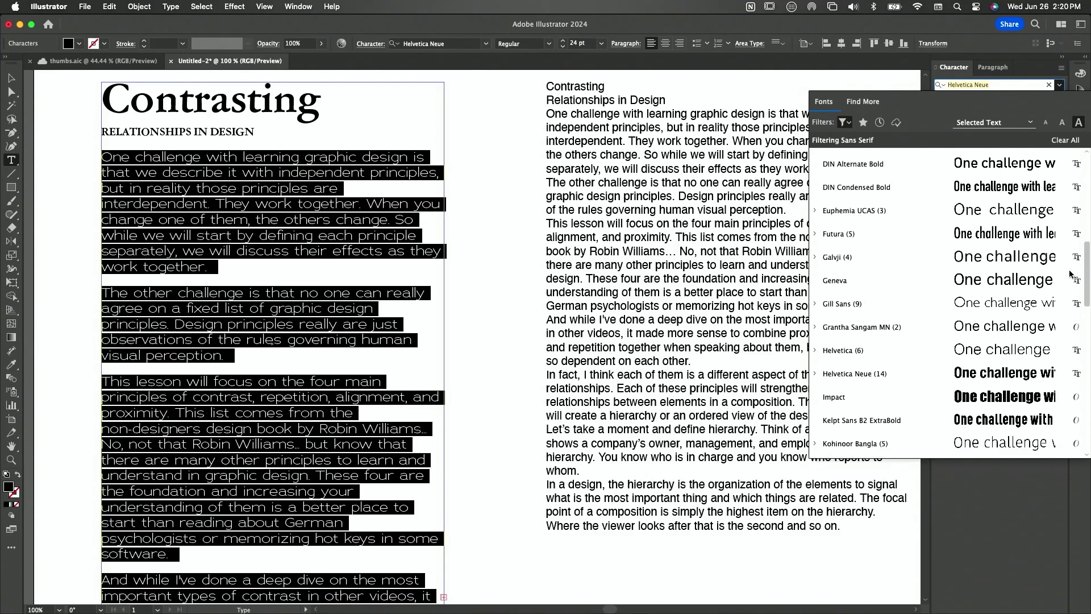
{"action": "scroll", "coordinate": [1071, 275], "scroll_direction": "down", "scroll_amount": 1}
{"action": "scroll", "coordinate": [1072, 273], "scroll_direction": "up", "scroll_amount": 2}
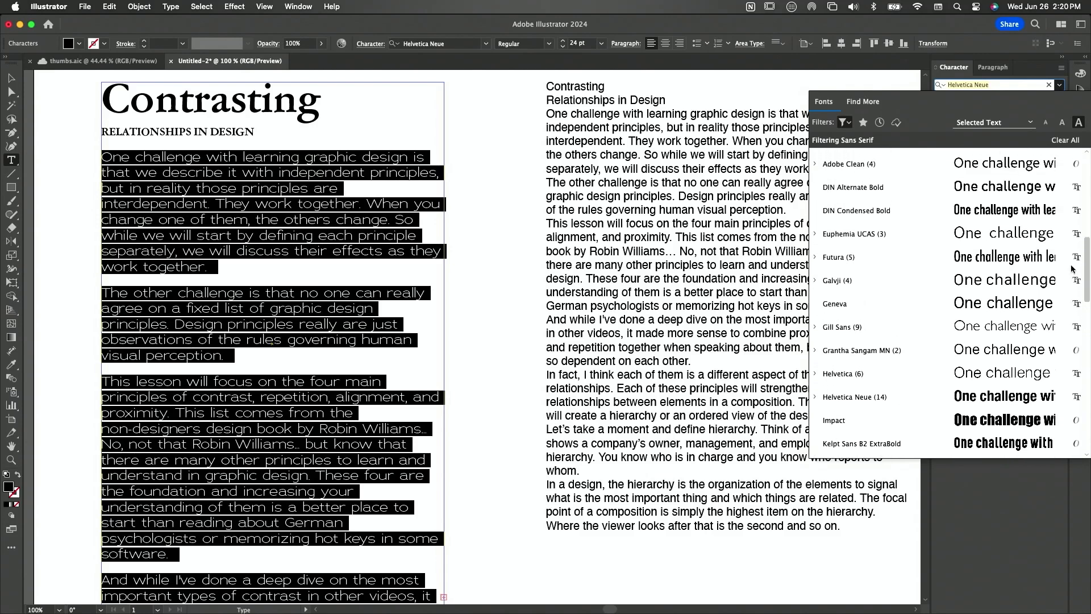
{"action": "scroll", "coordinate": [1072, 268], "scroll_direction": "up", "scroll_amount": 5}
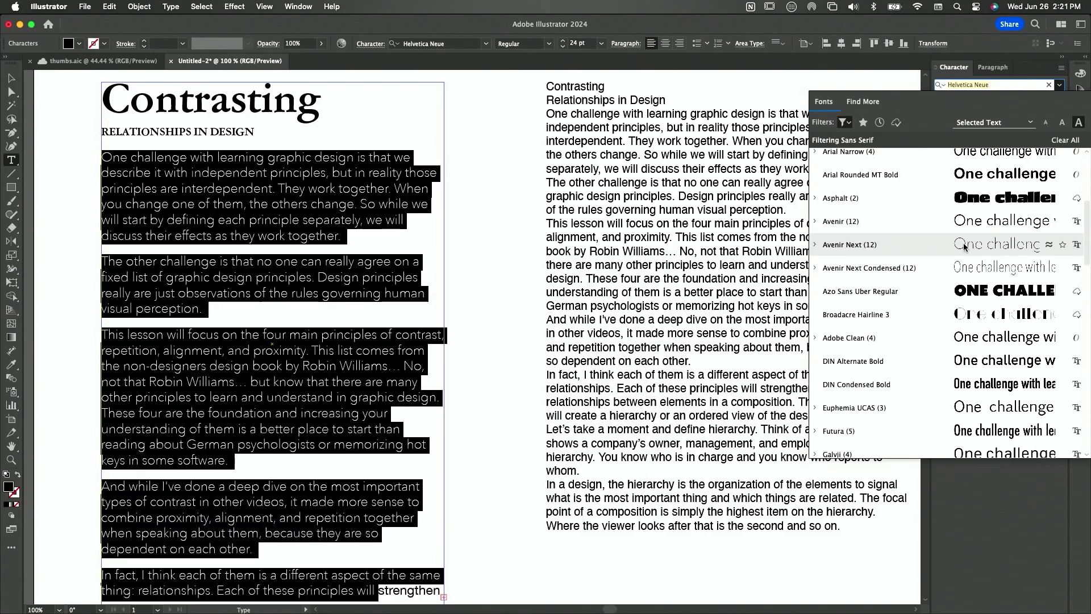
{"action": "left_click", "coordinate": [965, 245]}
{"action": "left_click", "coordinate": [1059, 100]}
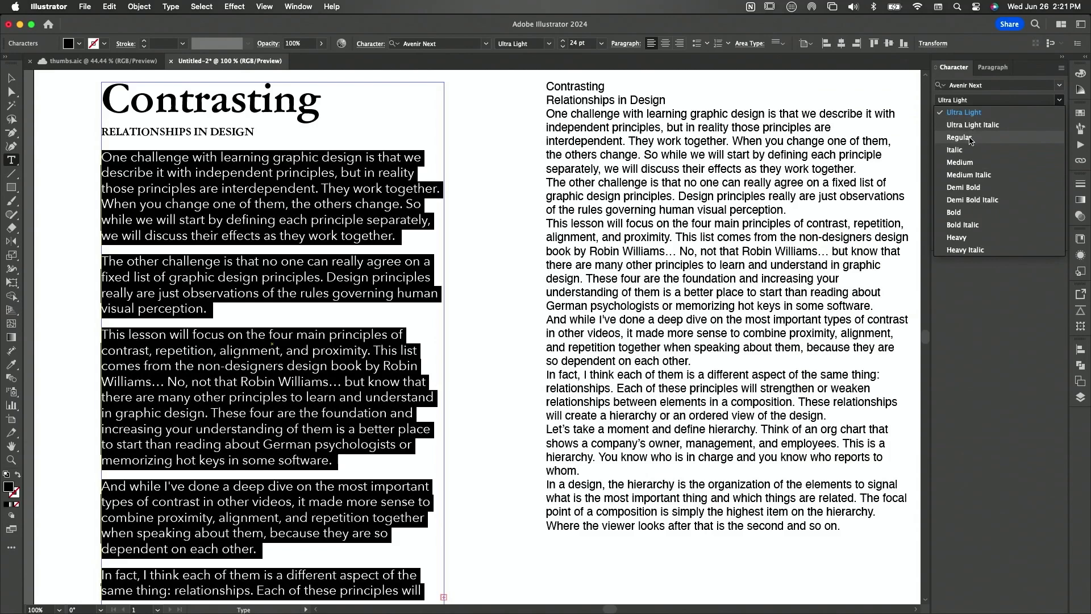
{"action": "left_click", "coordinate": [968, 141]}
{"action": "left_click", "coordinate": [424, 262]}
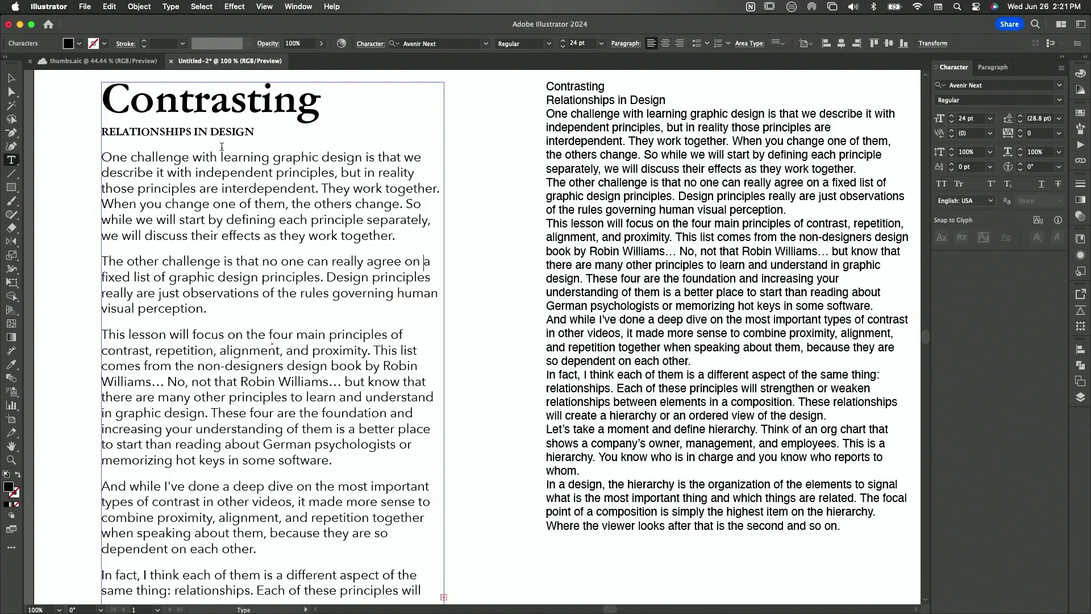
Search the fonts for "av" and apply Avenir Light to the heading "Contrasting"
{"action": "left_click_drag", "start_coordinate": [322, 105], "coordinate": [67, 116]}
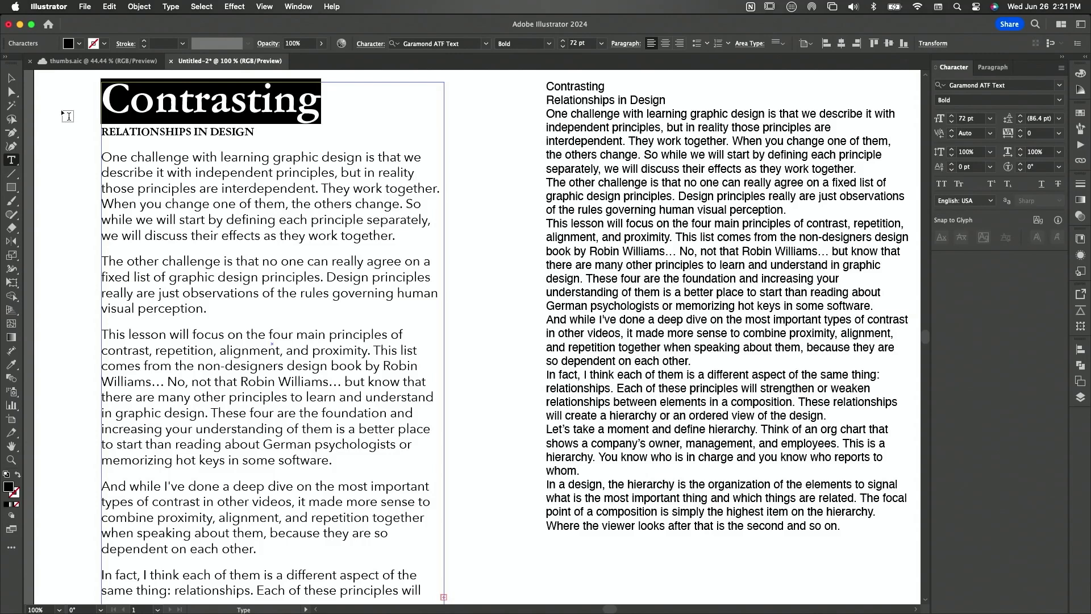
{"action": "left_click", "coordinate": [1051, 85]}
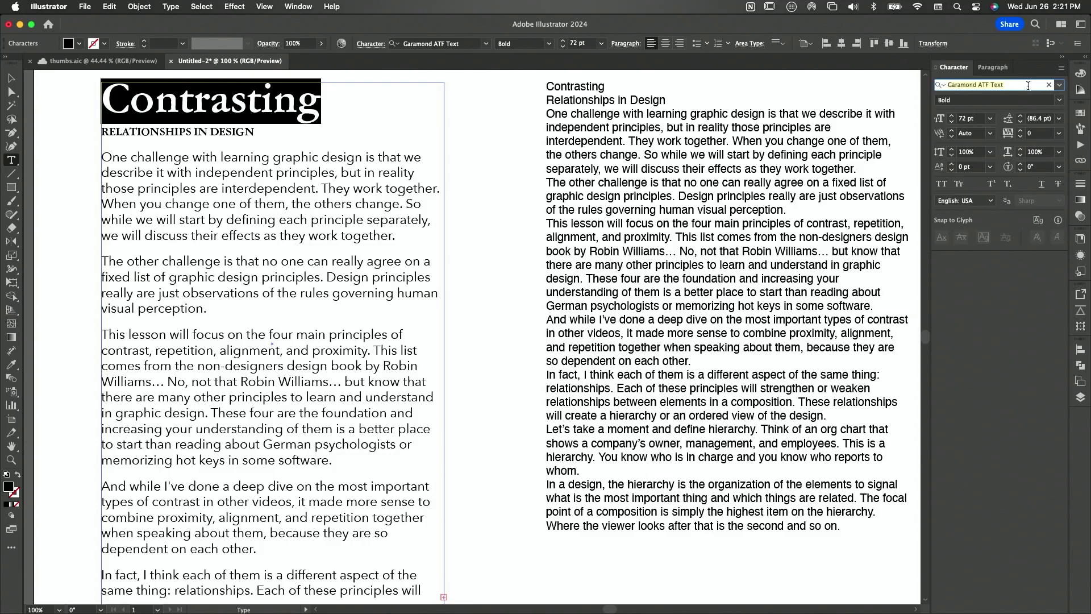
{"action": "type", "text": "av"}
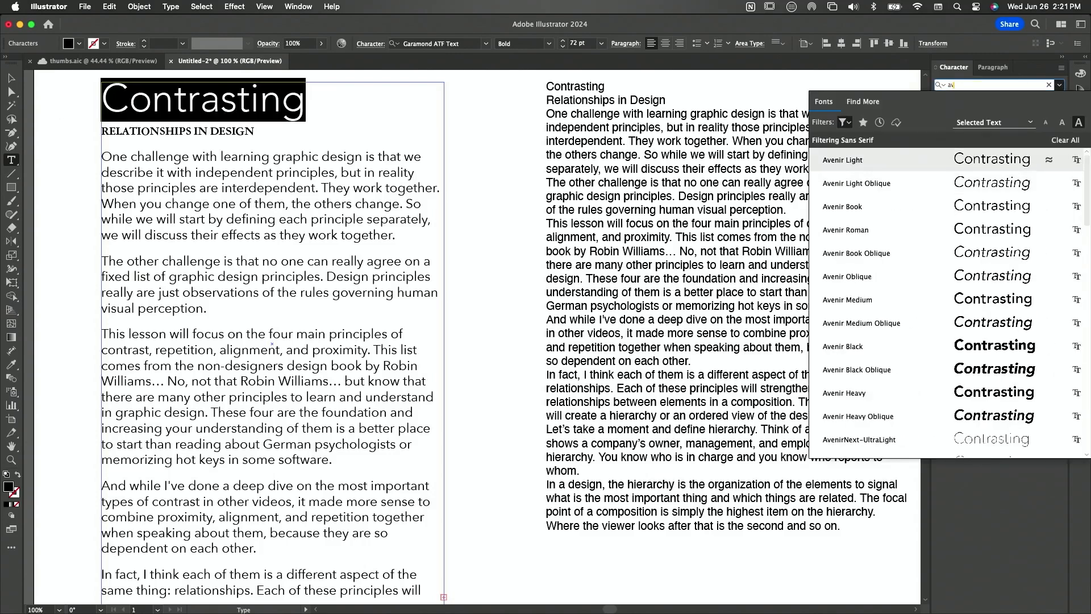
{"action": "left_click", "coordinate": [873, 161]}
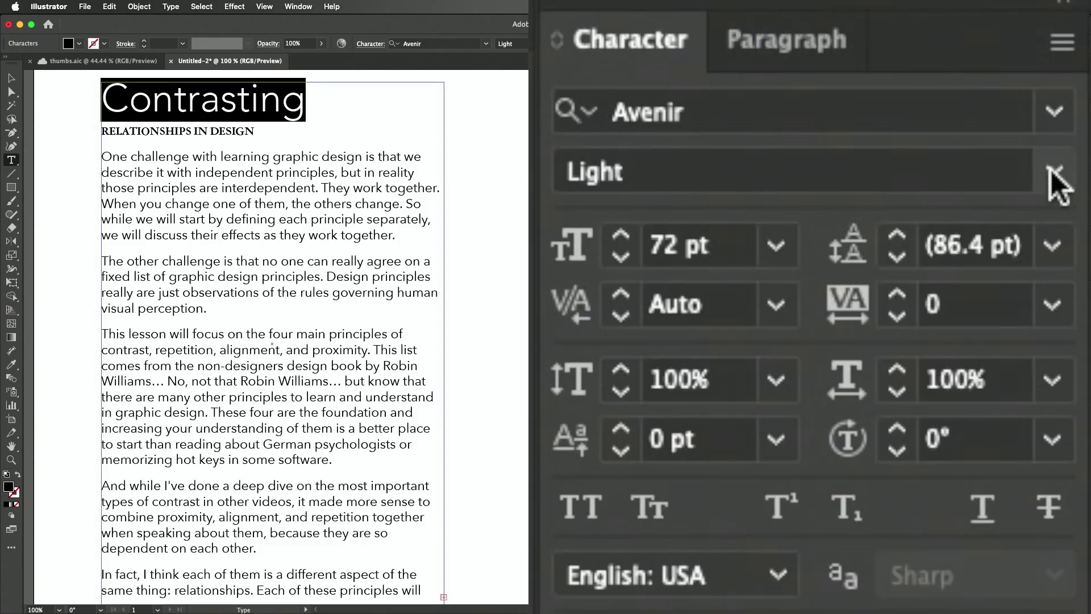
Try the Avenir Heavy style on the heading and switch it back to Light
{"action": "left_click", "coordinate": [1059, 100]}
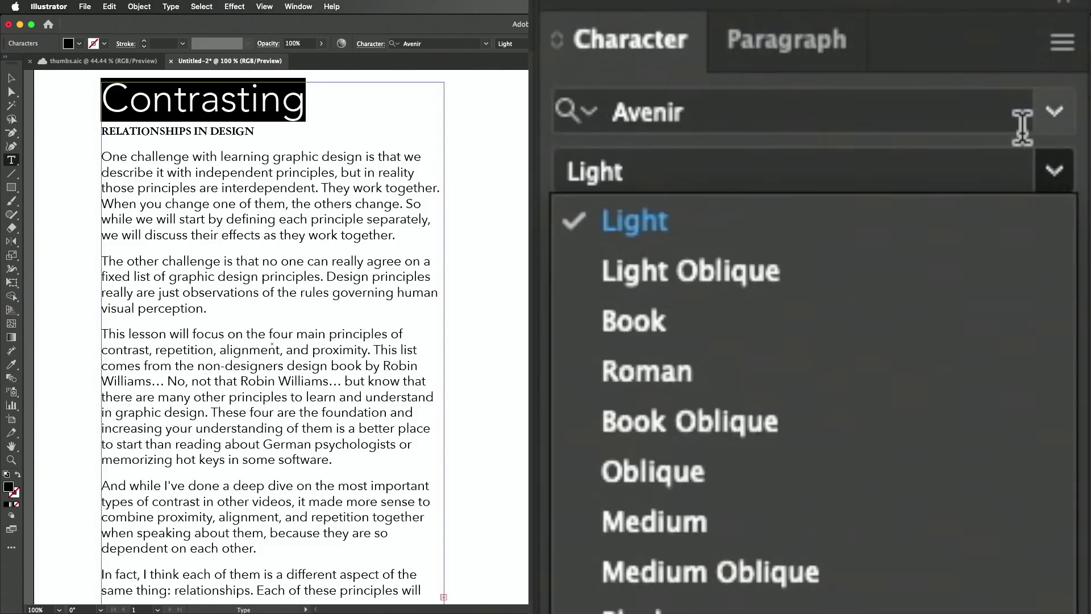
{"action": "left_click", "coordinate": [875, 611]}
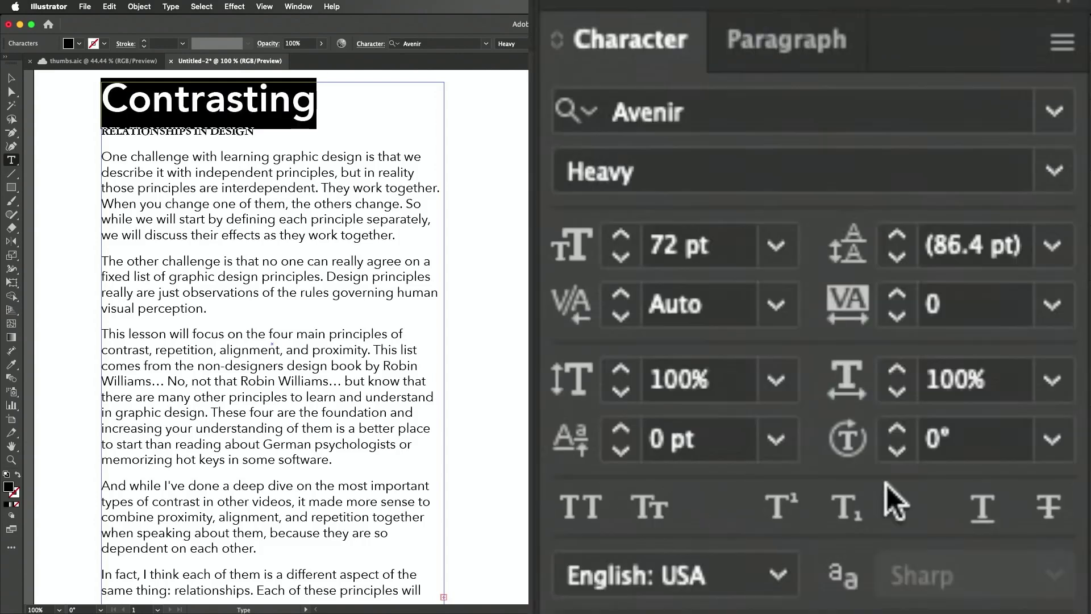
{"action": "left_click", "coordinate": [1053, 171]}
{"action": "left_click", "coordinate": [745, 223]}
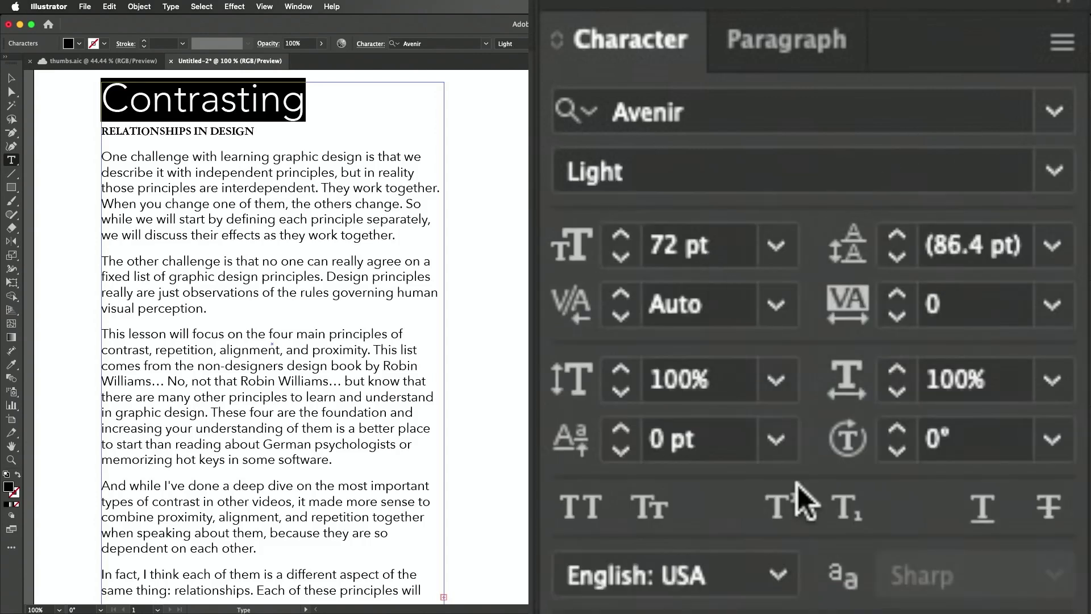
Compare All Caps and Small Caps on the heading "Contrasting", leaving it set in All Caps
{"action": "left_click", "coordinate": [576, 511]}
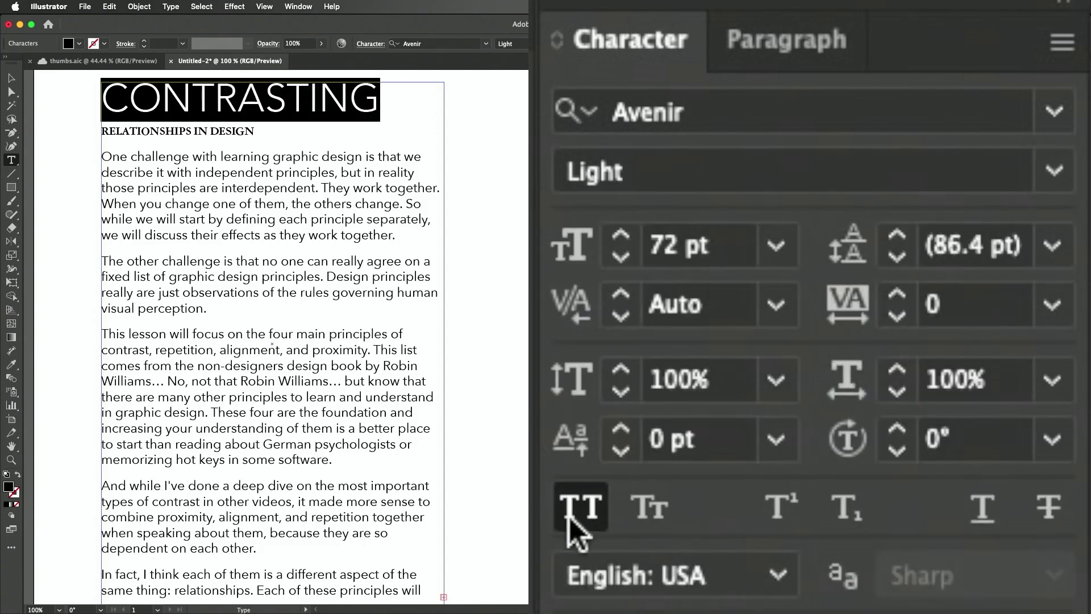
{"action": "left_click", "coordinate": [629, 506]}
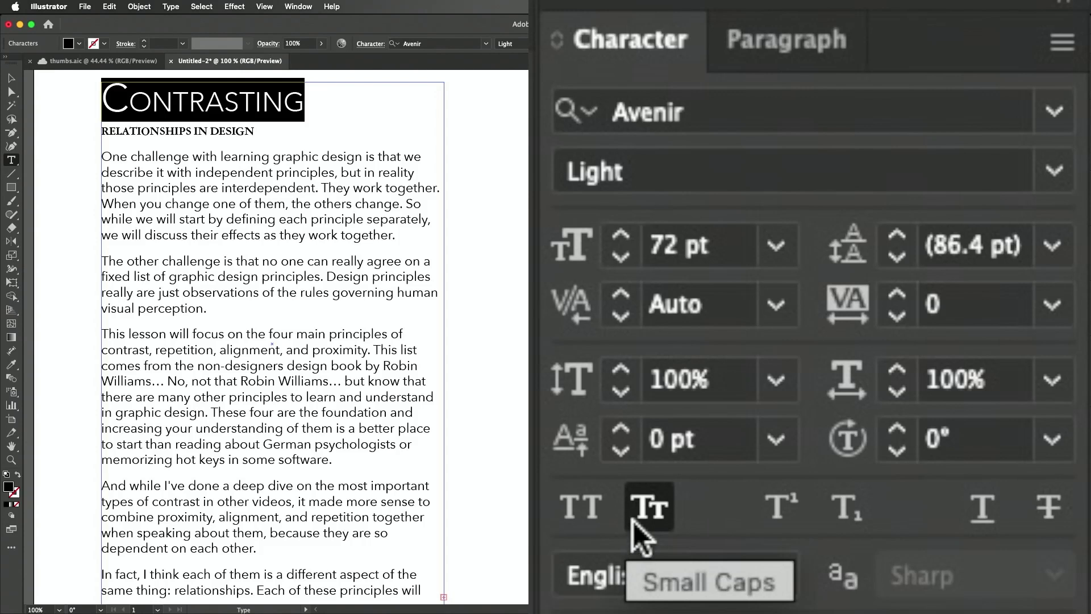
{"action": "left_click", "coordinate": [630, 513]}
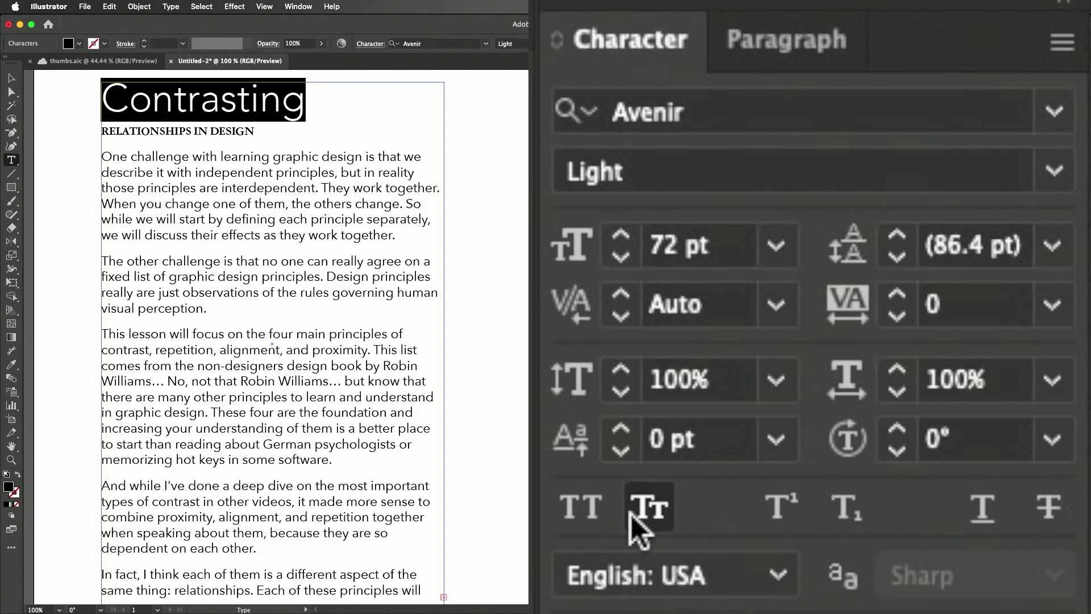
{"action": "left_click", "coordinate": [575, 523]}
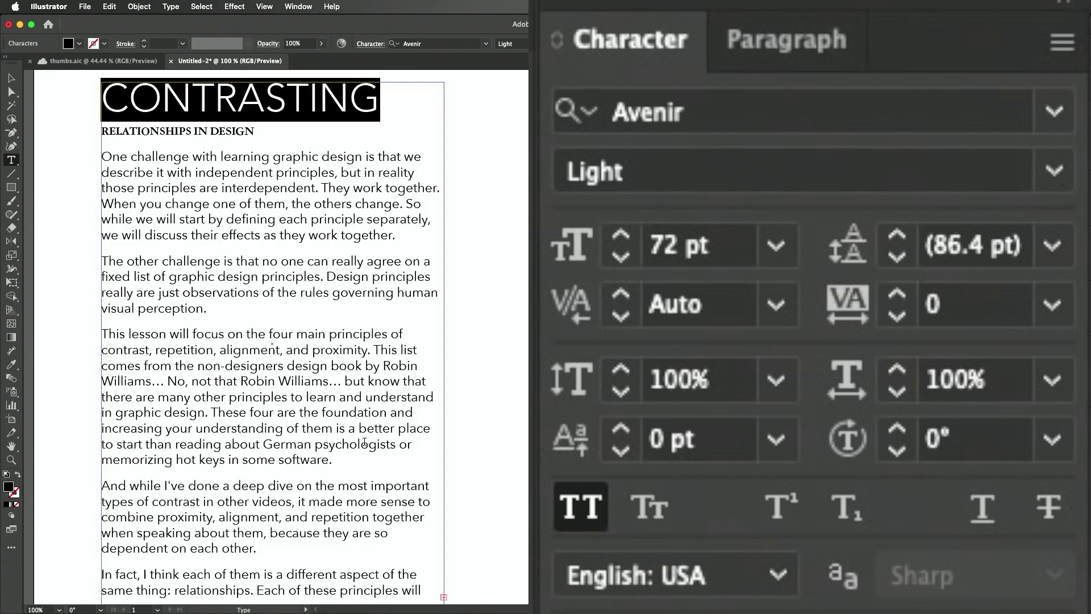
Search the fonts for "vene" and clear the Sans Serif filter from the font list
{"action": "left_click", "coordinate": [710, 110]}
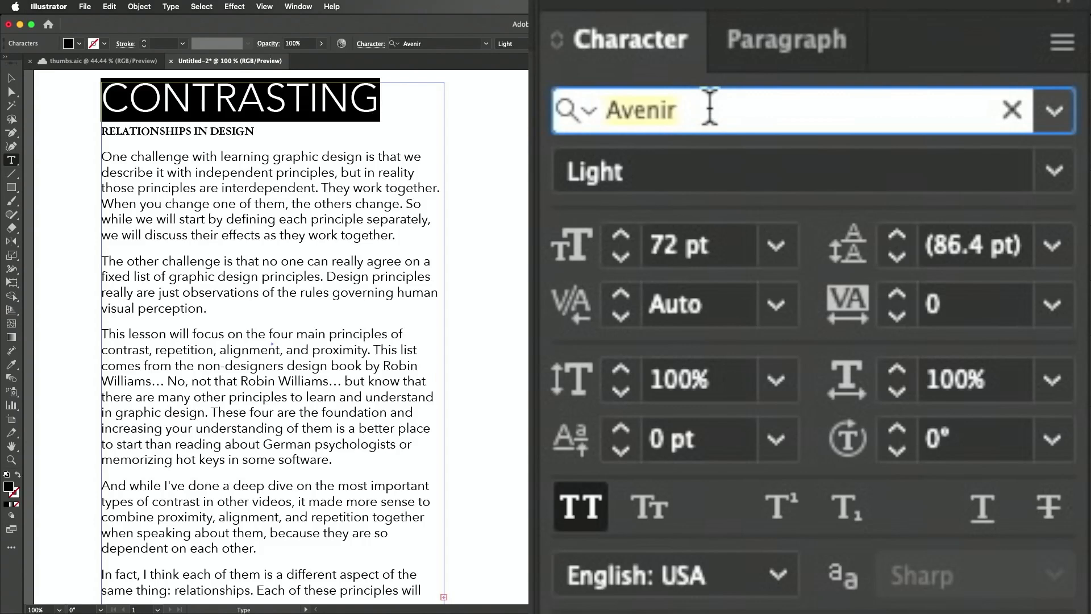
{"action": "type", "text": "ve"}
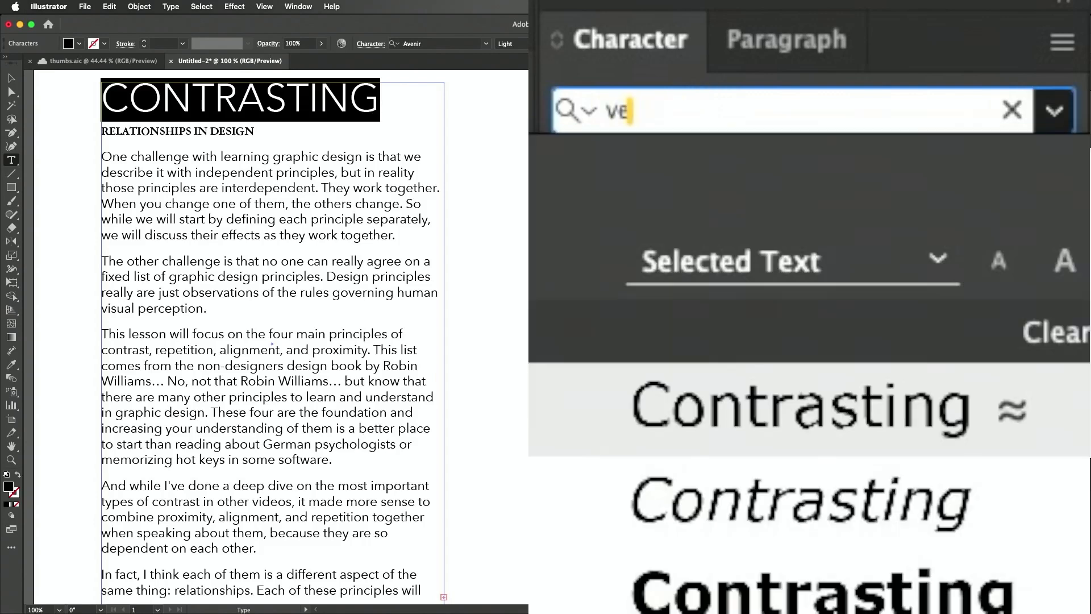
{"action": "type", "text": "ne"}
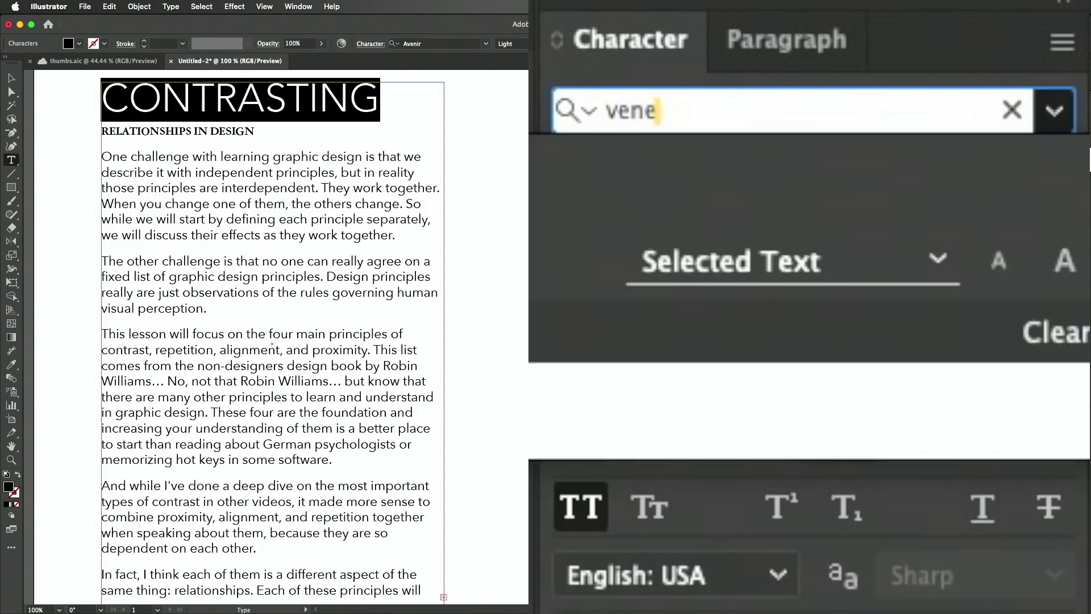
{"action": "key", "text": "Escape"}
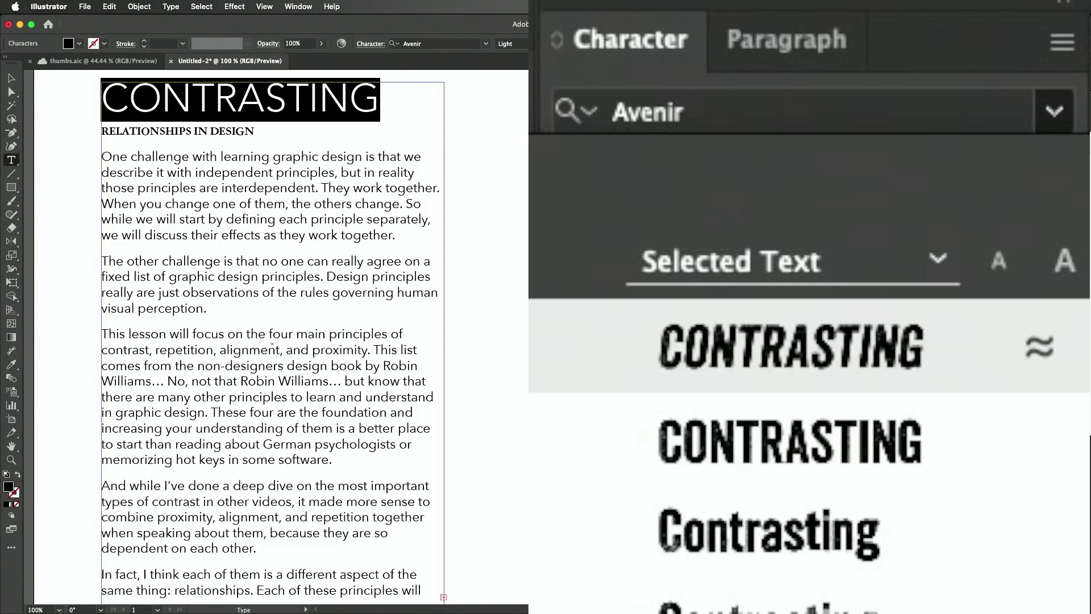
{"action": "left_click", "coordinate": [1052, 117]}
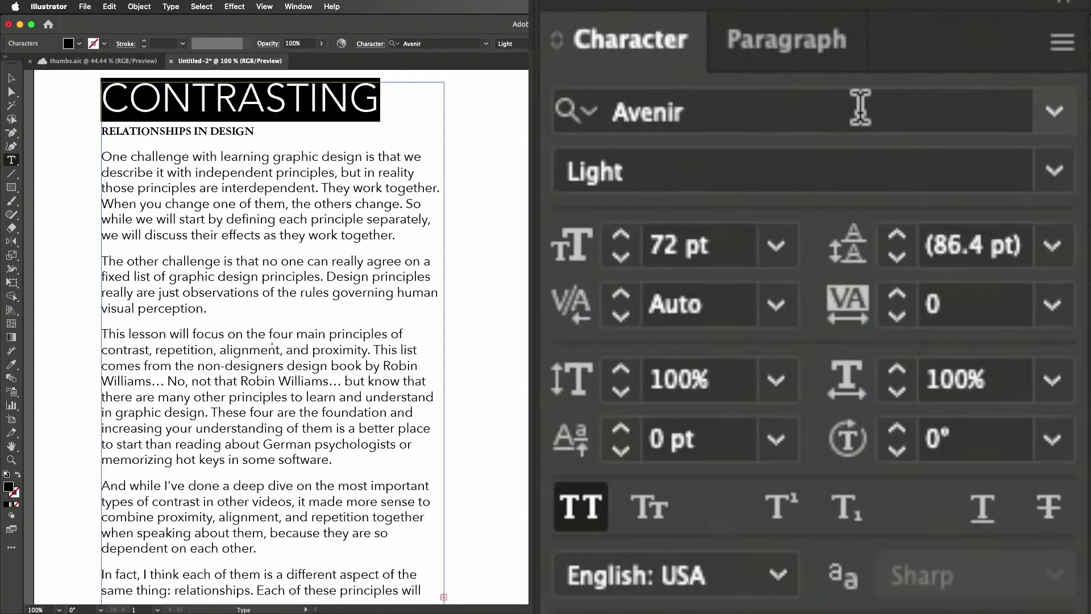
Search the fonts for "ve" and apply Veneer Regular to the heading
{"action": "left_click", "coordinate": [860, 106]}
{"action": "type", "text": "ve"}
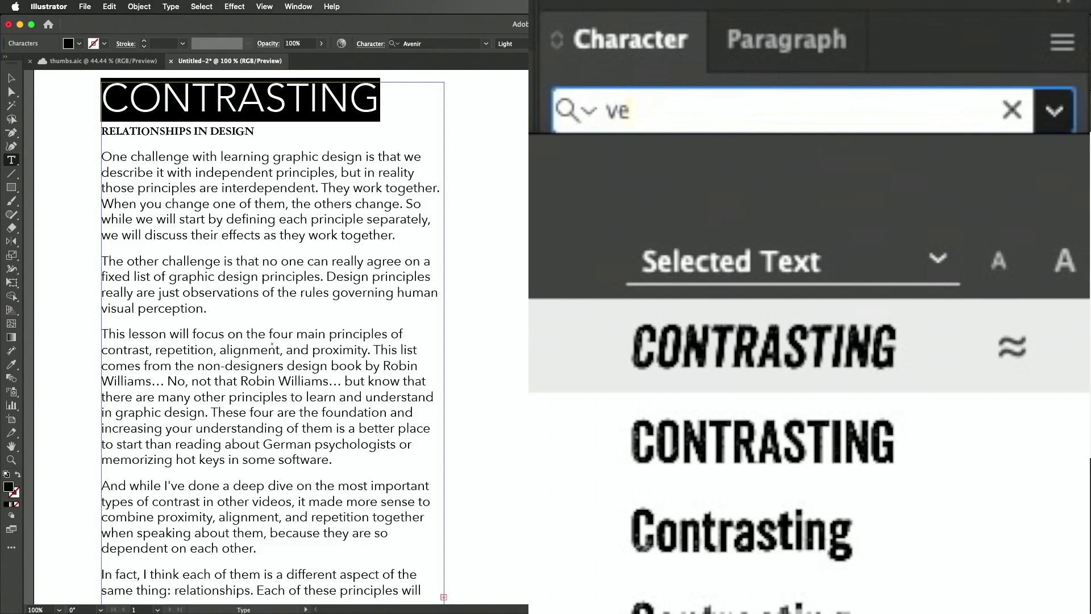
{"action": "key", "text": "Return"}
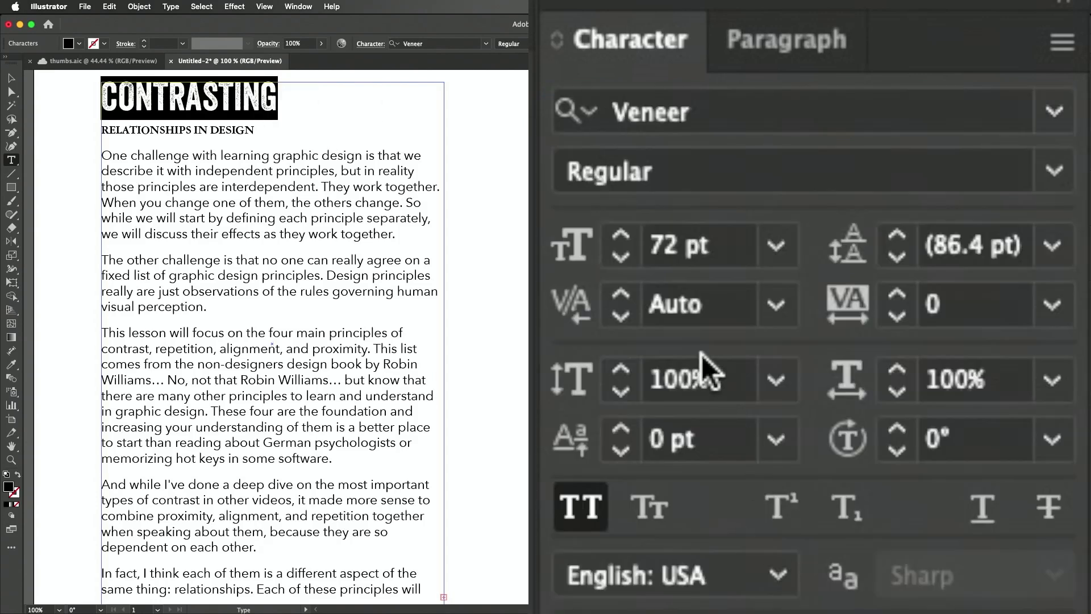
Enlarge the heading to a font size of 122 pt and set its tracking to 52
{"action": "left_click", "coordinate": [623, 235]}
{"action": "left_click_drag", "start_coordinate": [624, 233], "coordinate": [621, 257]}
{"action": "left_click", "coordinate": [621, 253]}
{"action": "left_click", "coordinate": [622, 256]}
{"action": "left_click", "coordinate": [622, 257]}
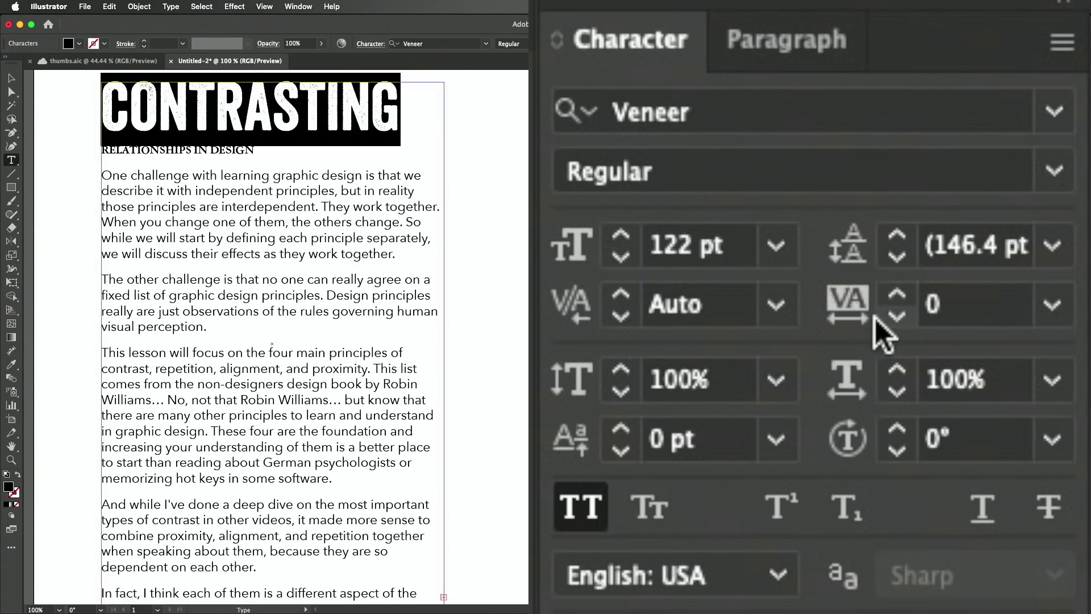
{"action": "left_click_drag", "start_coordinate": [896, 296], "coordinate": [896, 296]}
Apply Garamond ATF Text Regular to the subheading and all body text below the "Contrasting" heading
{"action": "left_click", "coordinate": [255, 150]}
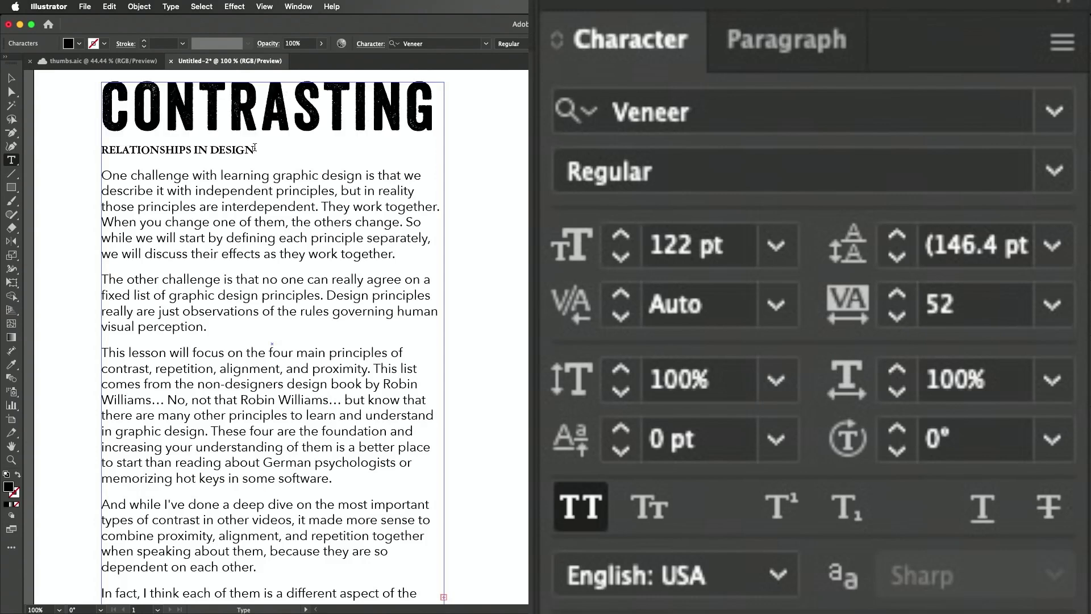
{"action": "left_click_drag", "start_coordinate": [108, 151], "coordinate": [138, 153]}
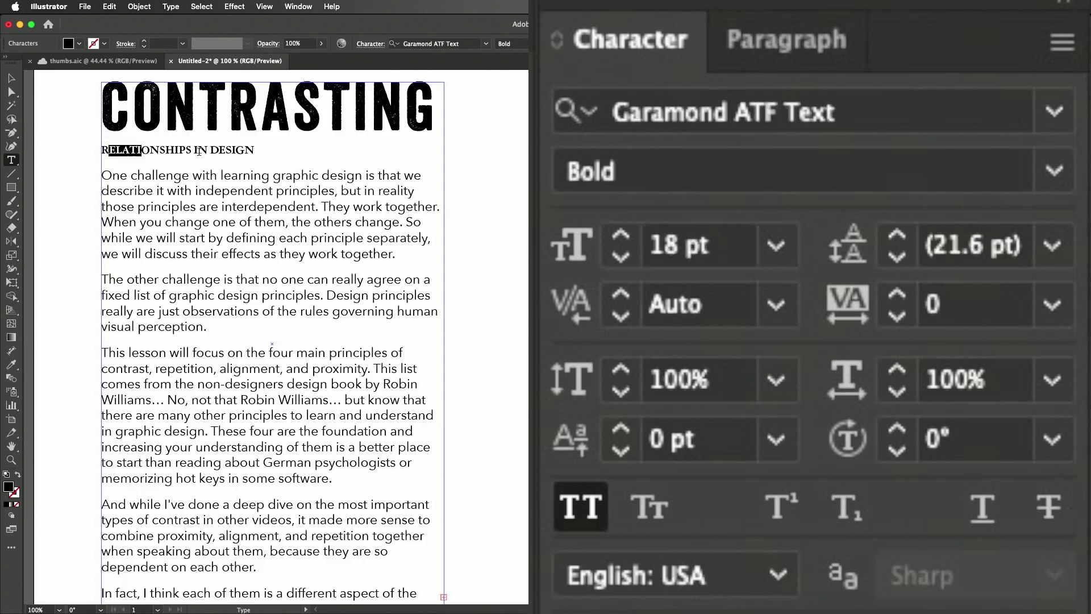
{"action": "left_click", "coordinate": [138, 177]}
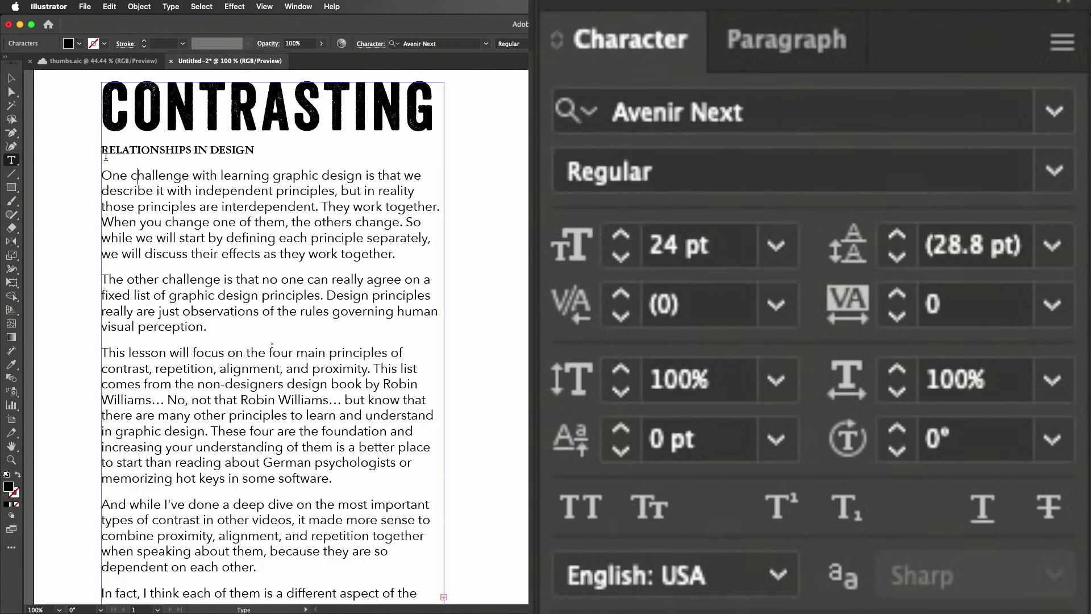
{"action": "left_click_drag", "start_coordinate": [102, 149], "coordinate": [500, 591]}
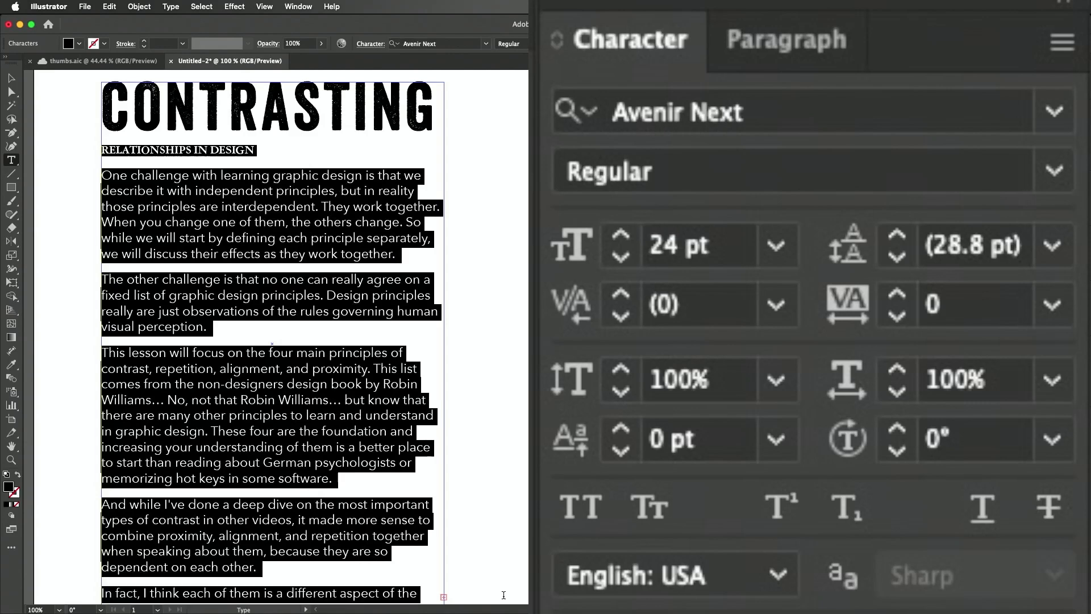
{"action": "left_click", "coordinate": [719, 109]}
{"action": "type", "text": "gara"}
{"action": "key", "text": "Return"}
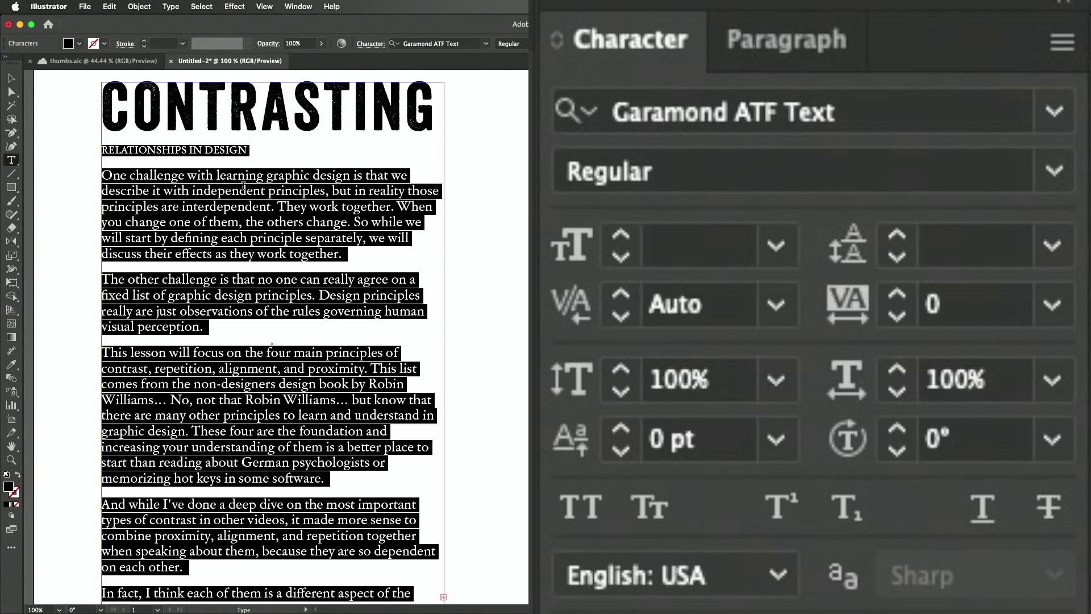
{"action": "left_click", "coordinate": [11, 78]}
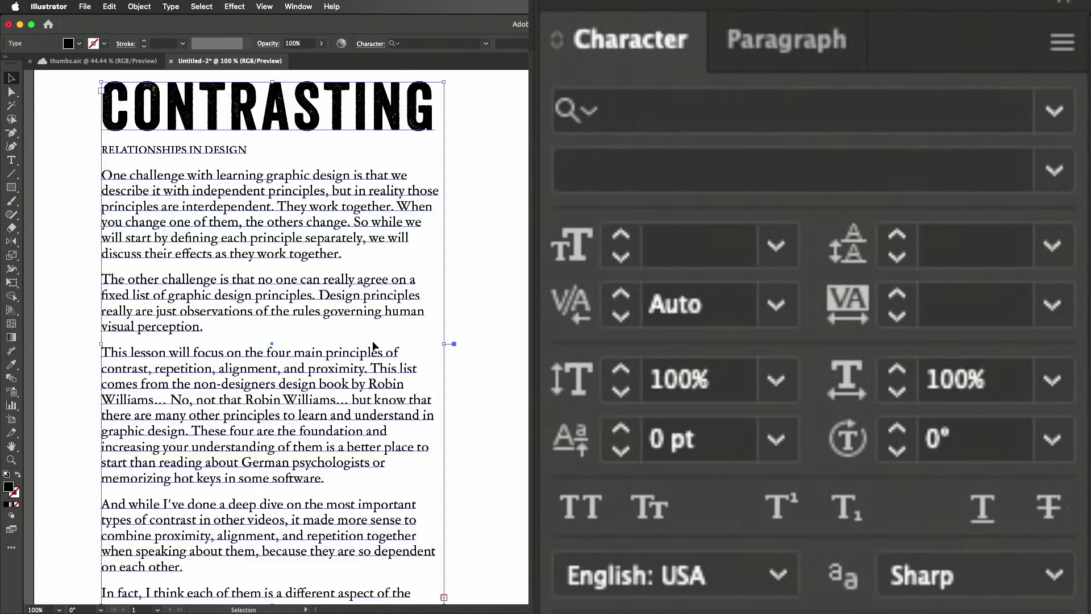
{"action": "double_click", "coordinate": [114, 154]}
{"action": "key", "text": "super+a"}
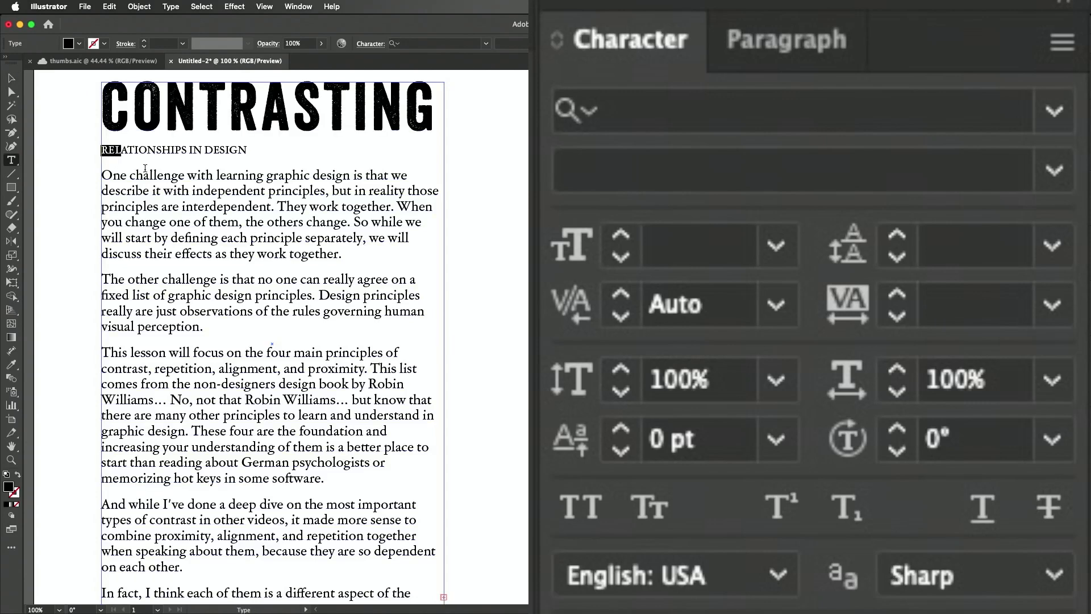
{"action": "left_click", "coordinate": [1055, 172]}
{"action": "left_click", "coordinate": [1059, 171]}
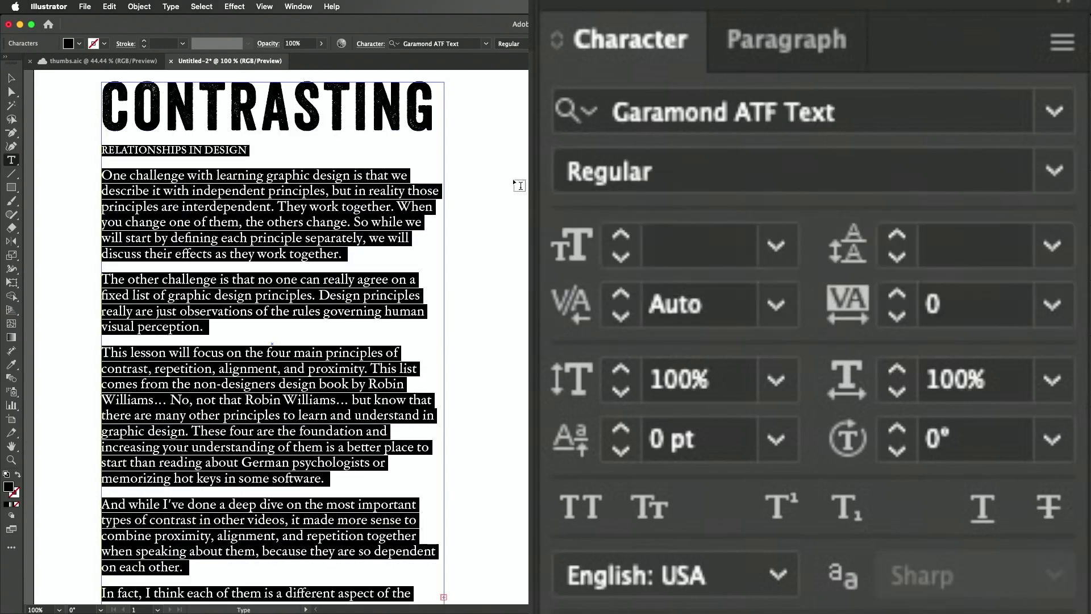
Set the subheading "Relationships in Design" to Bold at a font size of 35 pt
{"action": "left_click_drag", "start_coordinate": [254, 149], "coordinate": [87, 149]}
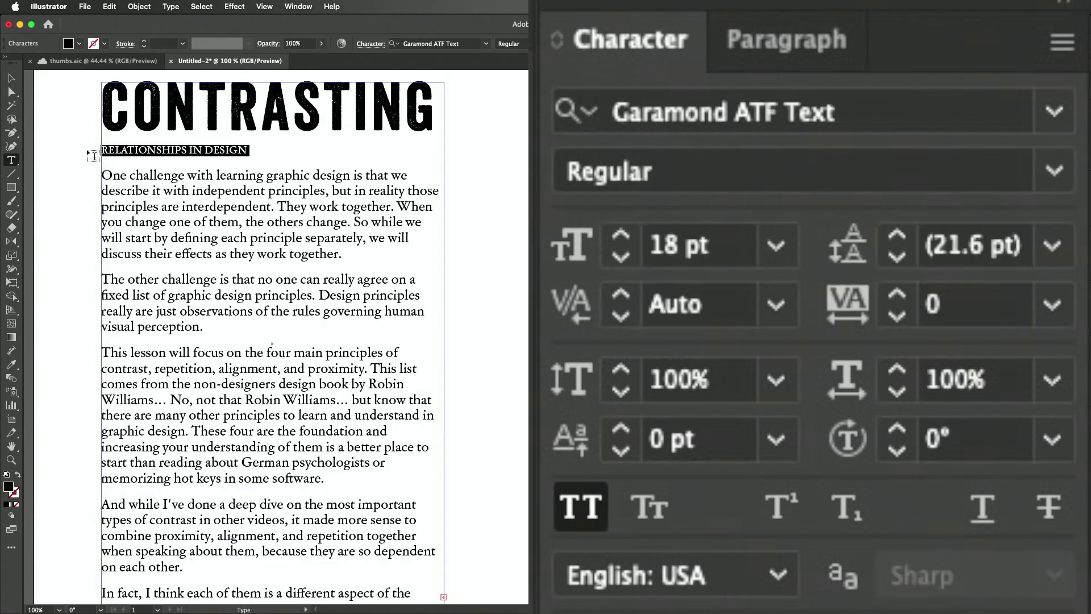
{"action": "left_click", "coordinate": [1055, 171]}
{"action": "left_click", "coordinate": [1058, 211]}
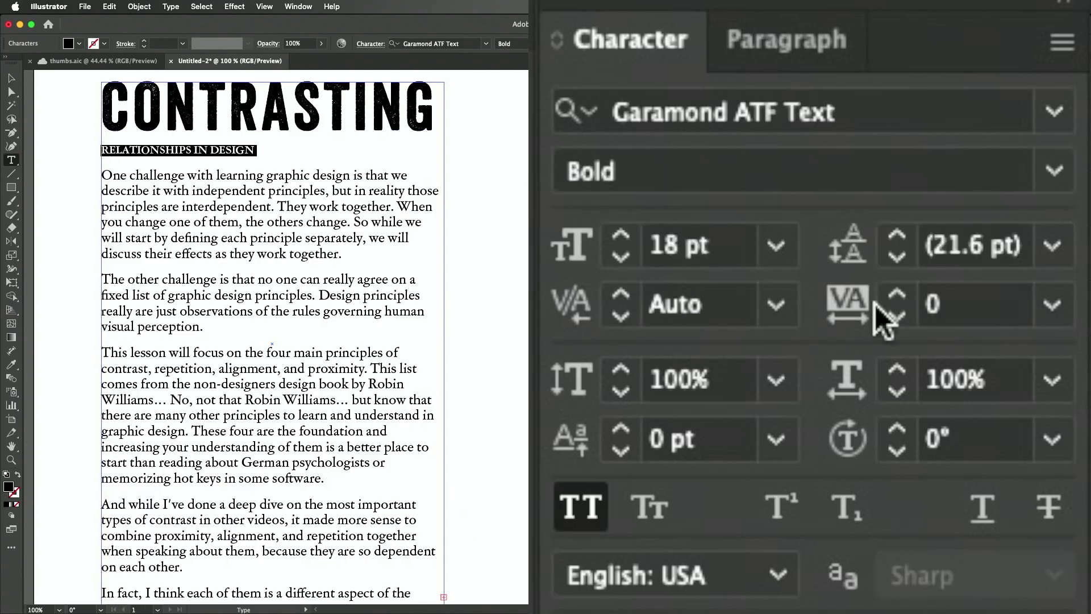
{"action": "left_click", "coordinate": [621, 238]}
{"action": "left_click", "coordinate": [621, 239]}
{"action": "left_click", "coordinate": [620, 255]}
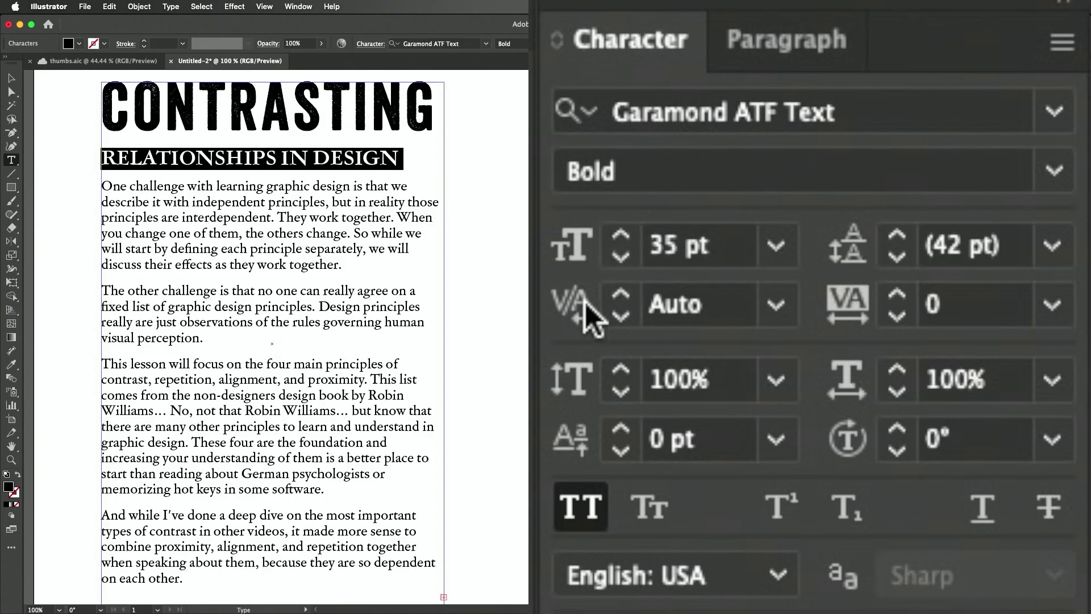
{"action": "key", "text": "Escape"}
{"action": "left_click", "coordinate": [486, 216]}
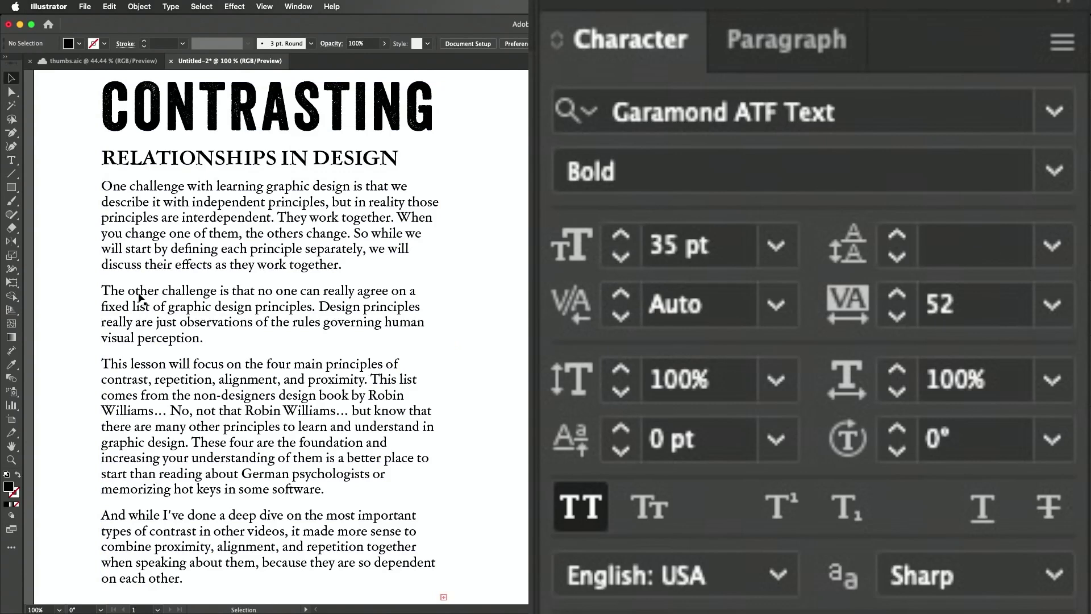
Make the paragraph starting "The other challenge" Bold at a font size of 31 pt
{"action": "key", "text": "t"}
{"action": "left_click_drag", "start_coordinate": [101, 289], "coordinate": [235, 339]}
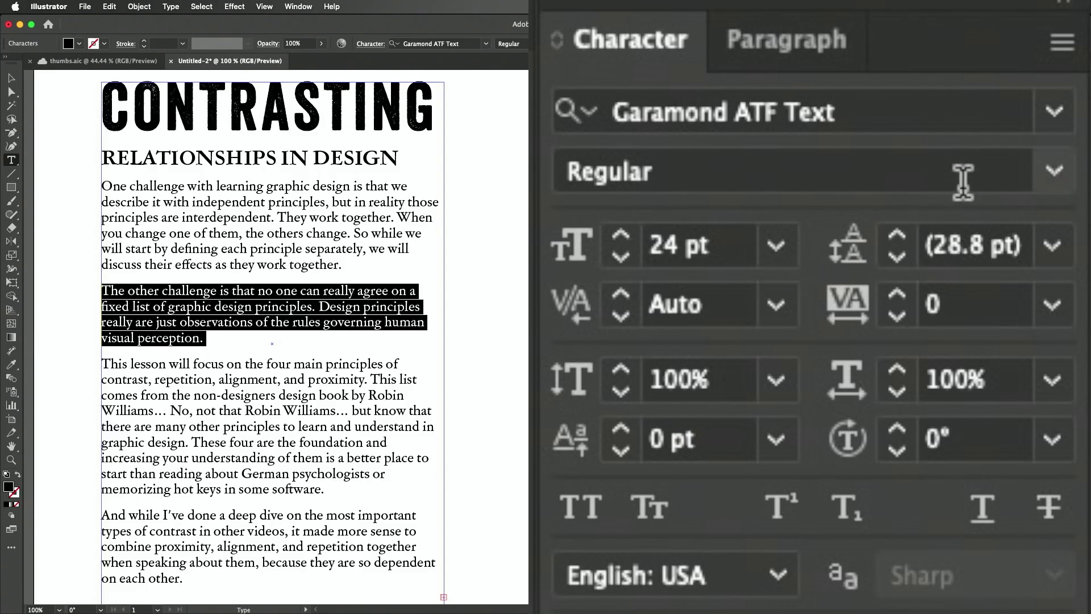
{"action": "left_click", "coordinate": [1035, 176]}
{"action": "left_click", "coordinate": [750, 265]}
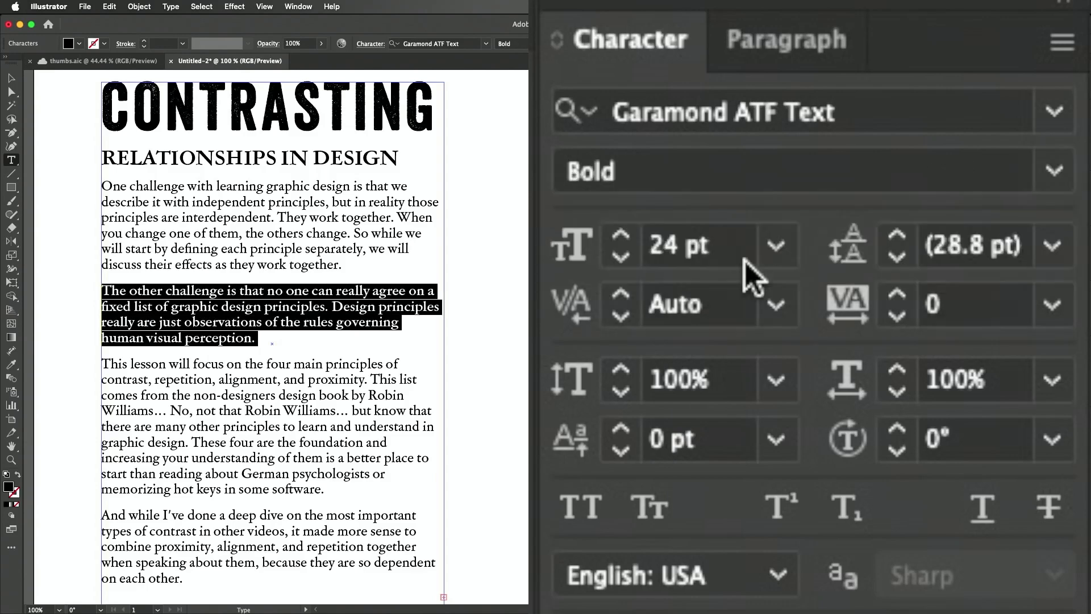
{"action": "left_click", "coordinate": [622, 239]}
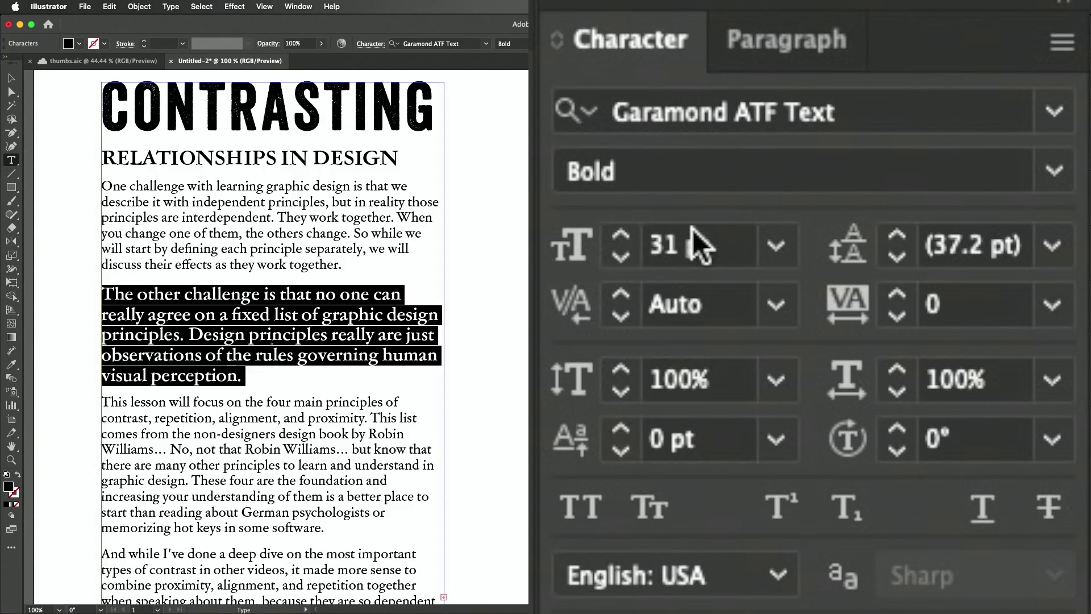
Try a 52 pt left indent on the bold paragraph, center its text, and reset the left indent to 0 pt
{"action": "left_click", "coordinate": [804, 42]}
{"action": "left_click", "coordinate": [618, 274]}
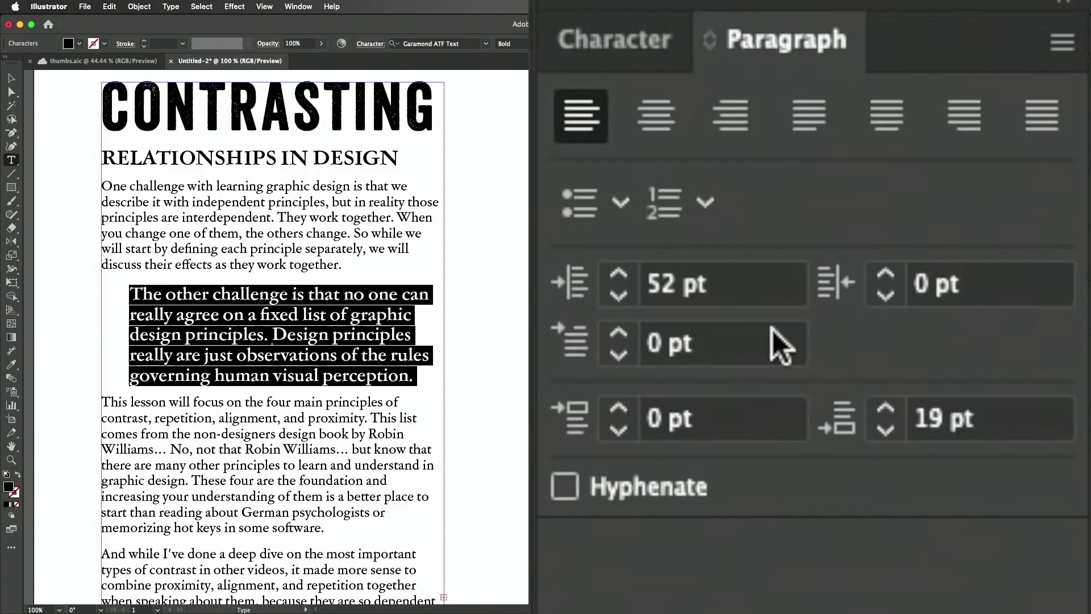
{"action": "left_click", "coordinate": [665, 121]}
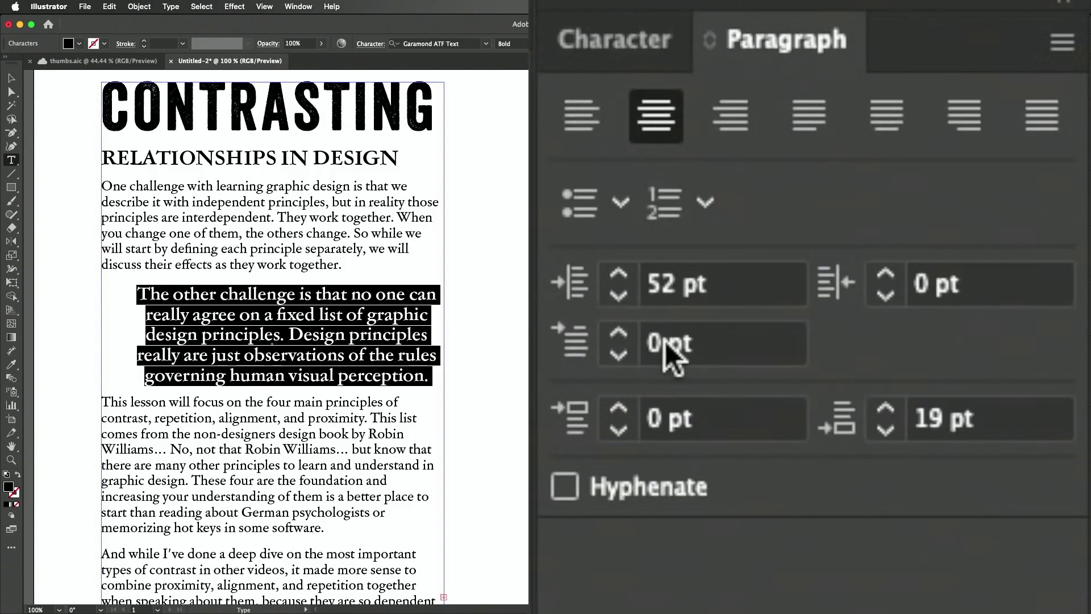
{"action": "left_click", "coordinate": [604, 291]}
{"action": "type", "text": "0"}
{"action": "key", "text": "Return"}
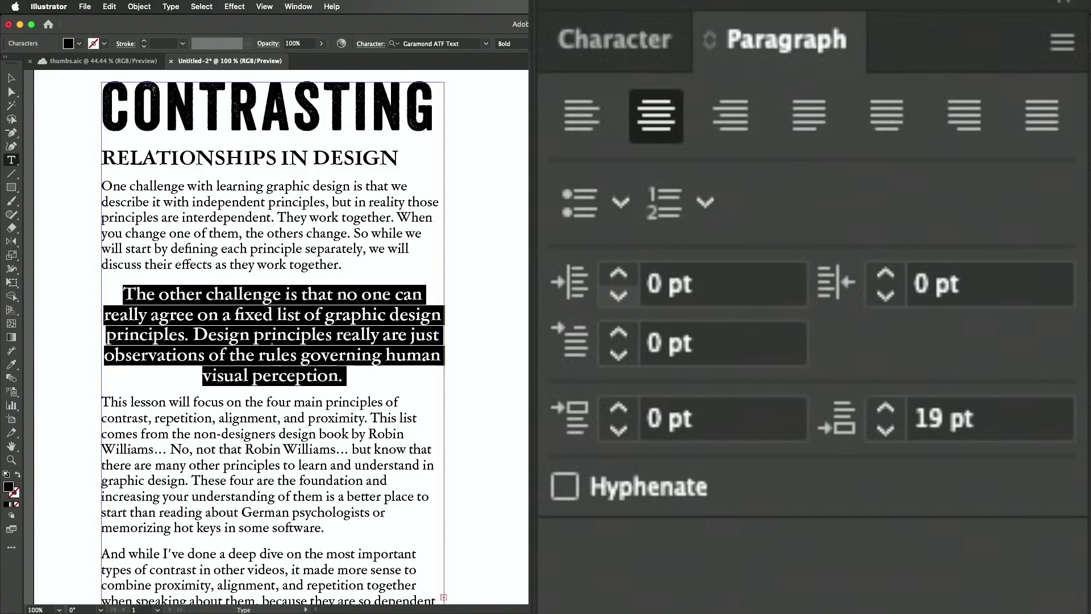
Set both the left and right indents of the centered paragraph to 47 pt
{"action": "left_click", "coordinate": [620, 274]}
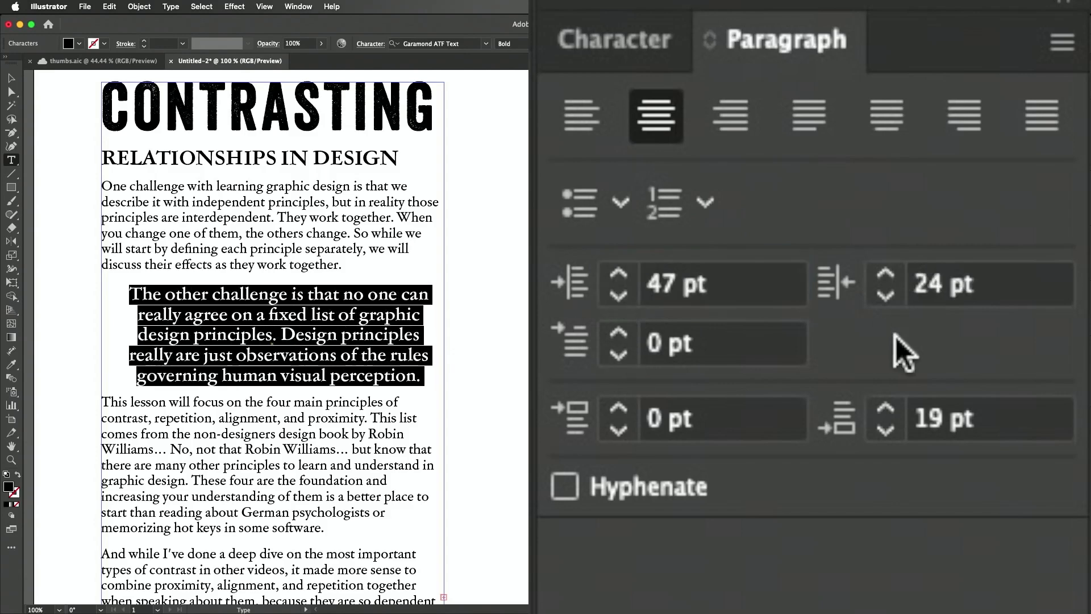
{"action": "double_click", "coordinate": [921, 284]}
{"action": "type", "text": "47"}
{"action": "key", "text": "Return"}
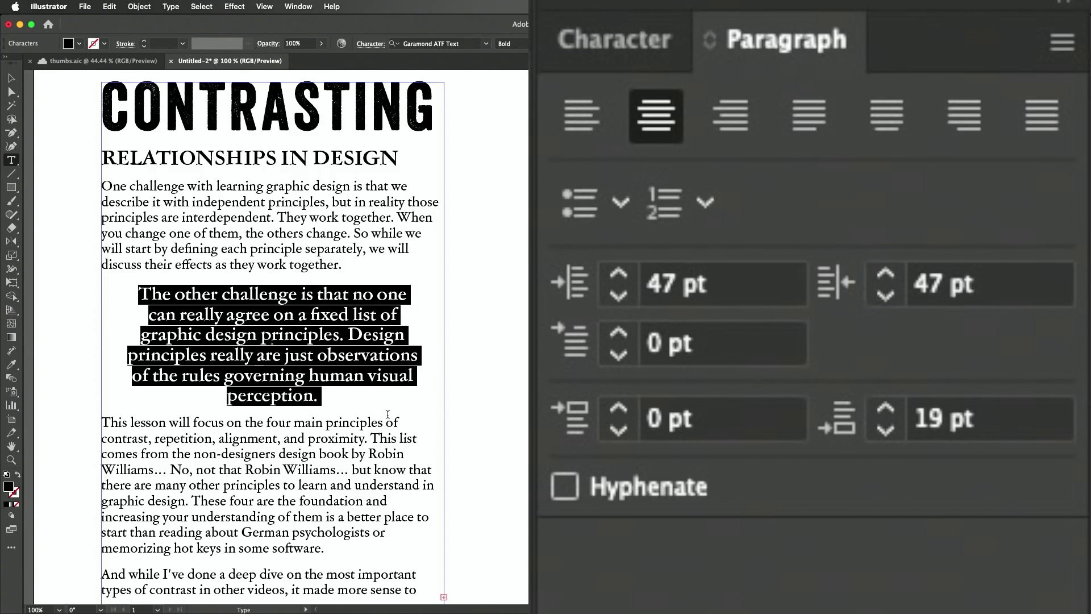
{"action": "left_click", "coordinate": [354, 400]}
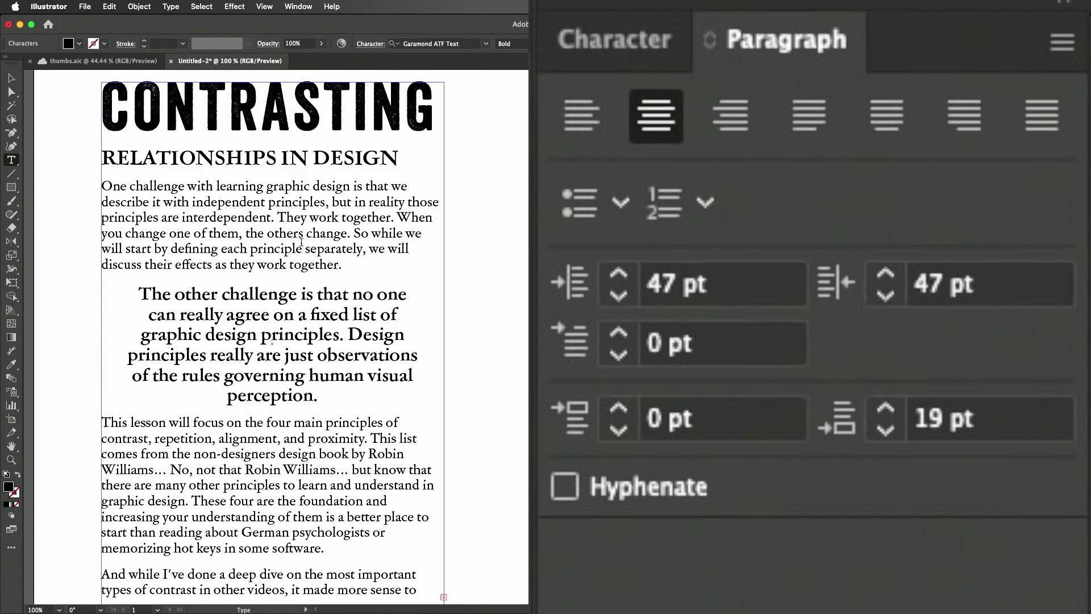
Reduce the font size of the centered paragraph to 28 pt
{"action": "left_click_drag", "start_coordinate": [321, 395], "coordinate": [137, 286]}
{"action": "left_click", "coordinate": [636, 53]}
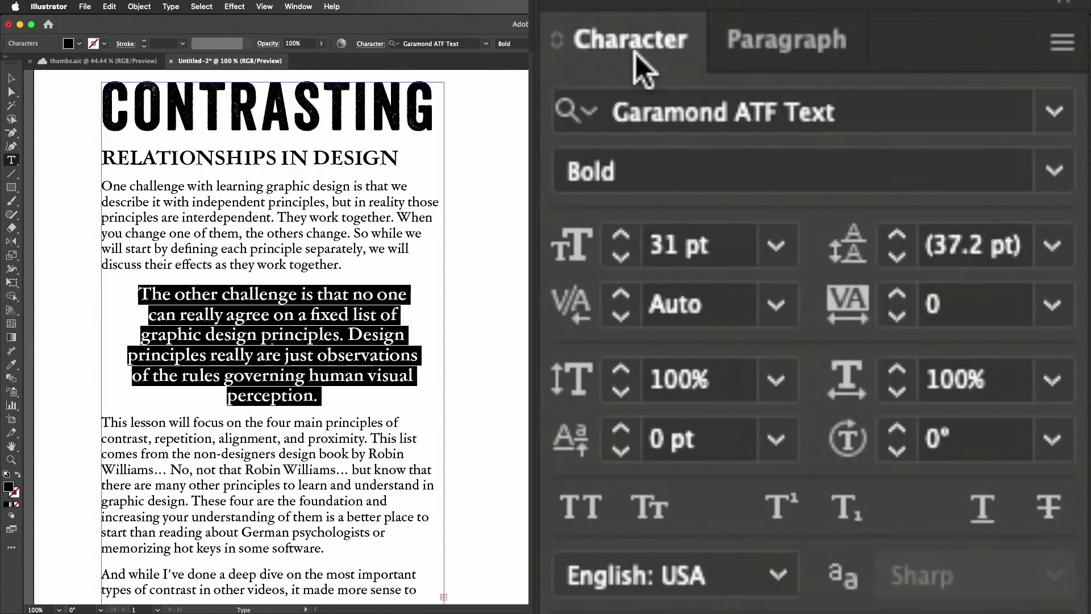
{"action": "left_click", "coordinate": [628, 259]}
{"action": "left_click", "coordinate": [628, 258]}
{"action": "left_click", "coordinate": [628, 258]}
{"action": "left_click", "coordinate": [628, 258]}
{"action": "left_click", "coordinate": [629, 258]}
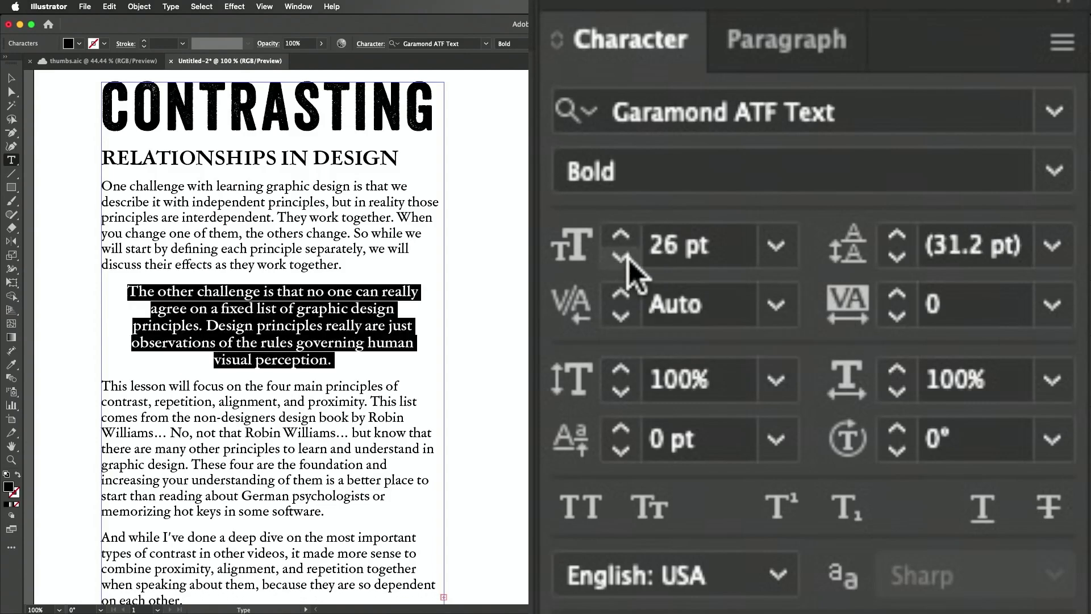
{"action": "left_click", "coordinate": [621, 236]}
{"action": "left_click", "coordinate": [622, 237]}
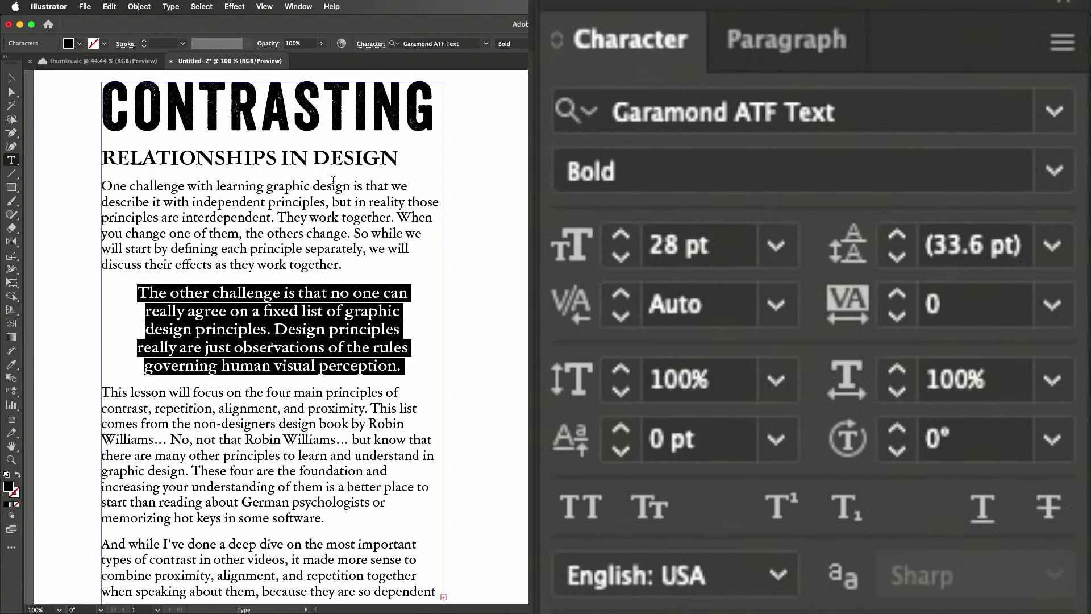
{"action": "left_click", "coordinate": [423, 357]}
Select the whole text frame, then open the Character Styles panel and dock it with its Paragraph Styles beside the Character and Paragraph panels
{"action": "left_click", "coordinate": [13, 79]}
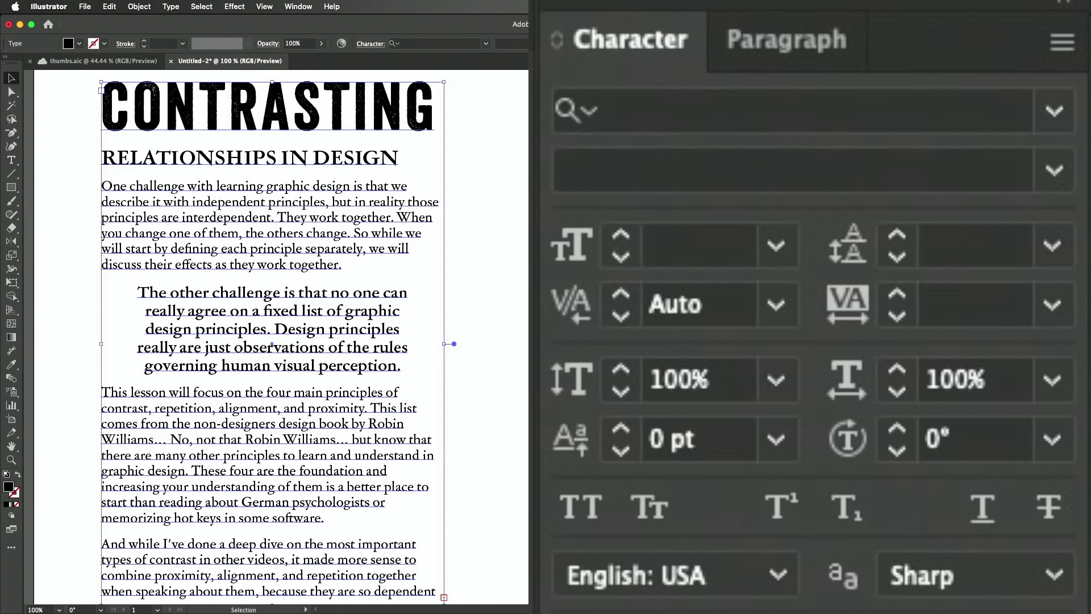
{"action": "left_click", "coordinate": [298, 7]}
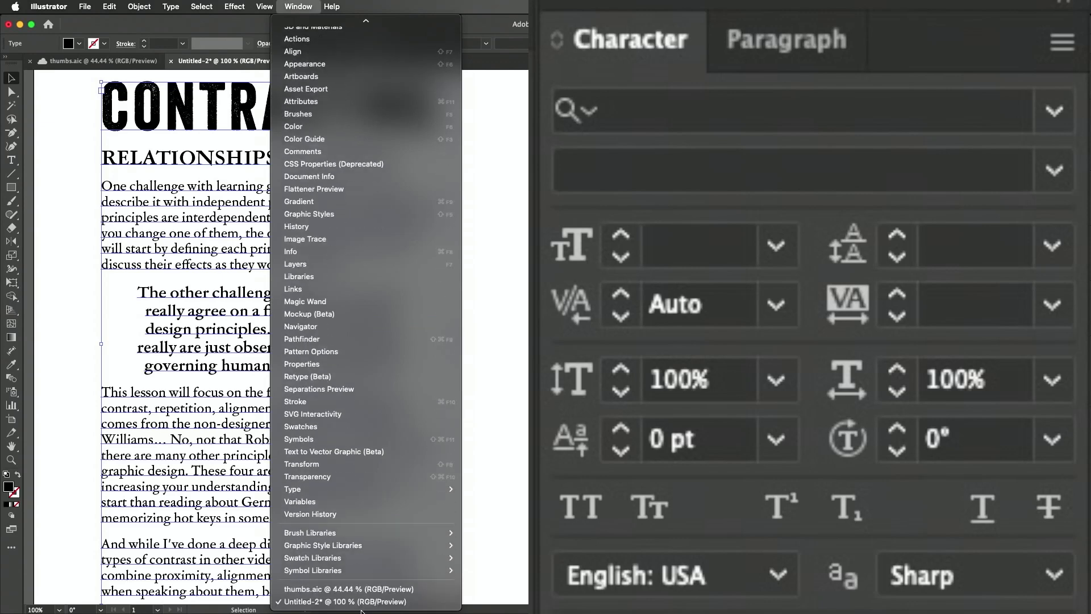
{"action": "mouse_move", "coordinate": [367, 491]}
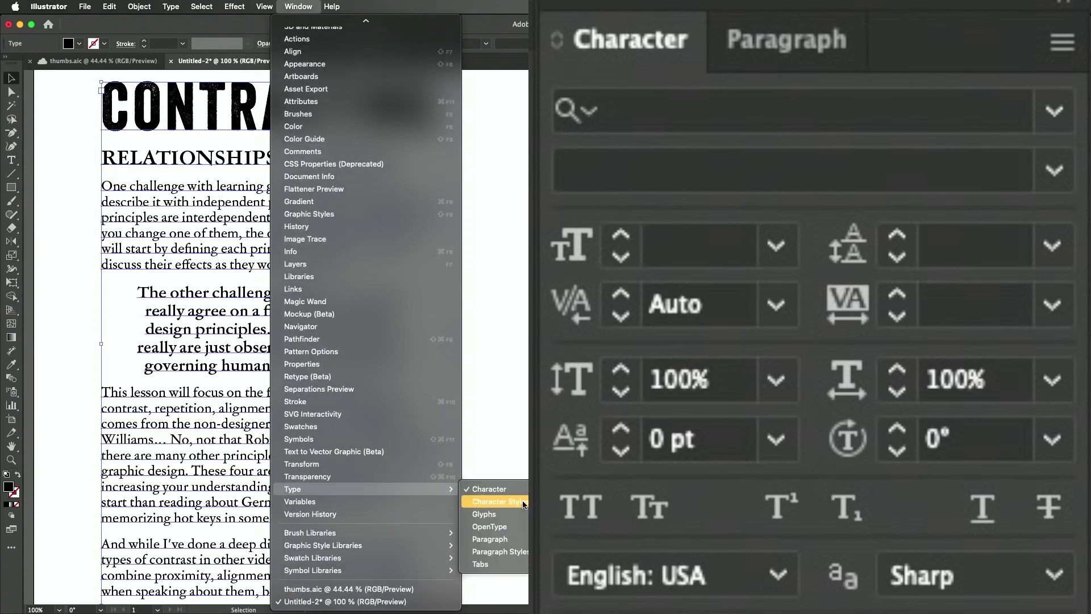
{"action": "left_click", "coordinate": [498, 502]}
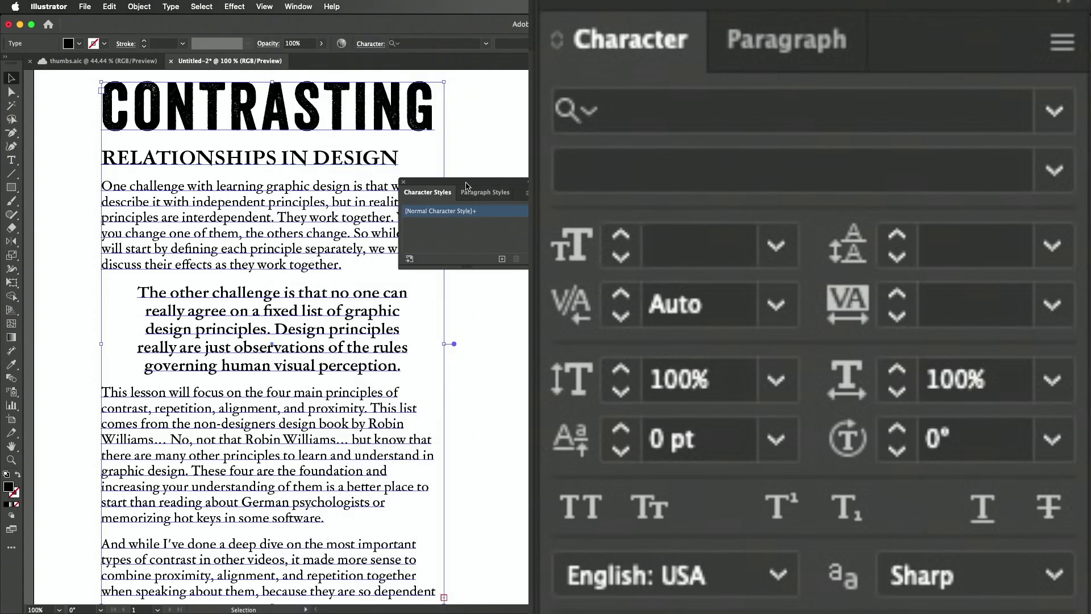
{"action": "left_click_drag", "start_coordinate": [466, 186], "coordinate": [797, 49]}
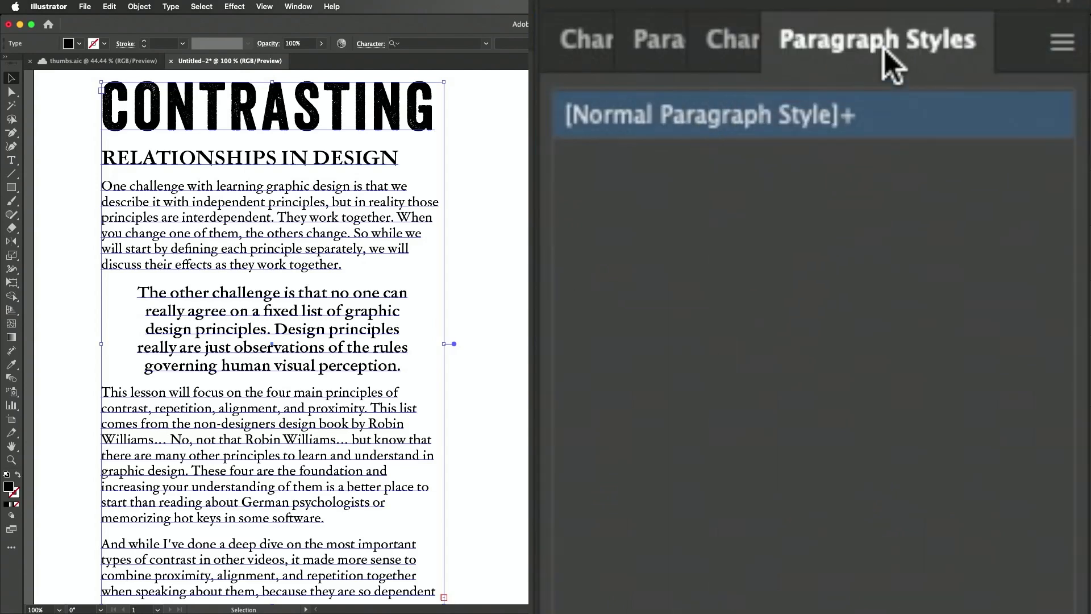
{"action": "left_click", "coordinate": [728, 46]}
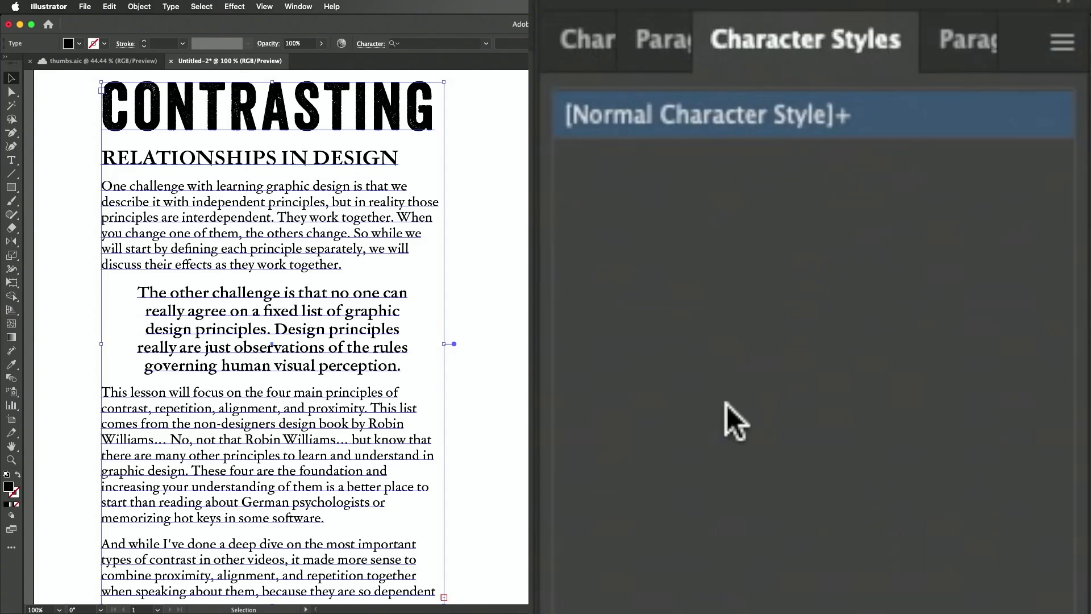
Try resetting the whole text frame to [Normal Character Style] and undo it
{"action": "left_click", "coordinate": [703, 131]}
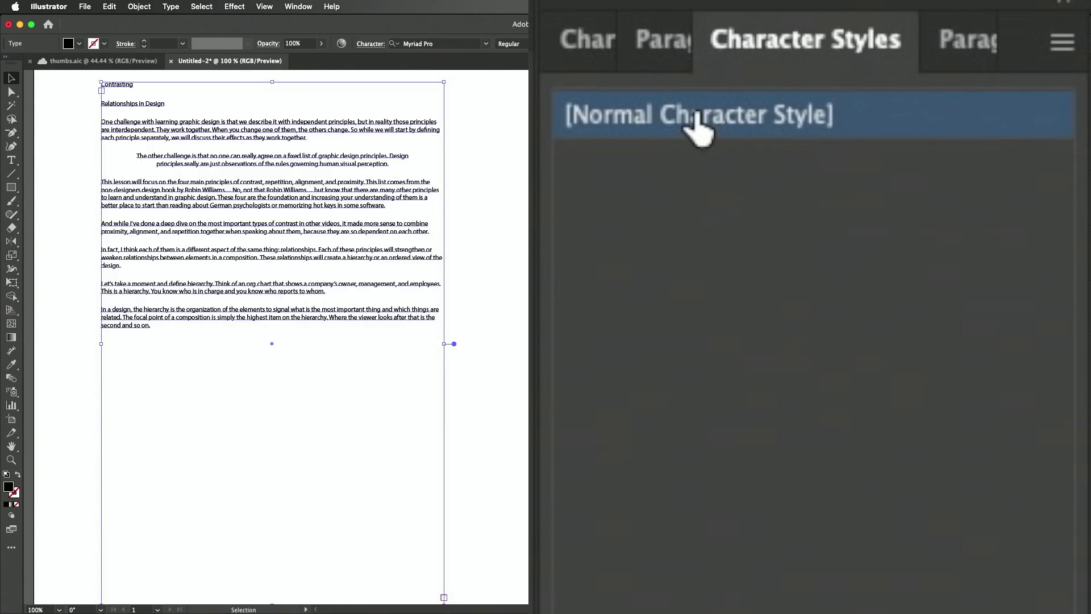
{"action": "key", "text": "super+z"}
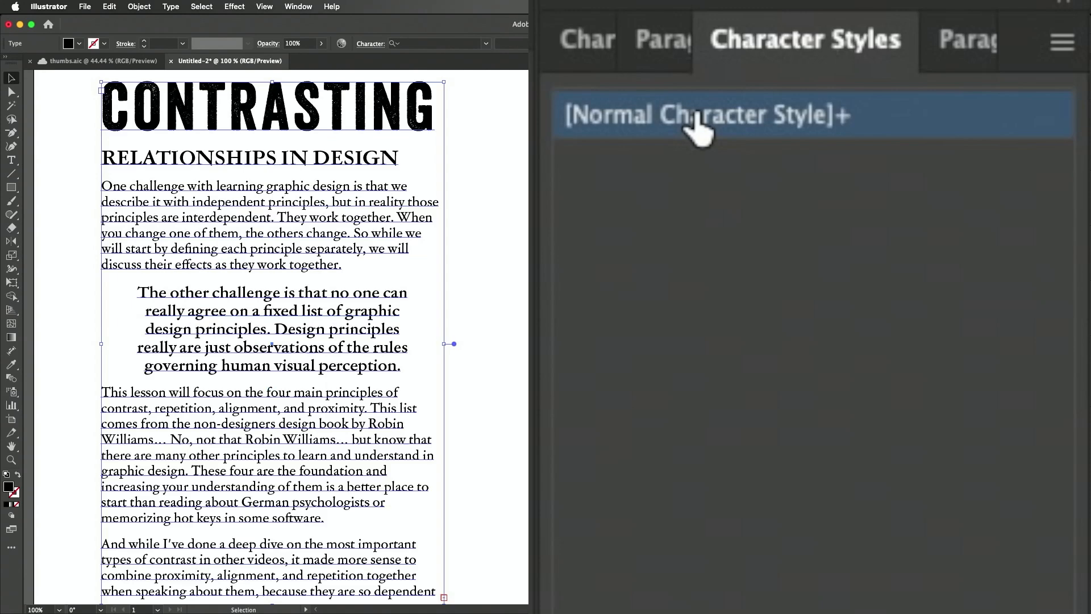
Reset the text frame to [Normal Character Style] and set that style's font to Veneer Two Regular
{"action": "double_click", "coordinate": [726, 119]}
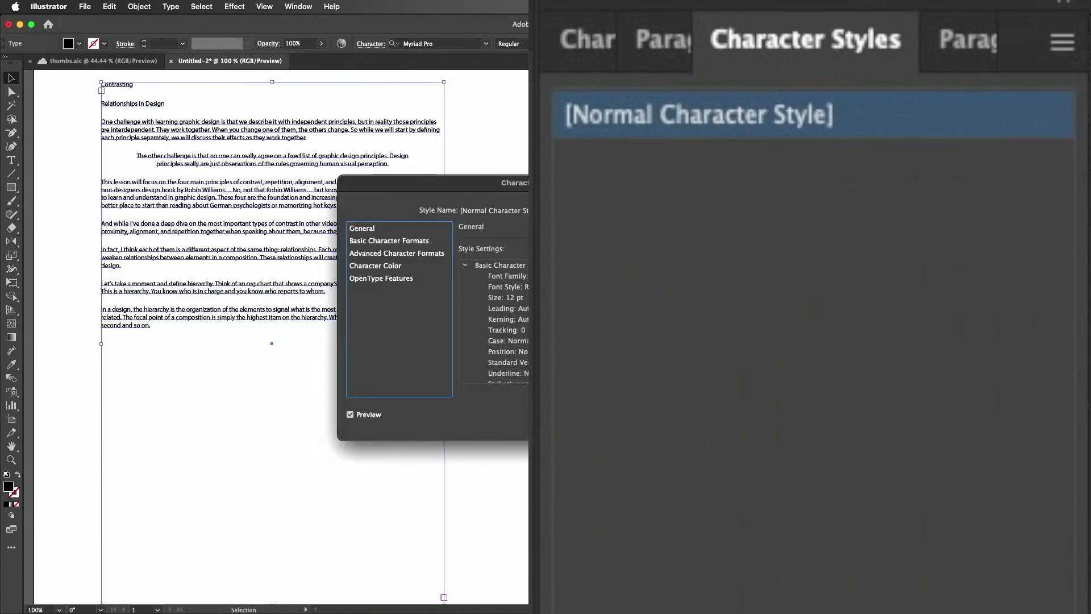
{"action": "left_click_drag", "start_coordinate": [620, 192], "coordinate": [370, 166]}
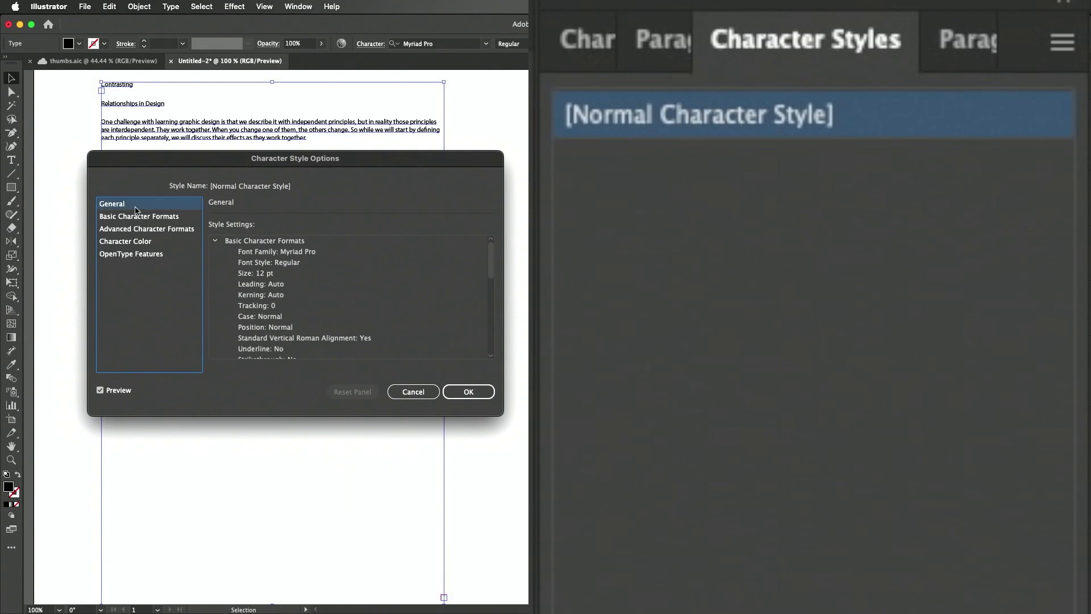
{"action": "left_click", "coordinate": [152, 216]}
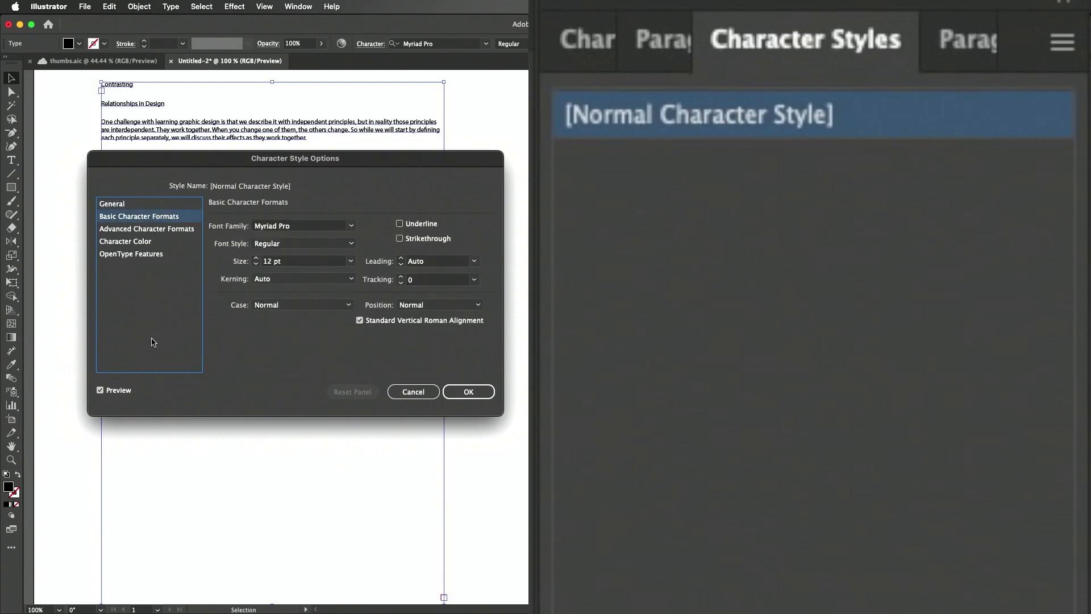
{"action": "left_click", "coordinate": [351, 226]}
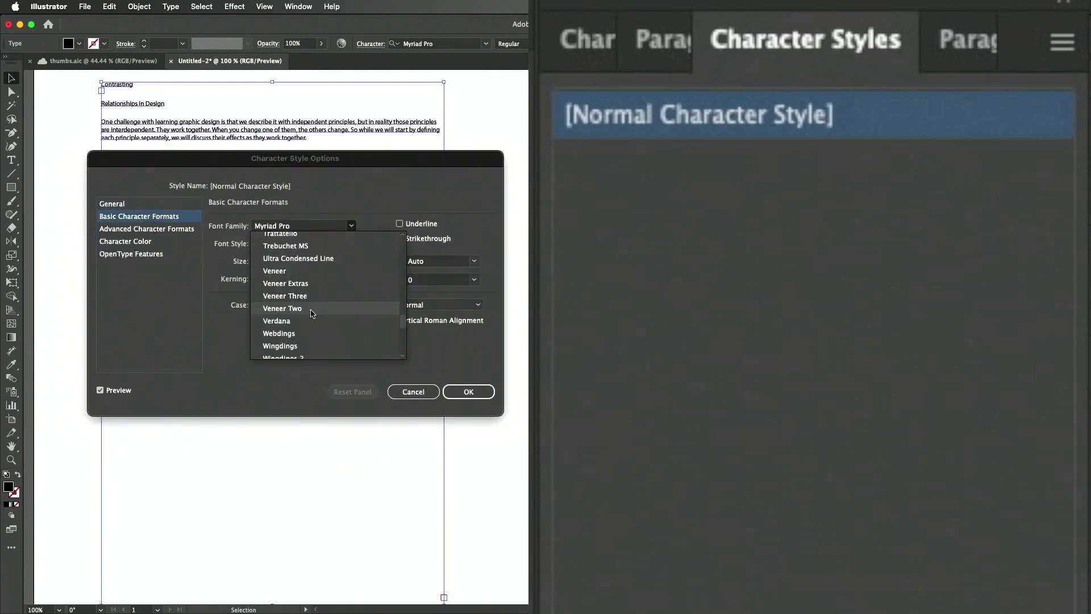
{"action": "left_click", "coordinate": [310, 309]}
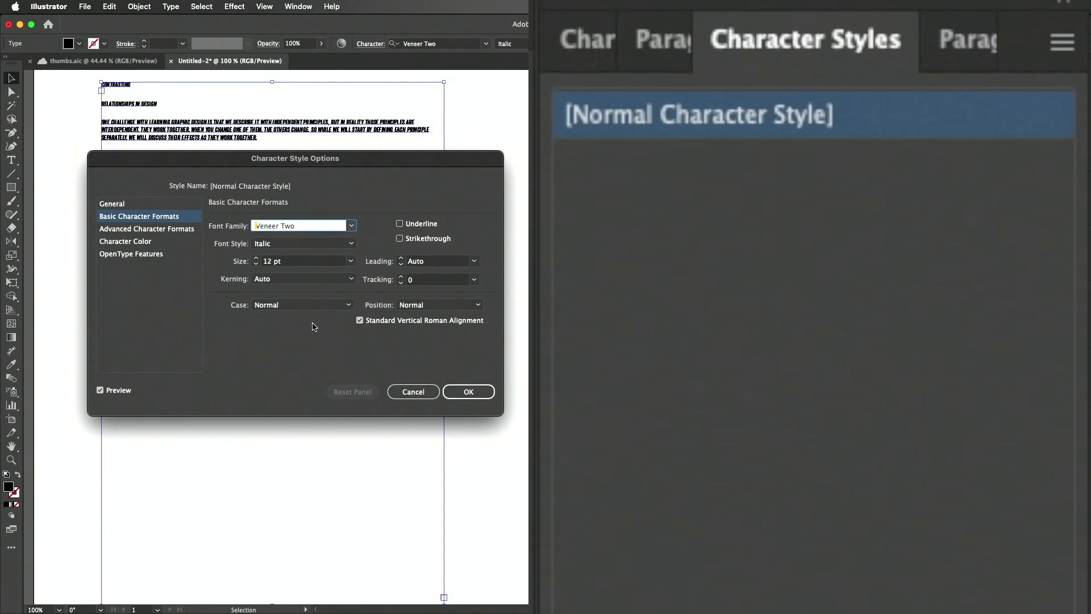
{"action": "left_click", "coordinate": [351, 243]}
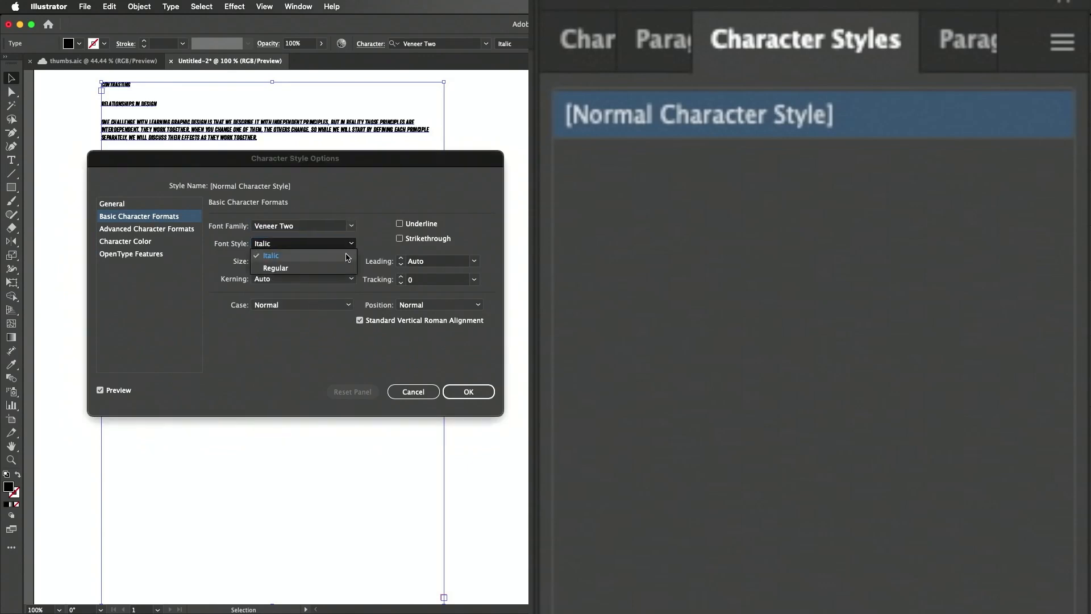
{"action": "left_click", "coordinate": [322, 268]}
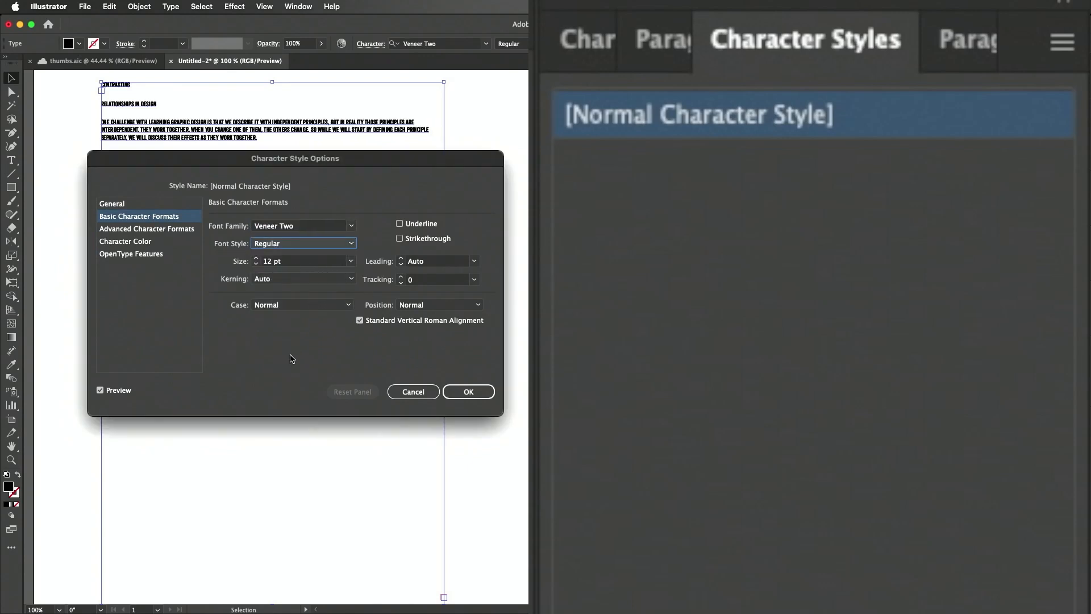
{"action": "left_click", "coordinate": [466, 393]}
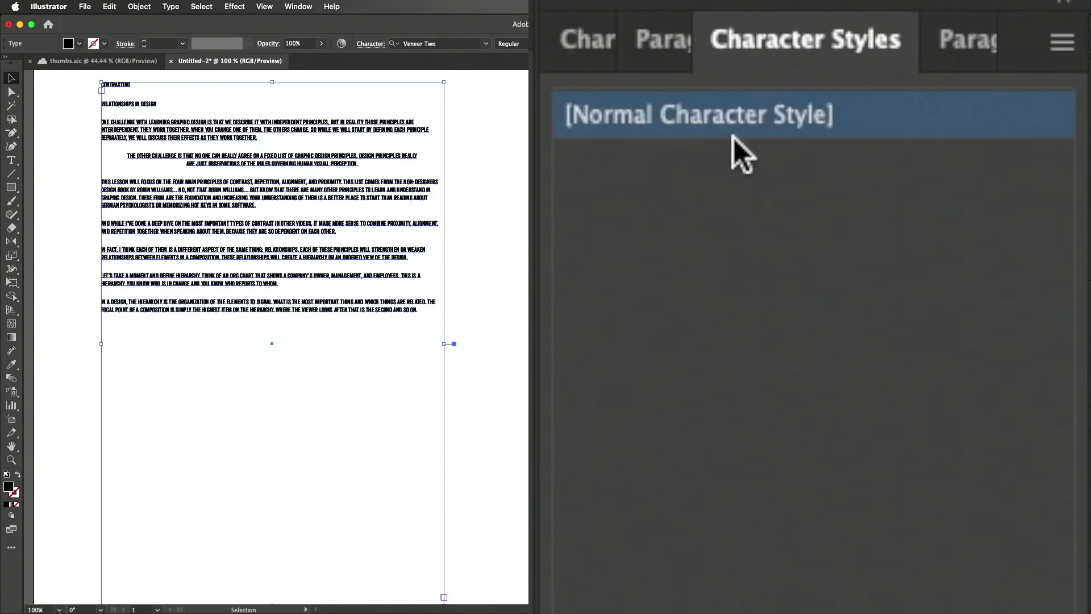
With nothing selected, set the size of [Normal Character Style] to 48 pt
{"action": "left_click", "coordinate": [440, 195]}
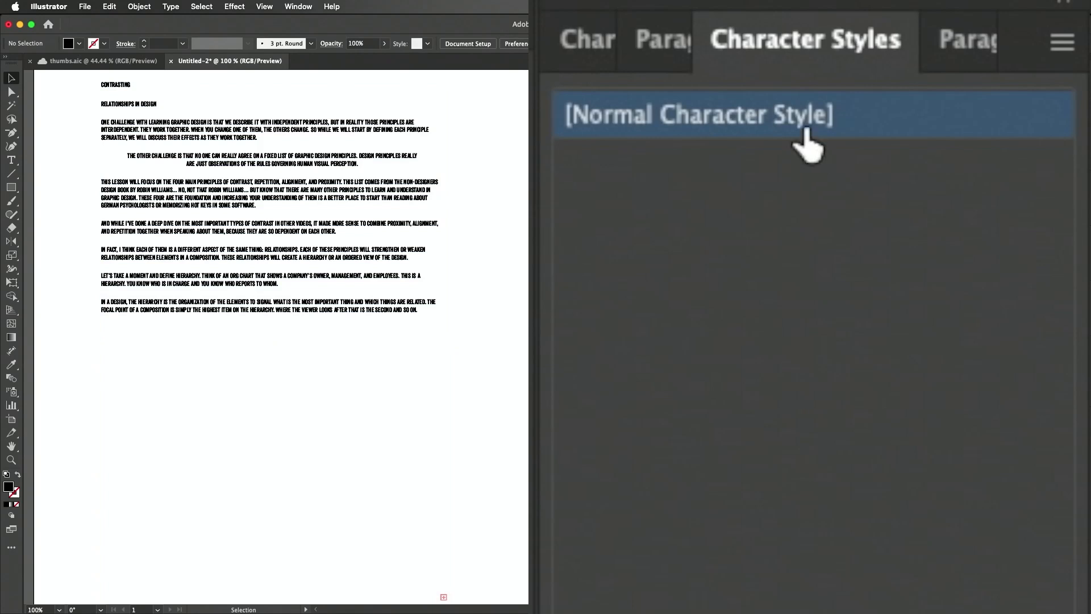
{"action": "double_click", "coordinate": [765, 149]}
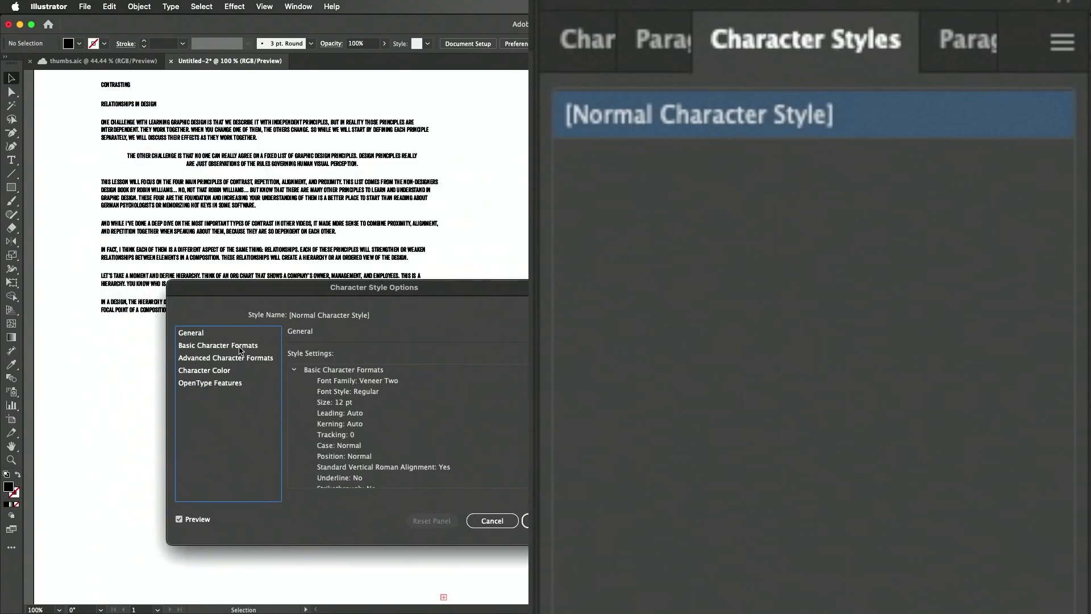
{"action": "left_click", "coordinate": [241, 346]}
{"action": "left_click", "coordinate": [431, 391]}
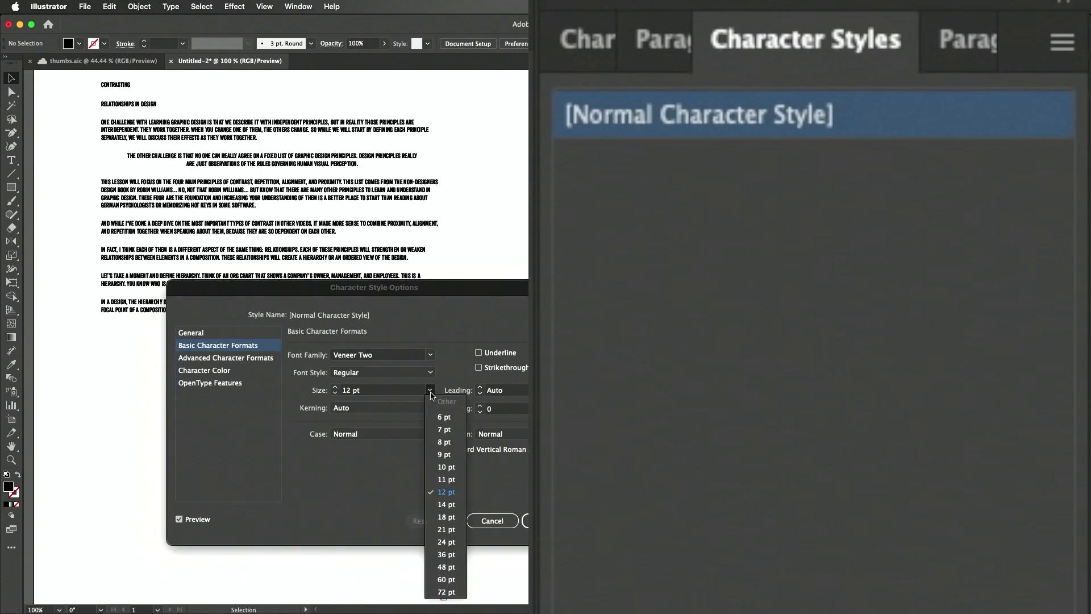
{"action": "left_click", "coordinate": [446, 566]}
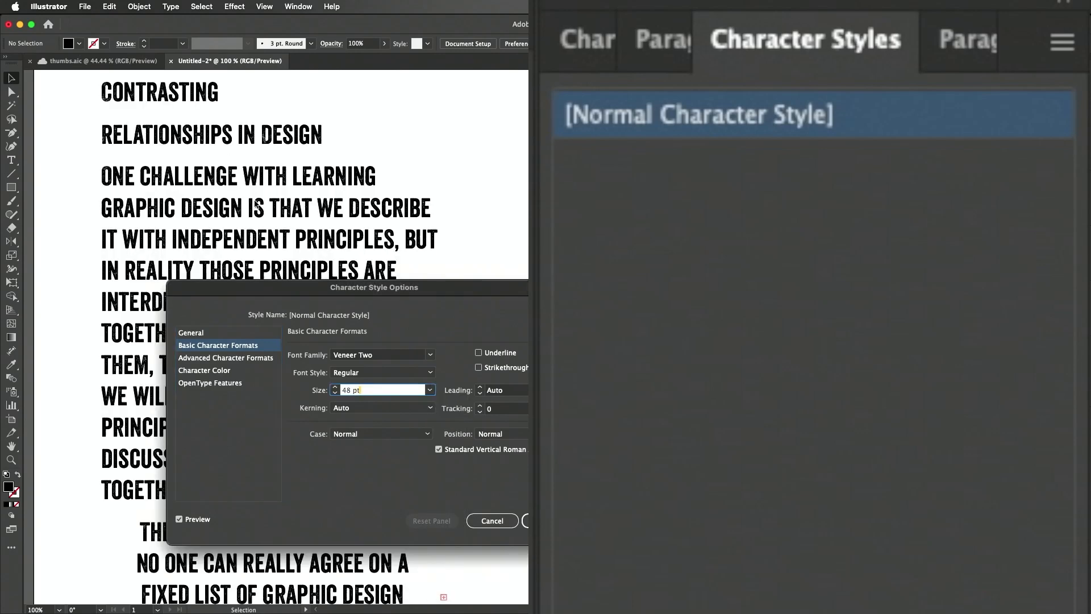
{"action": "key", "text": "Return"}
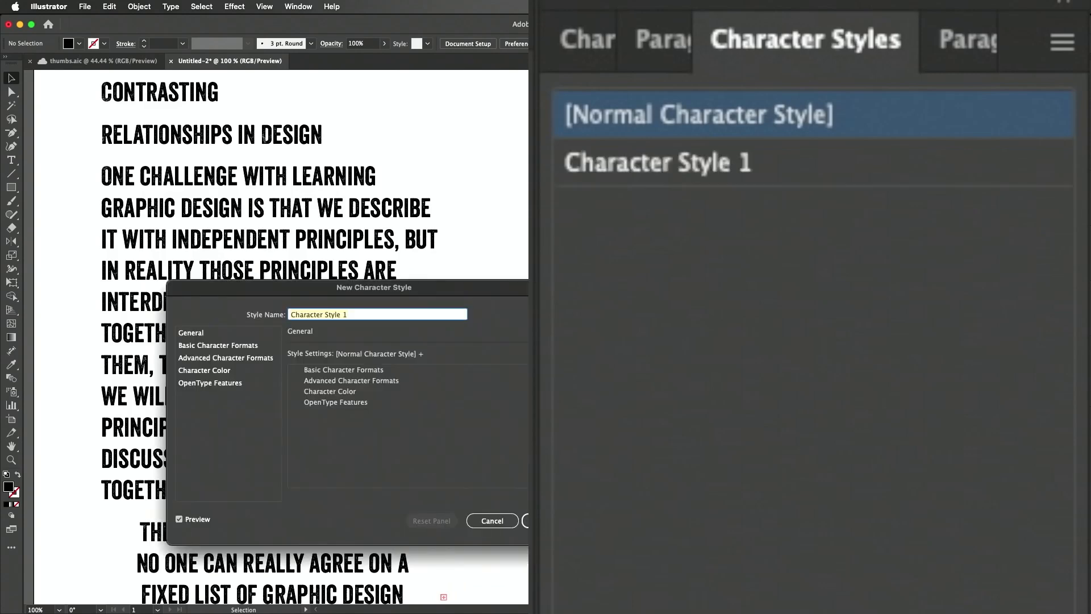
Create a new character style named body and set its font family to Helvetica
{"action": "type", "text": "body"}
{"action": "key", "text": "Return"}
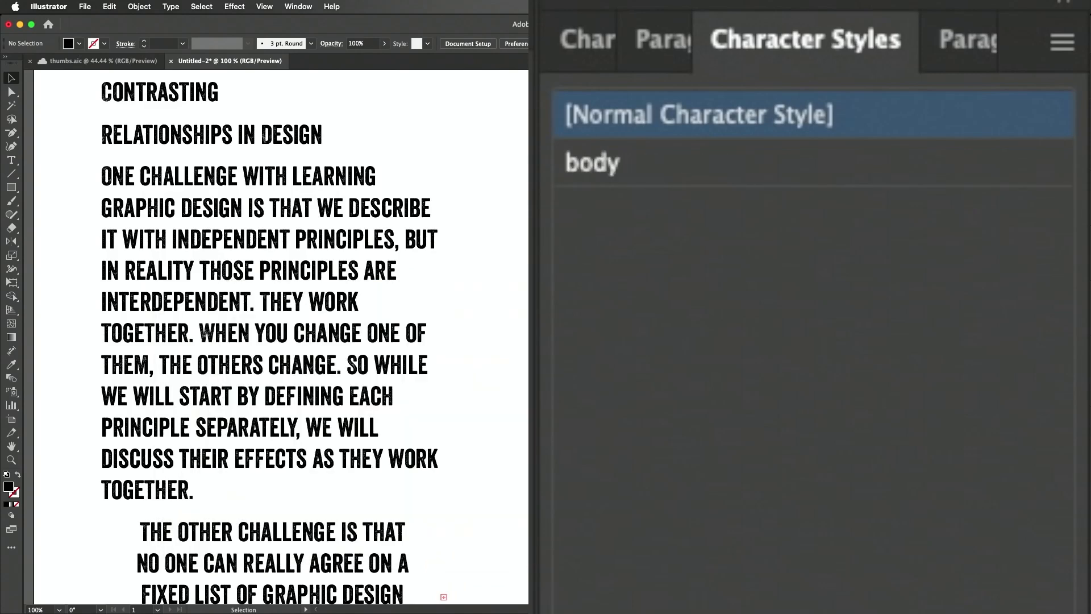
{"action": "double_click", "coordinate": [667, 163]}
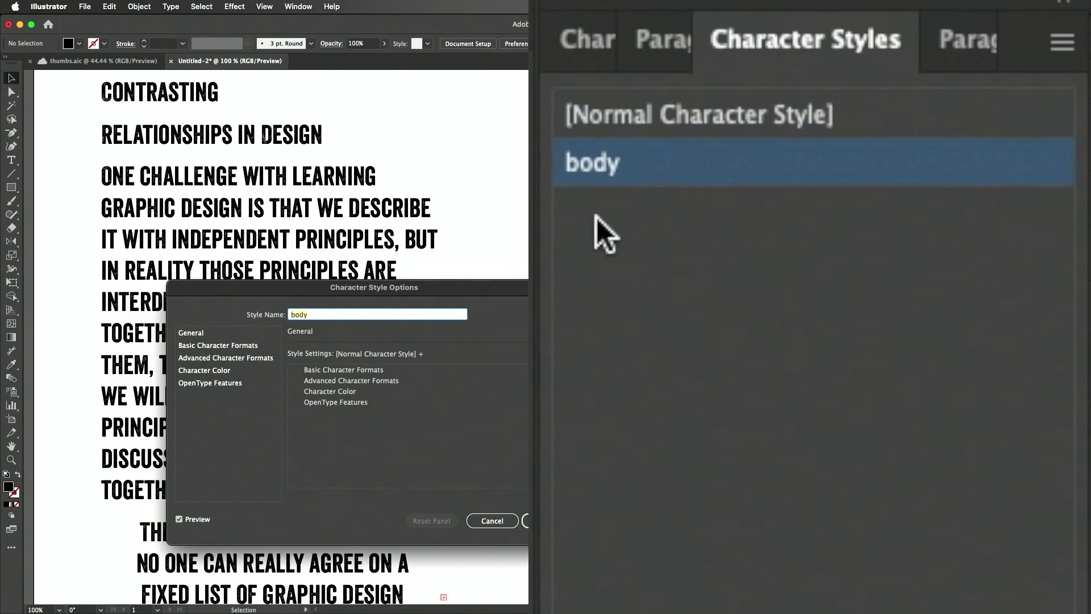
{"action": "left_click", "coordinate": [230, 345]}
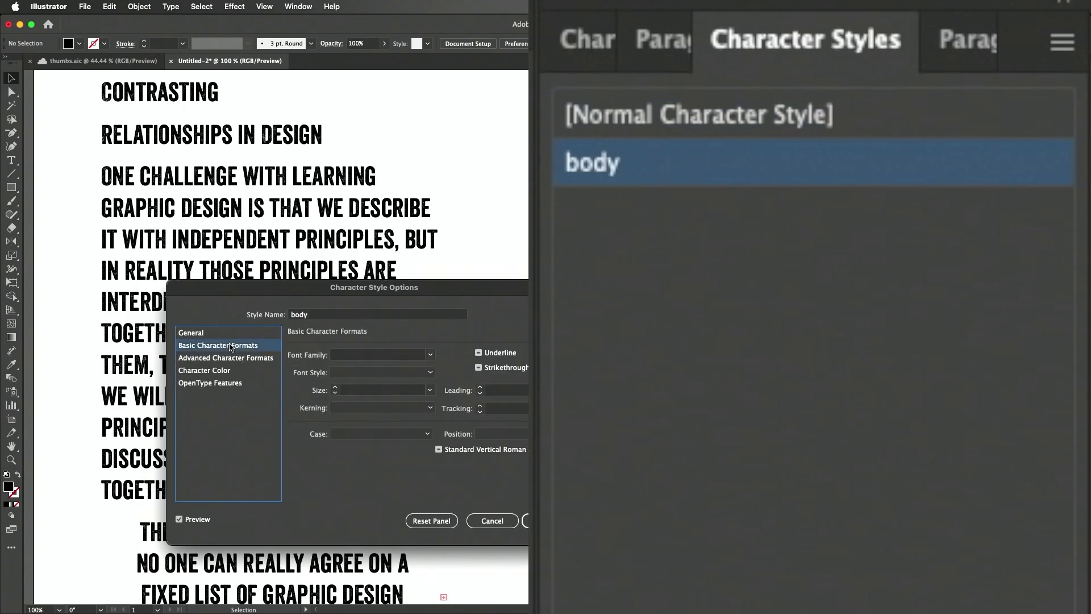
{"action": "left_click", "coordinate": [412, 354]}
{"action": "type", "text": "Helvetica"}
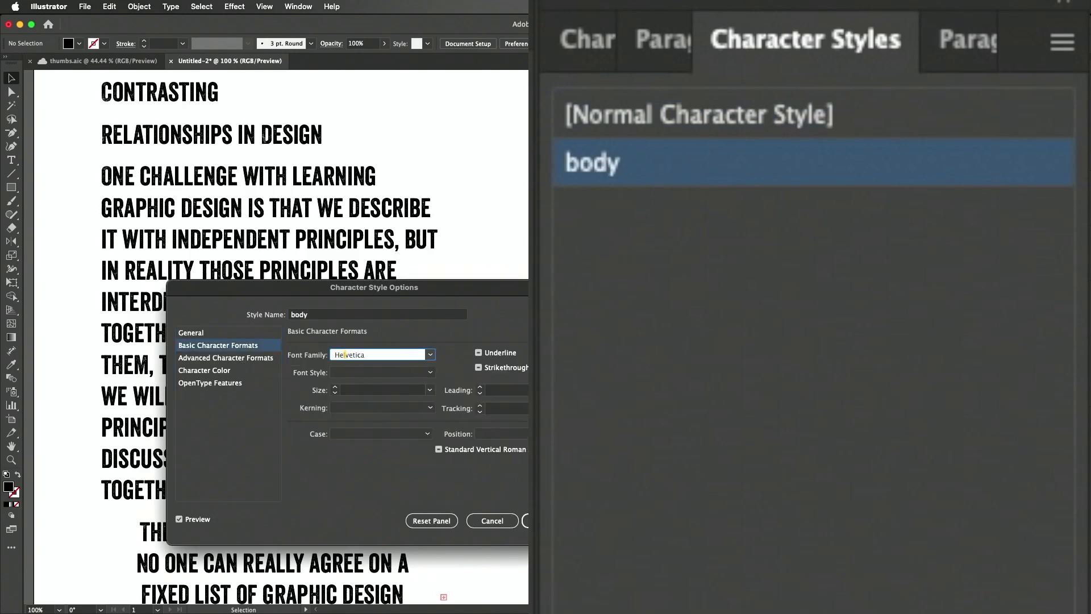
{"action": "key", "text": "Return"}
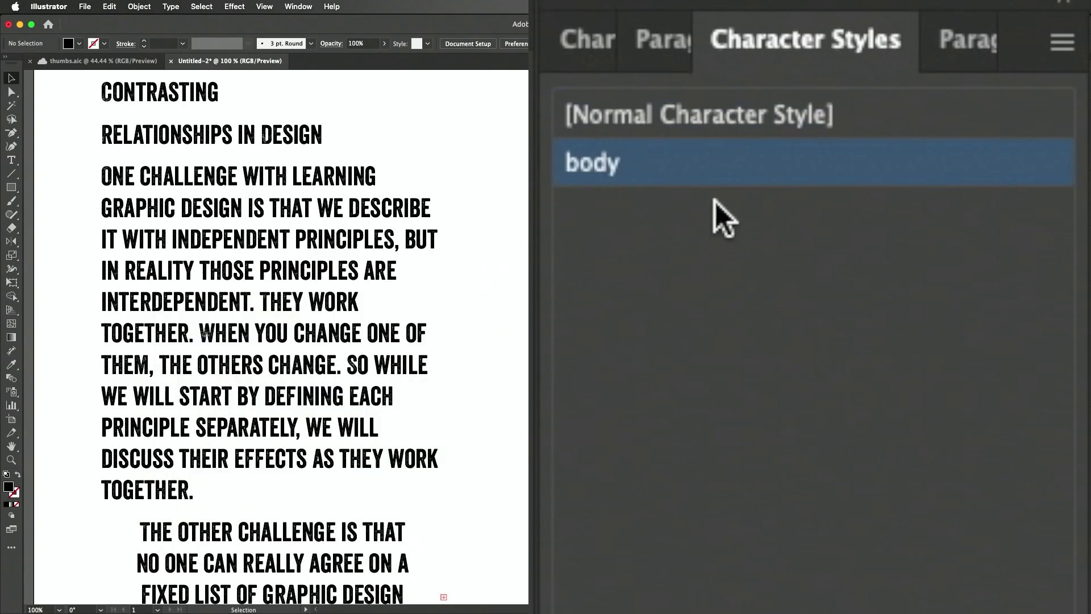
Apply the body character style to the whole text frame and set the style's size to 18 pt
{"action": "left_click", "coordinate": [304, 277]}
{"action": "left_click", "coordinate": [648, 167]}
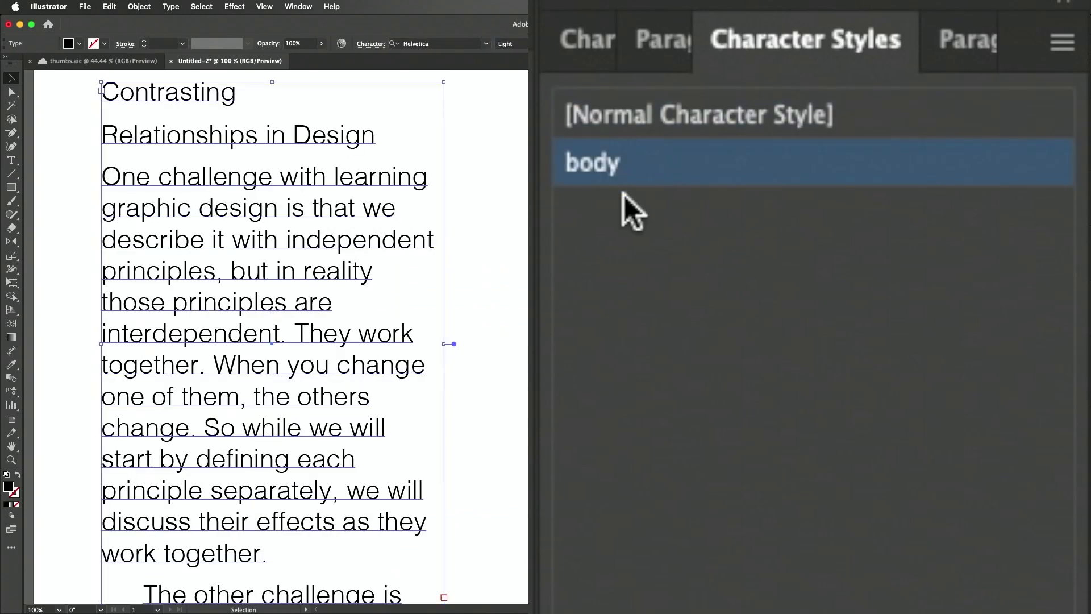
{"action": "double_click", "coordinate": [637, 165]}
{"action": "left_click", "coordinate": [220, 346]}
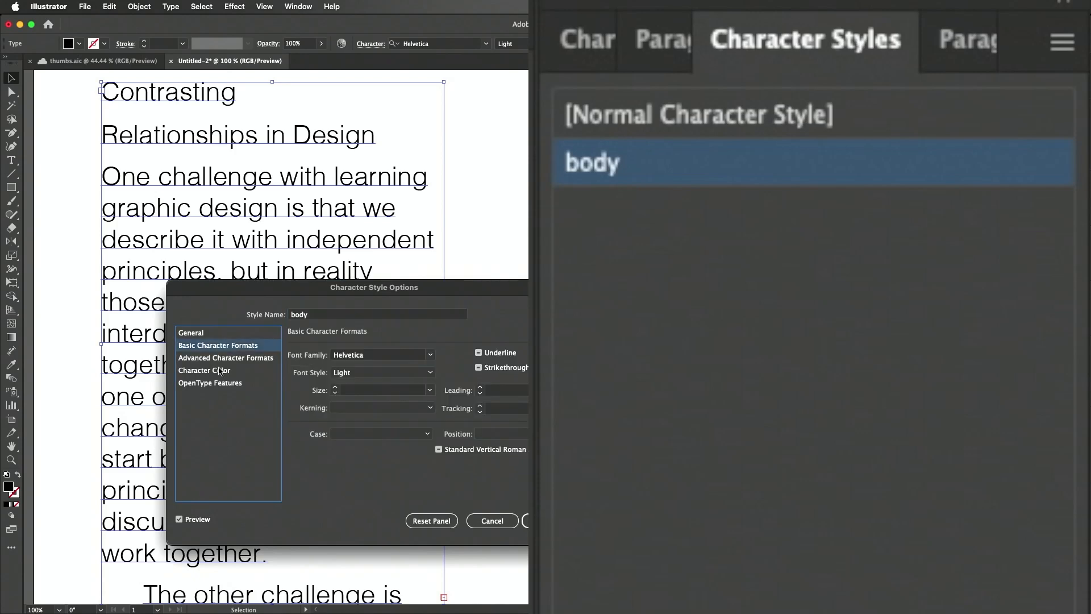
{"action": "left_click", "coordinate": [431, 390]}
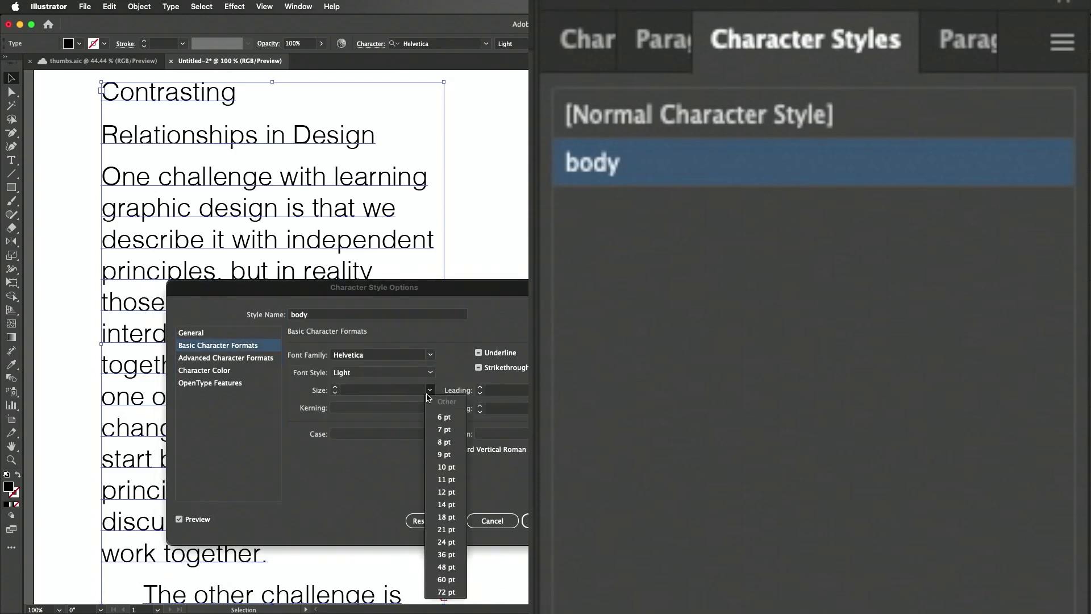
{"action": "left_click", "coordinate": [451, 541]}
{"action": "left_click", "coordinate": [430, 391]}
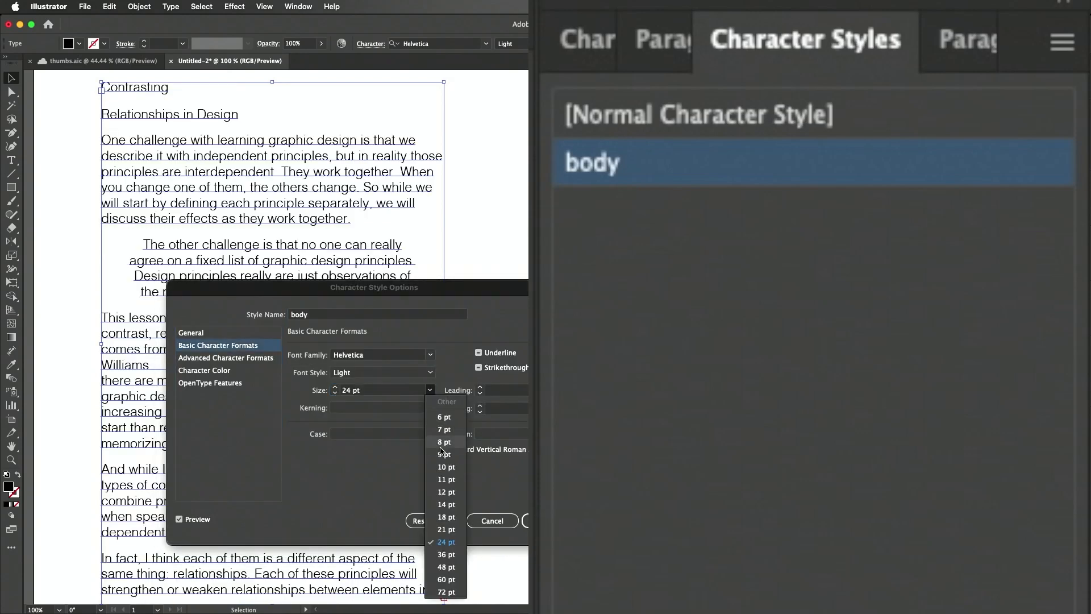
{"action": "left_click", "coordinate": [447, 517]}
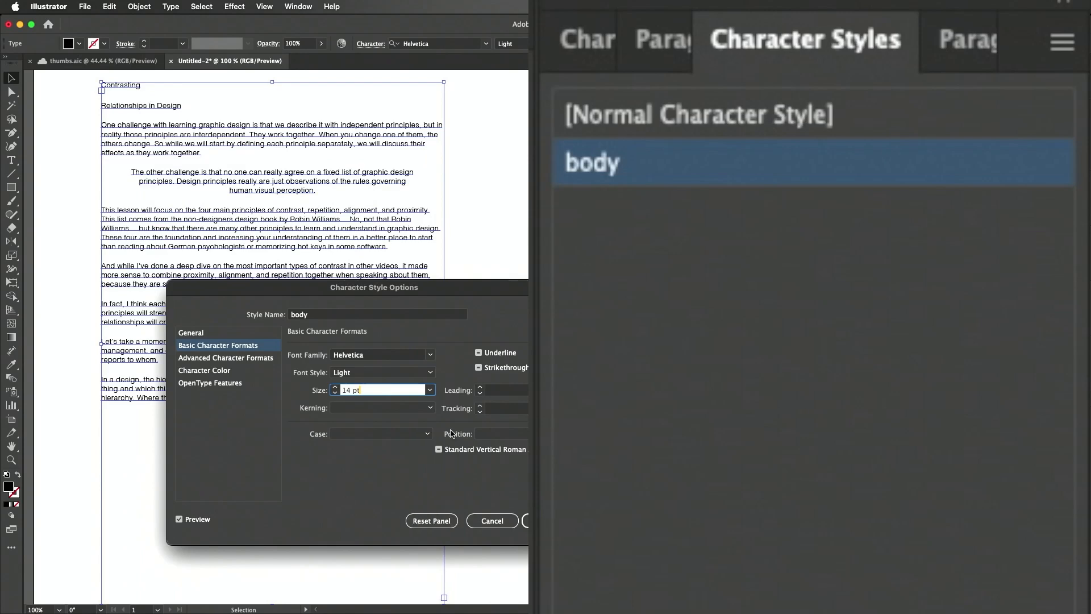
{"action": "left_click", "coordinate": [430, 390]}
{"action": "left_click", "coordinate": [452, 524]}
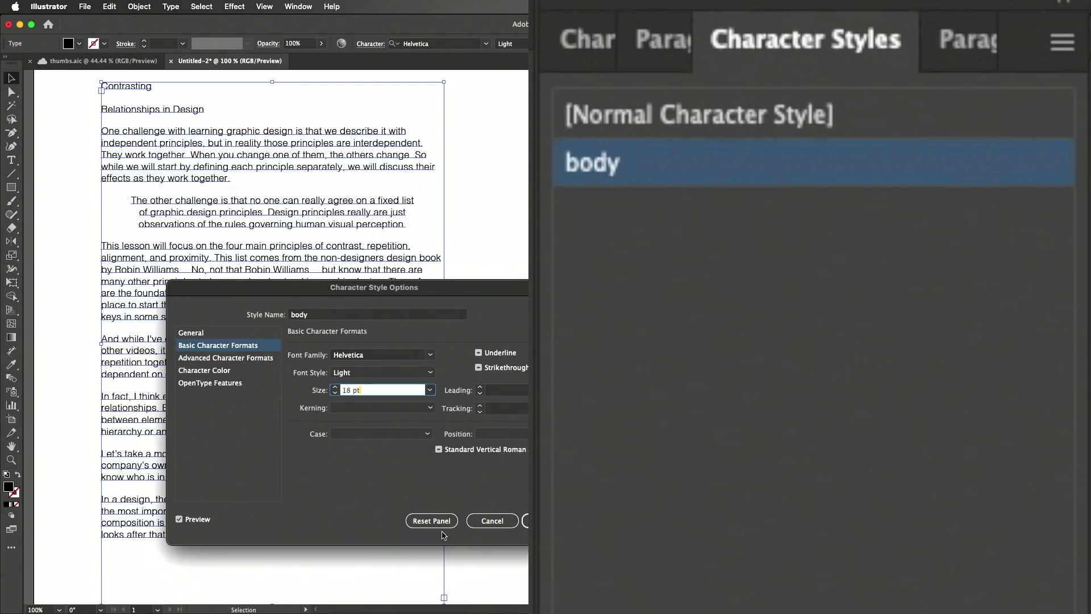
Set the body style's character color to [Registration]
{"action": "left_click", "coordinate": [257, 359]}
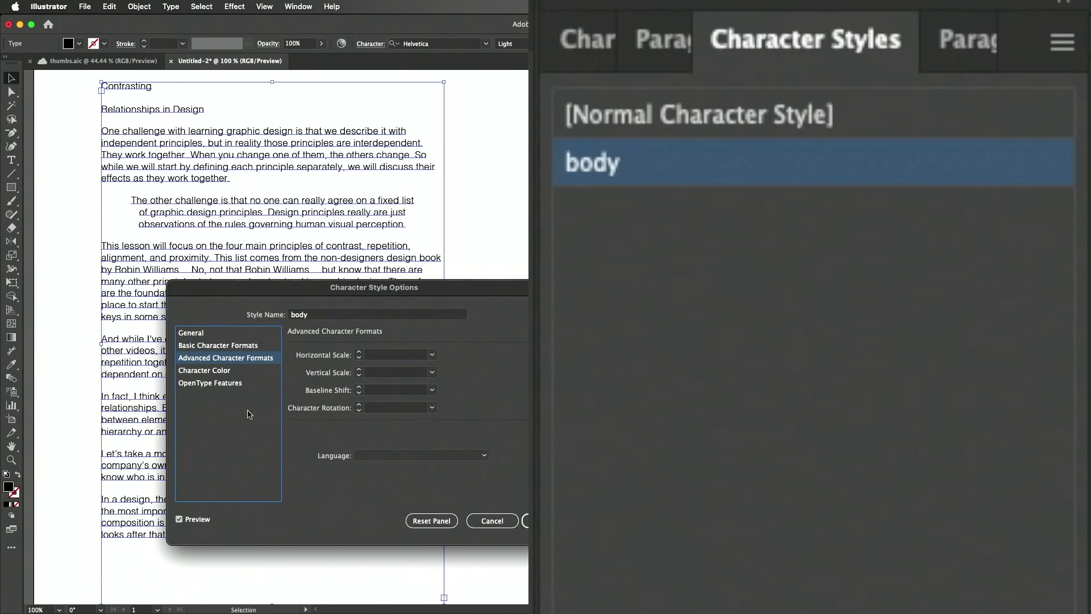
{"action": "left_click", "coordinate": [238, 372]}
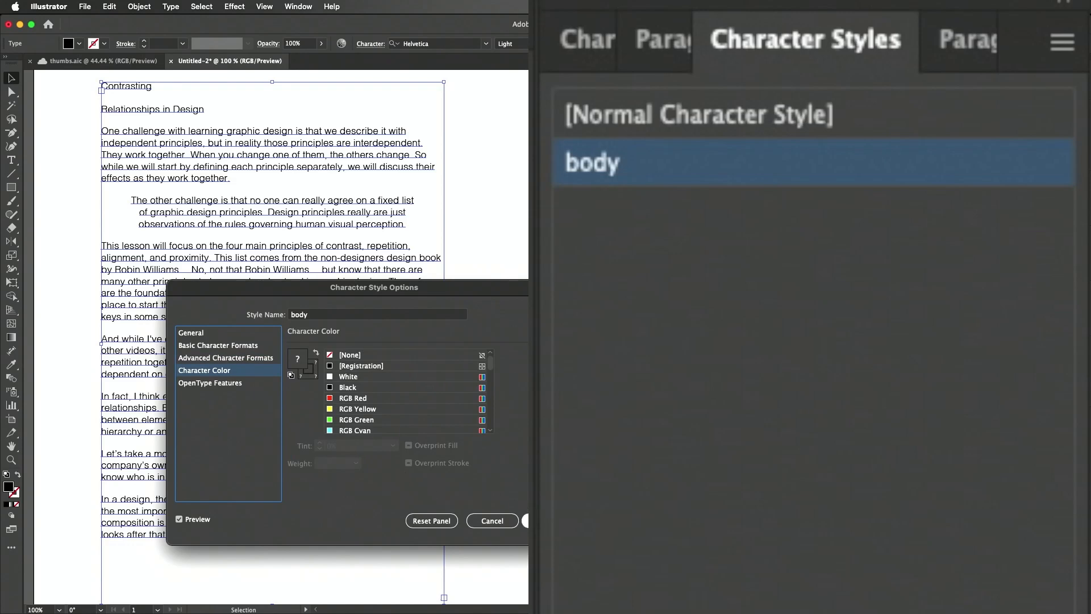
{"action": "left_click", "coordinate": [358, 365]}
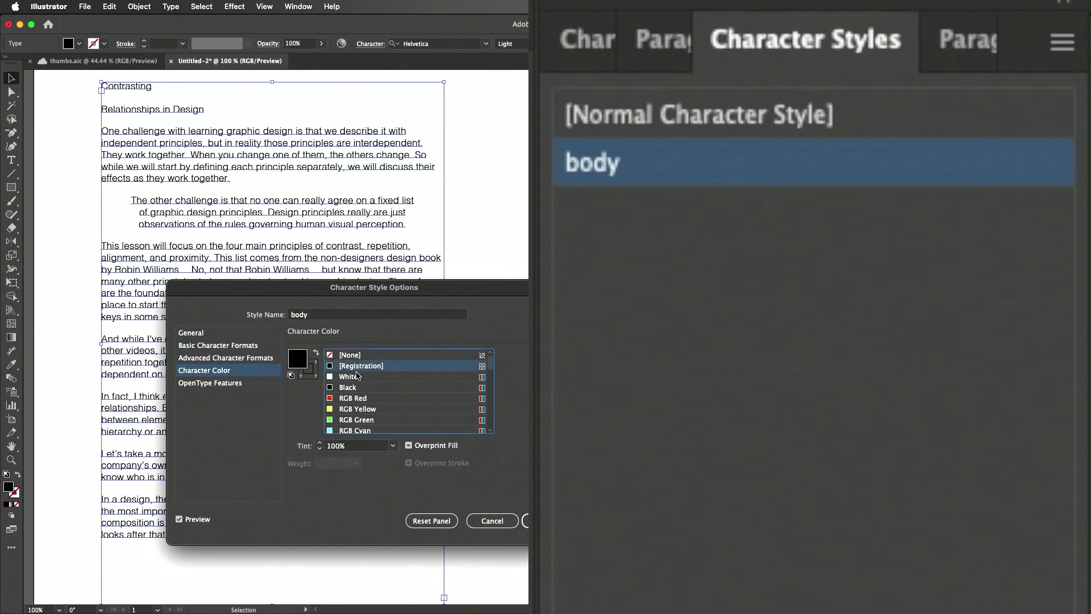
{"action": "left_click", "coordinate": [526, 520]}
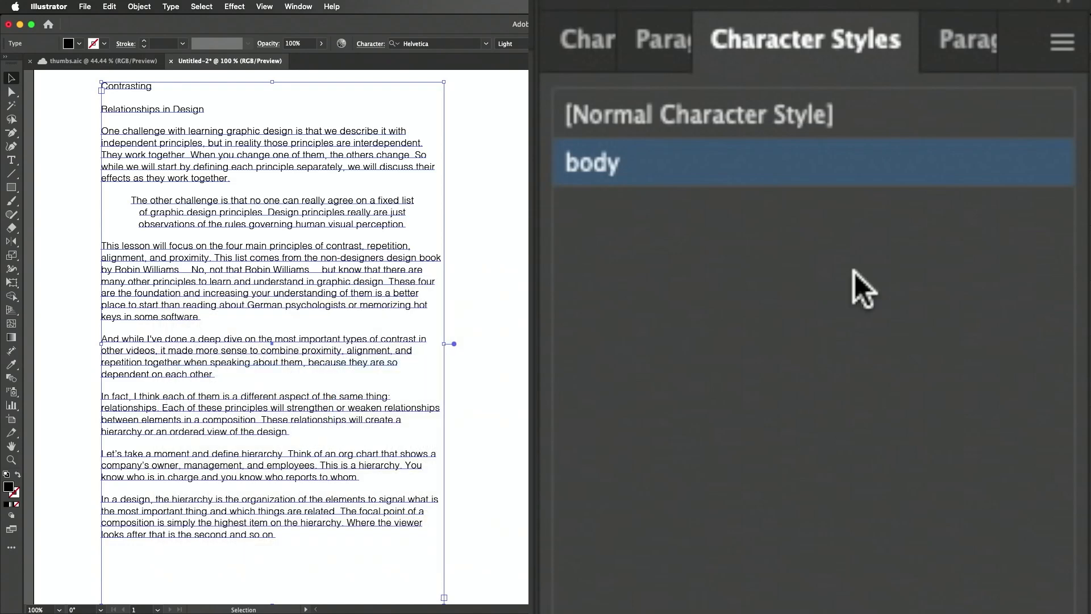
Duplicate the body character style and rename the copy body red
{"action": "left_click_drag", "start_coordinate": [871, 181], "coordinate": [966, 612]}
{"action": "double_click", "coordinate": [738, 217]}
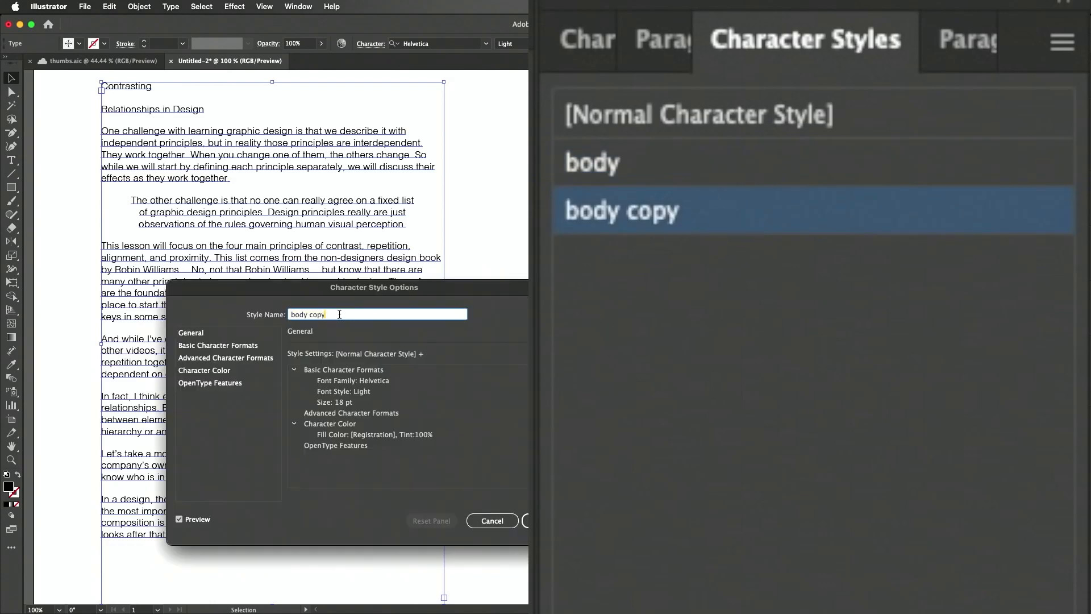
{"action": "key", "text": "BackSpace"}
{"action": "key", "text": "BackSpace"}
{"action": "key", "text": "BackSpace"}
{"action": "key", "text": "BackSpace"}
{"action": "type", "text": "re"}
Set the character color of the body red style to RGB Red, then deselect the text frame
{"action": "left_click", "coordinate": [230, 370]}
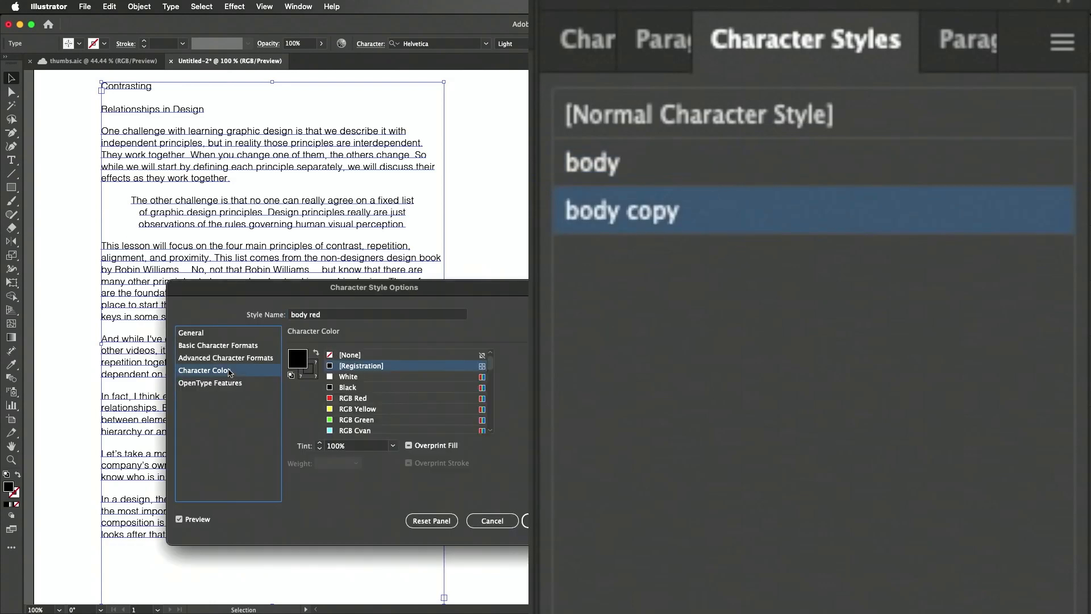
{"action": "left_click", "coordinate": [353, 399]}
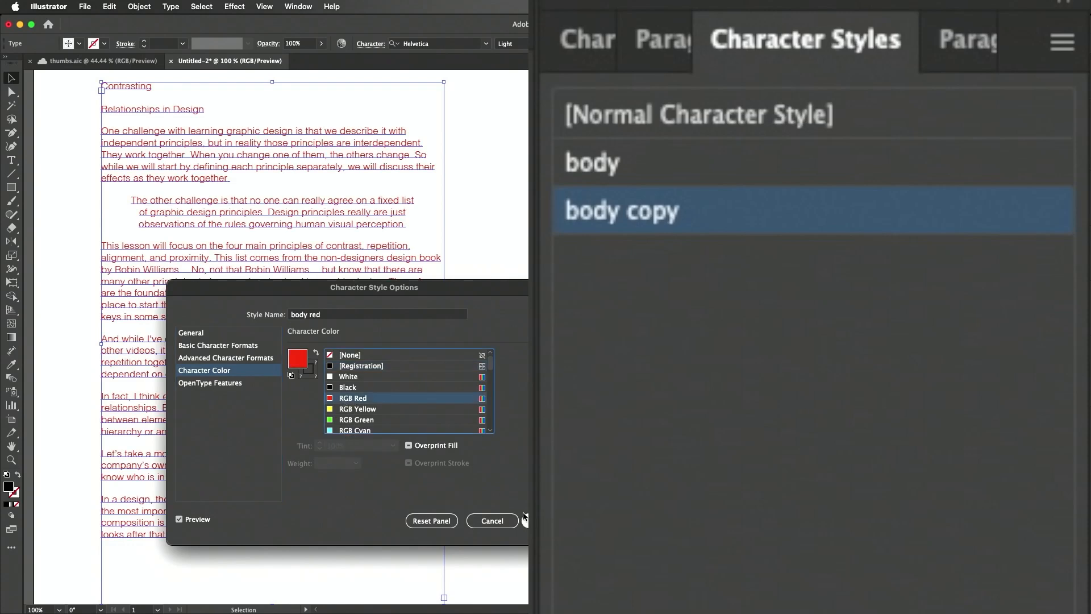
{"action": "key", "text": "Return"}
{"action": "left_click", "coordinate": [486, 474]}
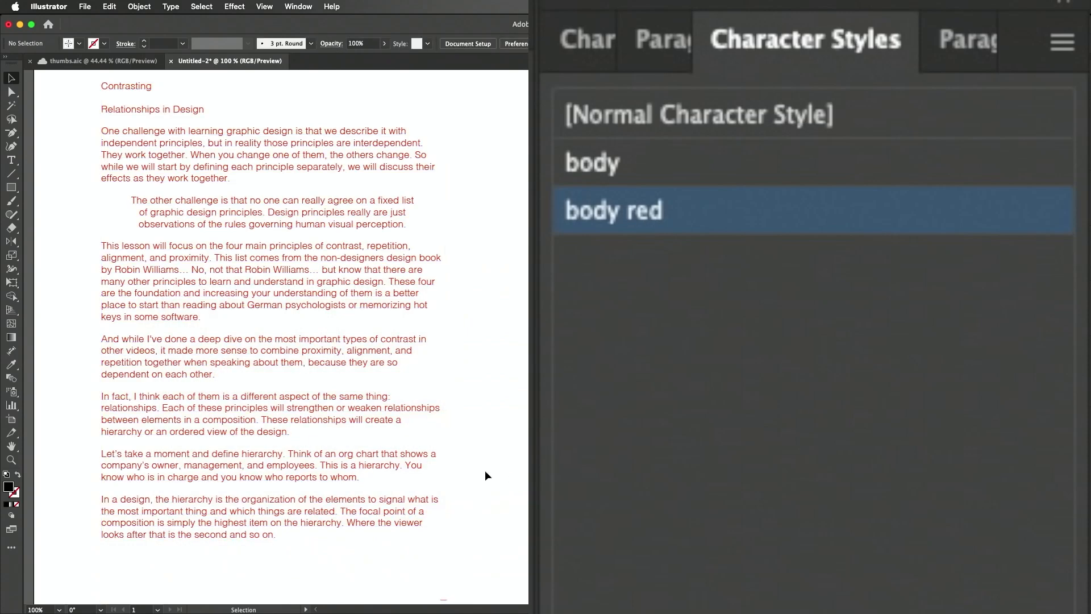
Apply the body character style to all paragraphs below the Relationships in Design heading, then deselect the text
{"action": "left_click_drag", "start_coordinate": [11, 160], "coordinate": [53, 161]}
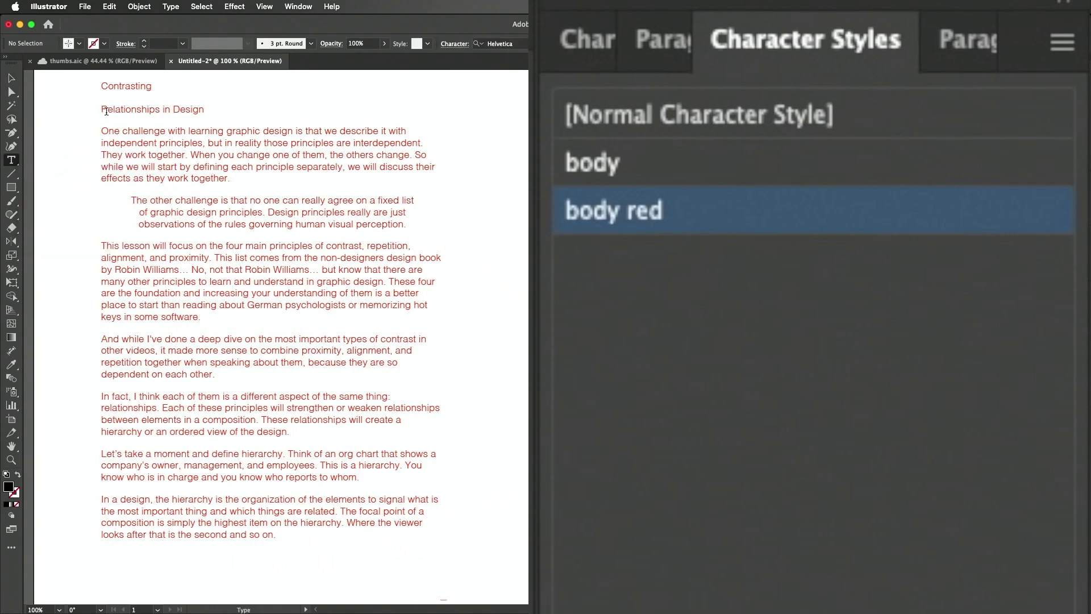
{"action": "left_click_drag", "start_coordinate": [103, 130], "coordinate": [421, 542]}
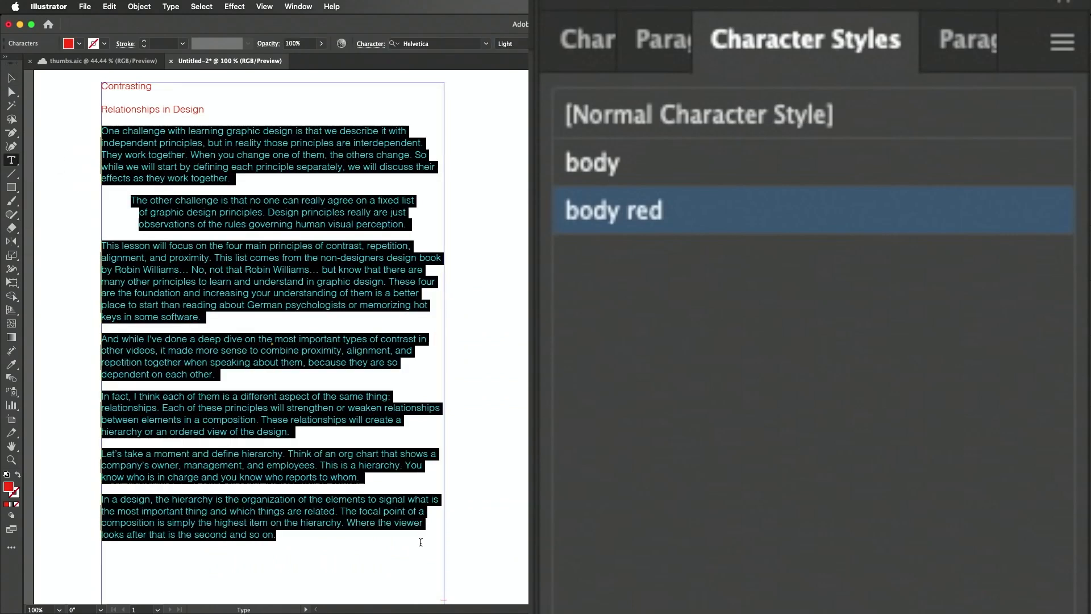
{"action": "left_click", "coordinate": [654, 166]}
{"action": "key", "text": "super+shift+a"}
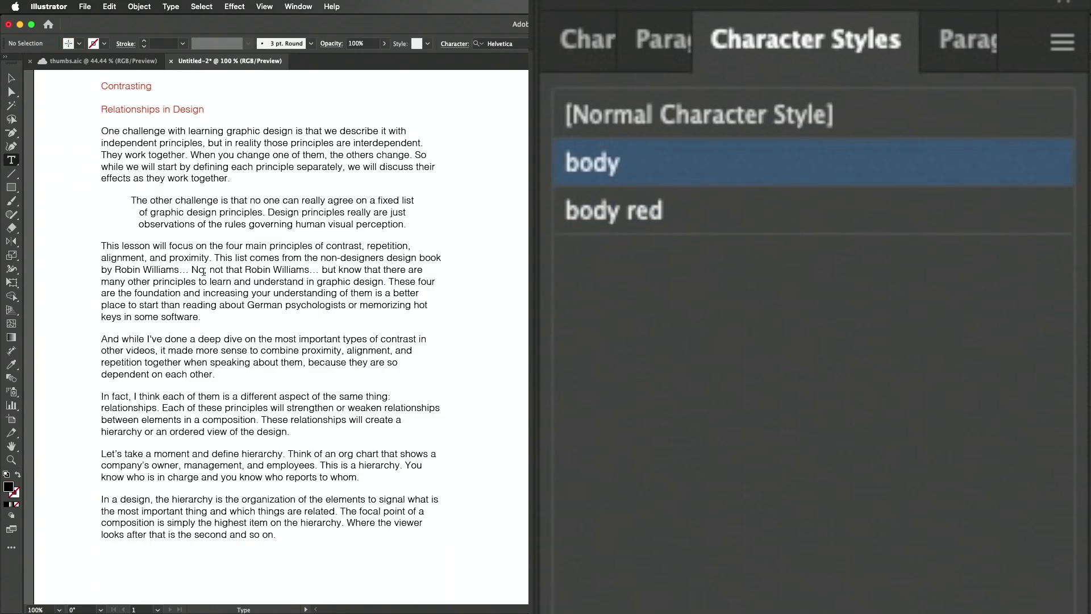
Apply the body red style to "No, not that Robin Williams", "strengthen or weaken relationships" and "with learning graphic design is that we describe", and deselect
{"action": "left_click_drag", "start_coordinate": [194, 269], "coordinate": [306, 270]}
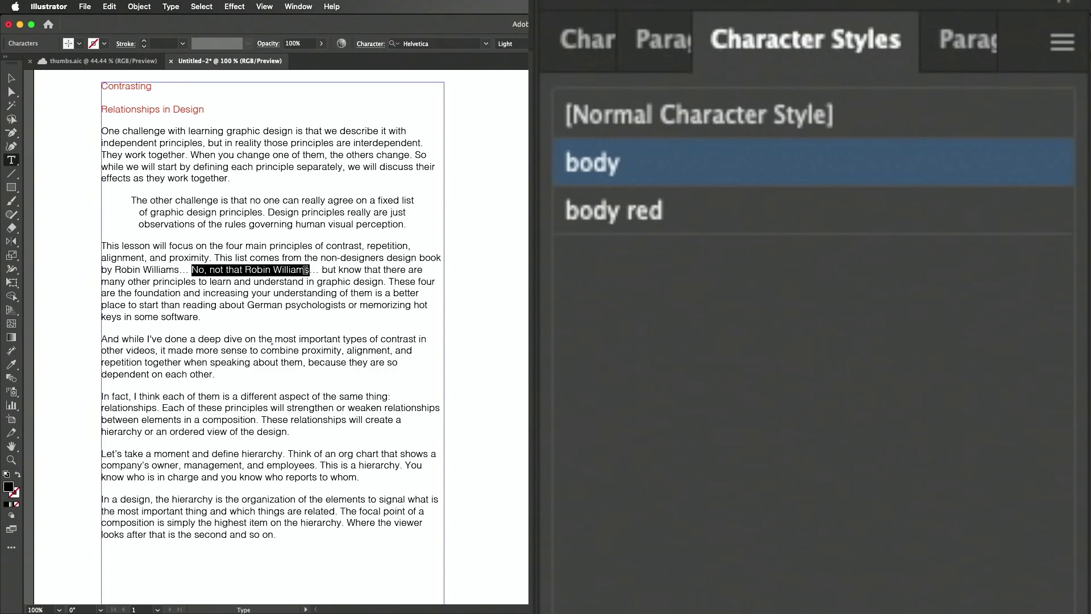
{"action": "left_click", "coordinate": [682, 215]}
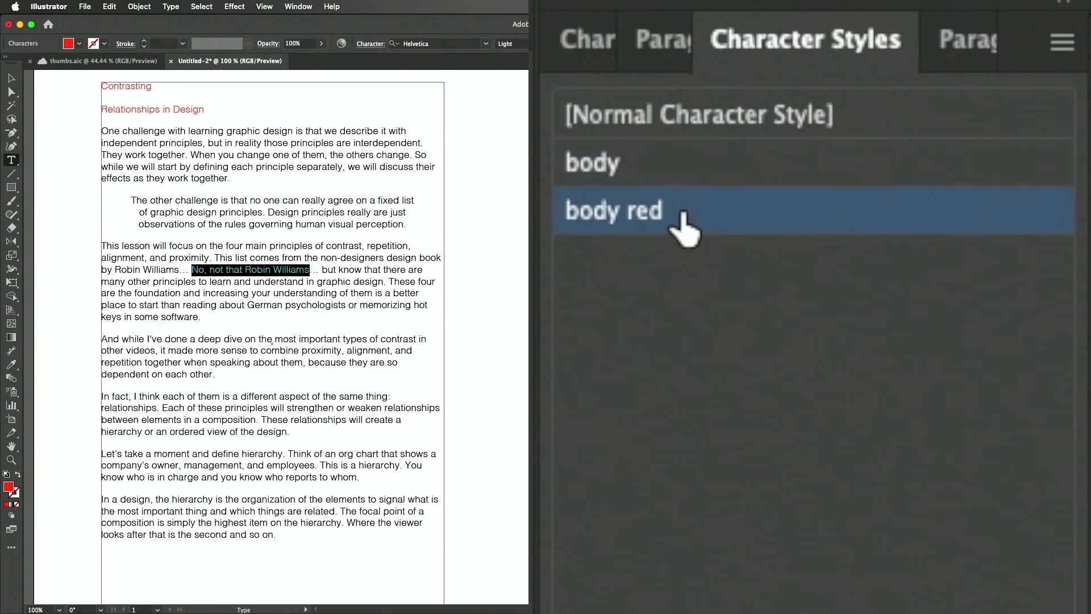
{"action": "left_click_drag", "start_coordinate": [287, 408], "coordinate": [440, 409]}
{"action": "left_click", "coordinate": [671, 217]}
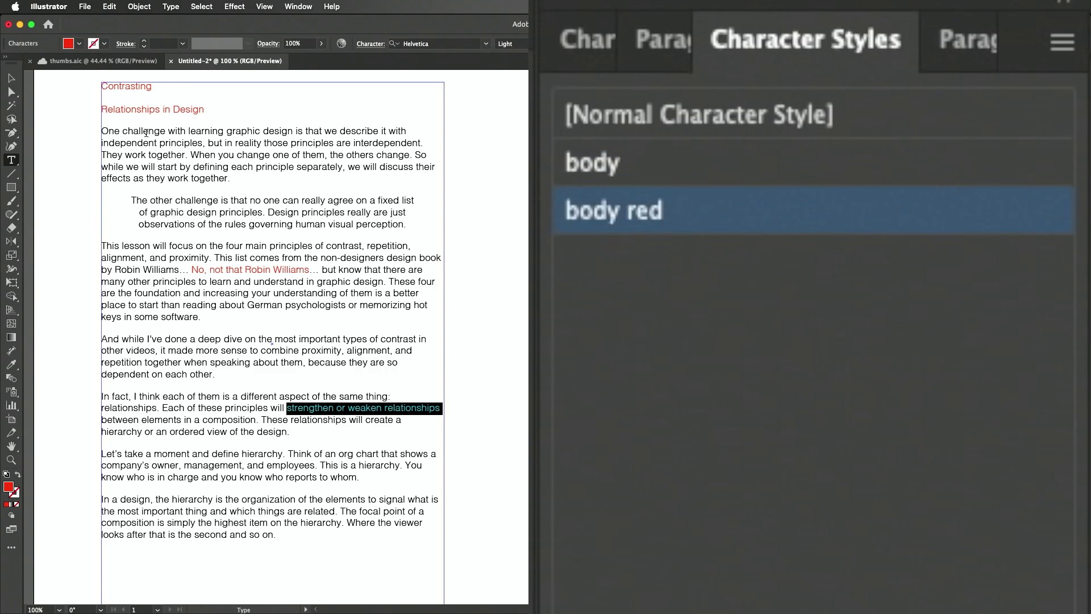
{"action": "left_click_drag", "start_coordinate": [168, 132], "coordinate": [378, 131]}
{"action": "left_click", "coordinate": [12, 80]}
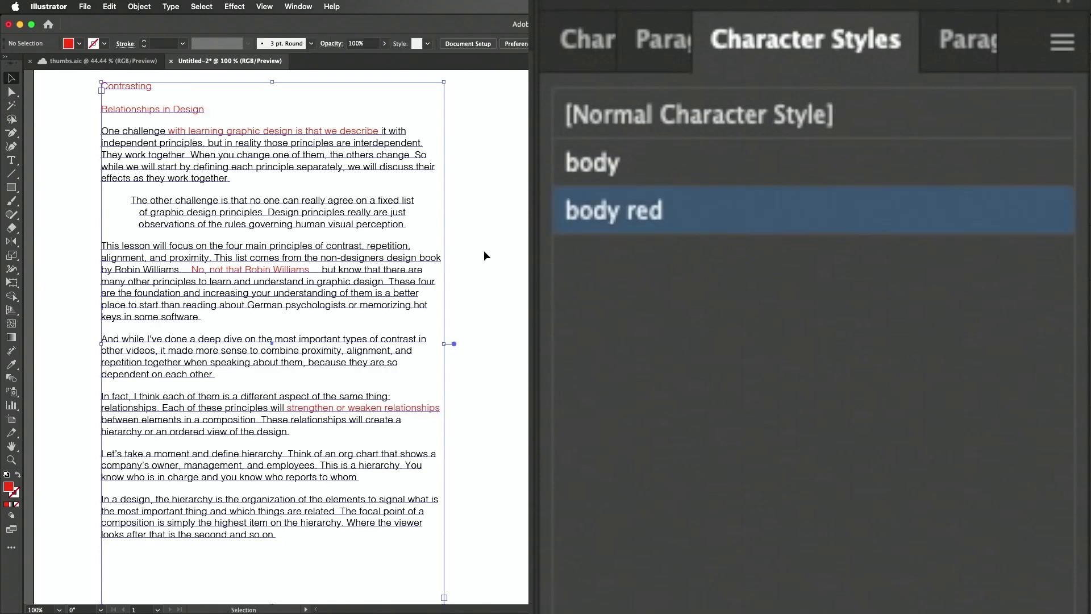
{"action": "left_click", "coordinate": [455, 341]}
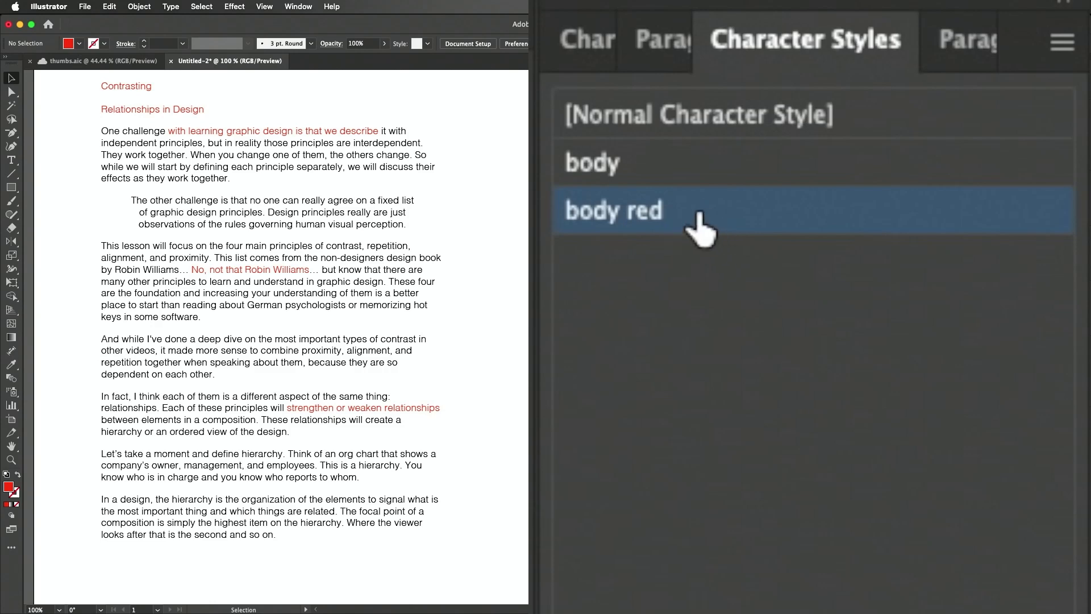
Edit the body red style's character color, trying RGB Green and RGB Cyan and settling on [Registration]
{"action": "double_click", "coordinate": [650, 222]}
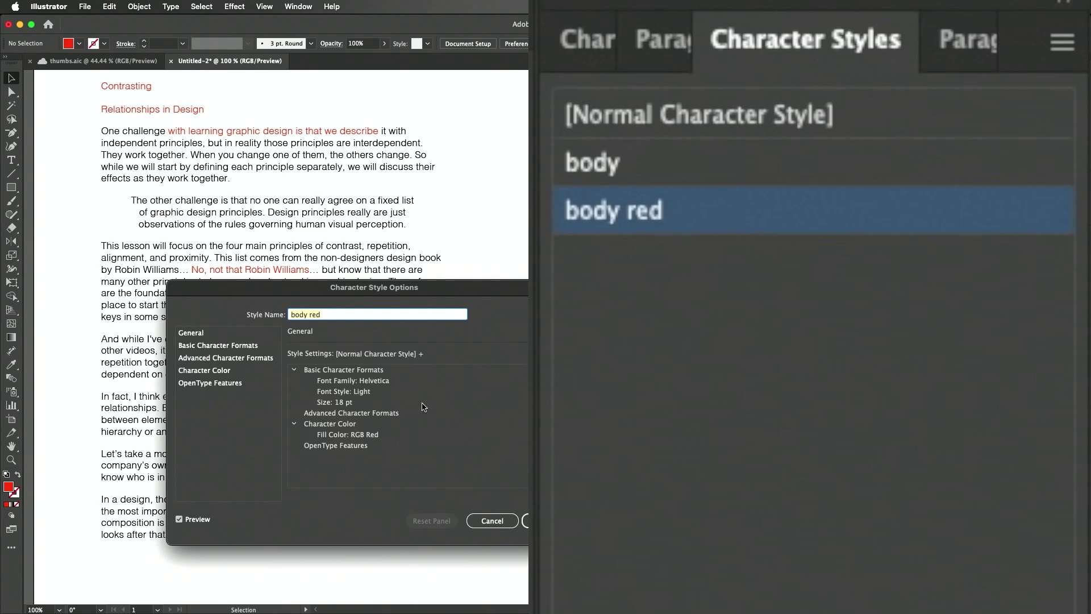
{"action": "left_click_drag", "start_coordinate": [495, 292], "coordinate": [423, 211]}
{"action": "left_click", "coordinate": [176, 266]}
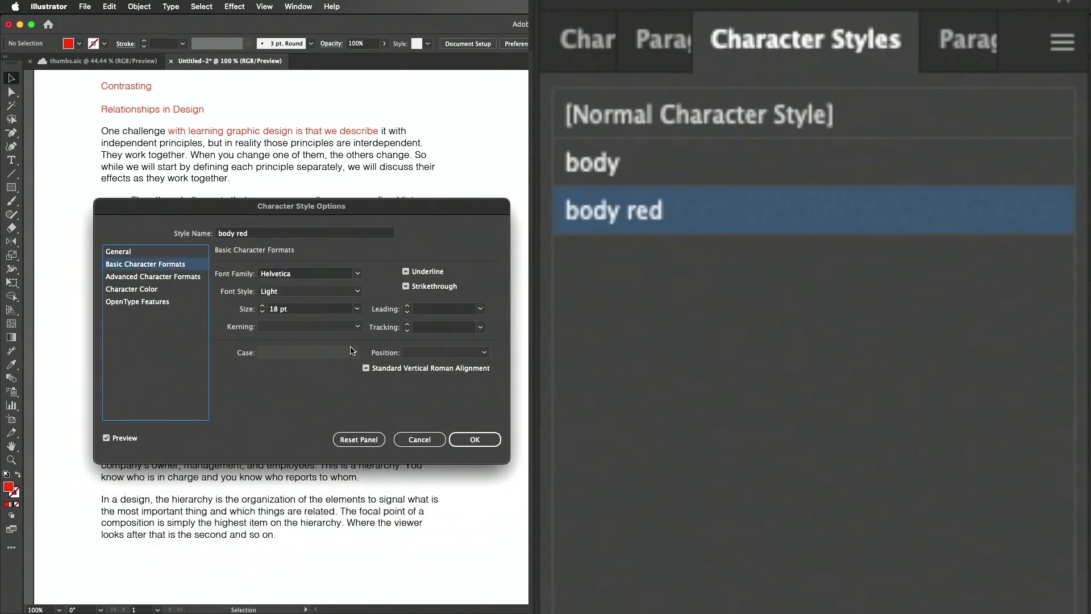
{"action": "left_click", "coordinate": [161, 290]}
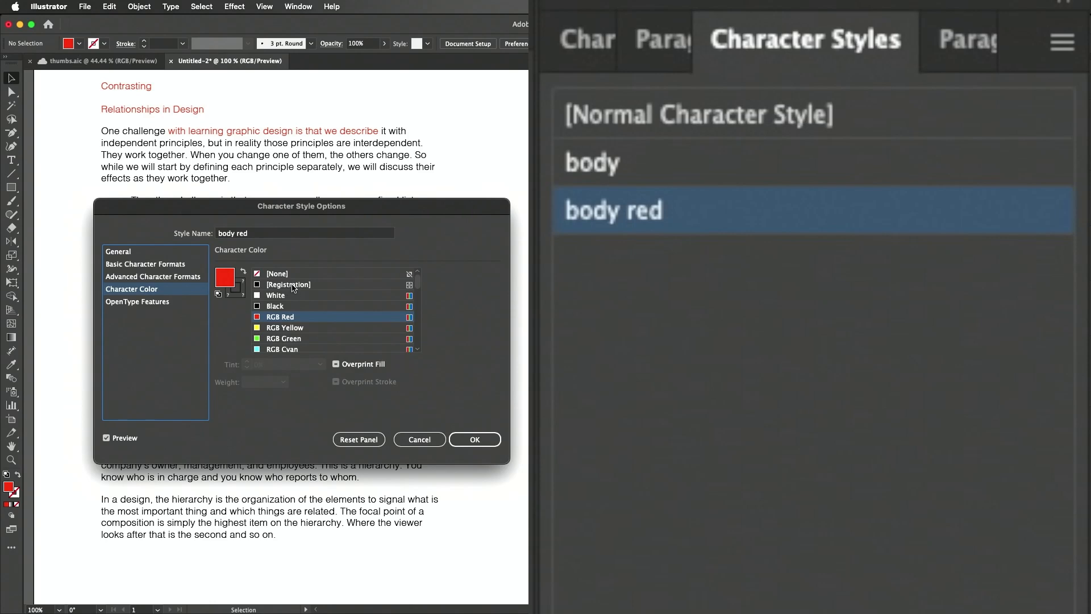
{"action": "left_click", "coordinate": [291, 340]}
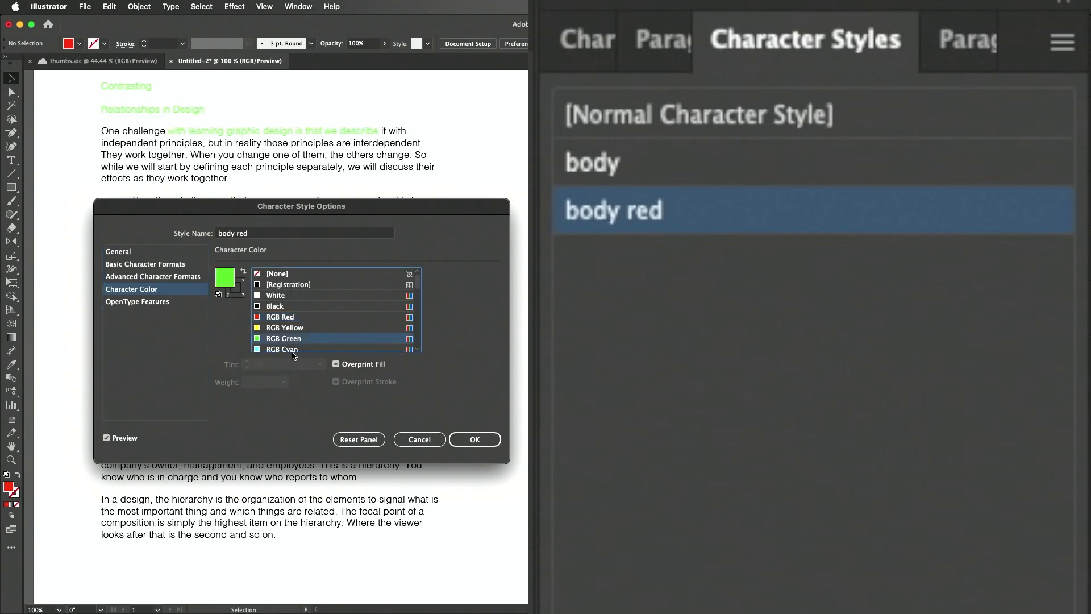
{"action": "left_click", "coordinate": [294, 349]}
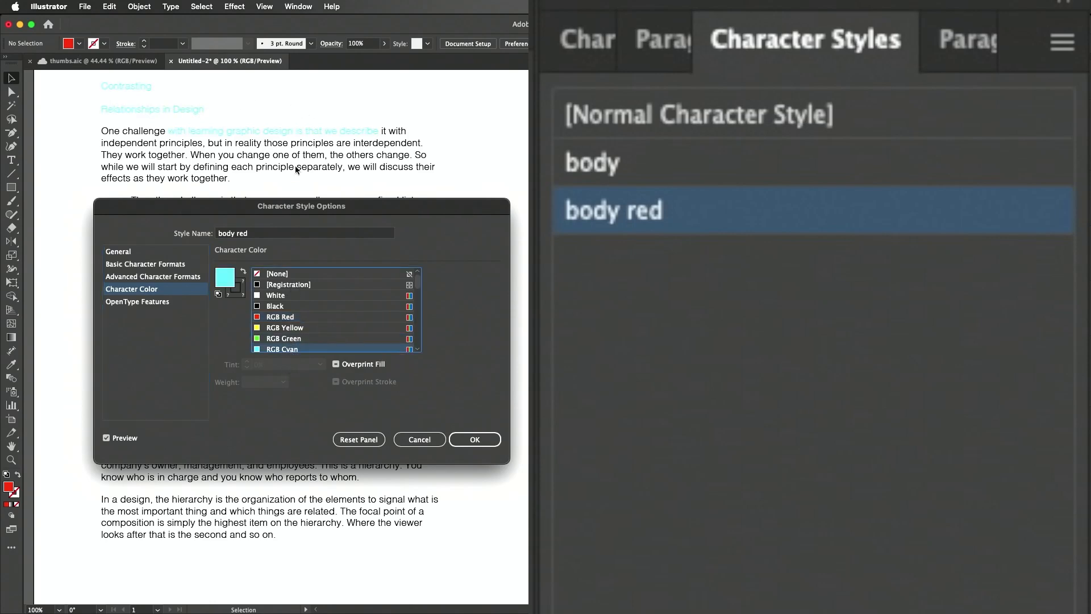
{"action": "left_click", "coordinate": [299, 339]}
{"action": "mouse_move", "coordinate": [419, 282]}
{"action": "left_mouse_down"}
{"action": "mouse_move", "coordinate": [420, 293]}
{"action": "mouse_move", "coordinate": [420, 275]}
{"action": "left_mouse_up"}
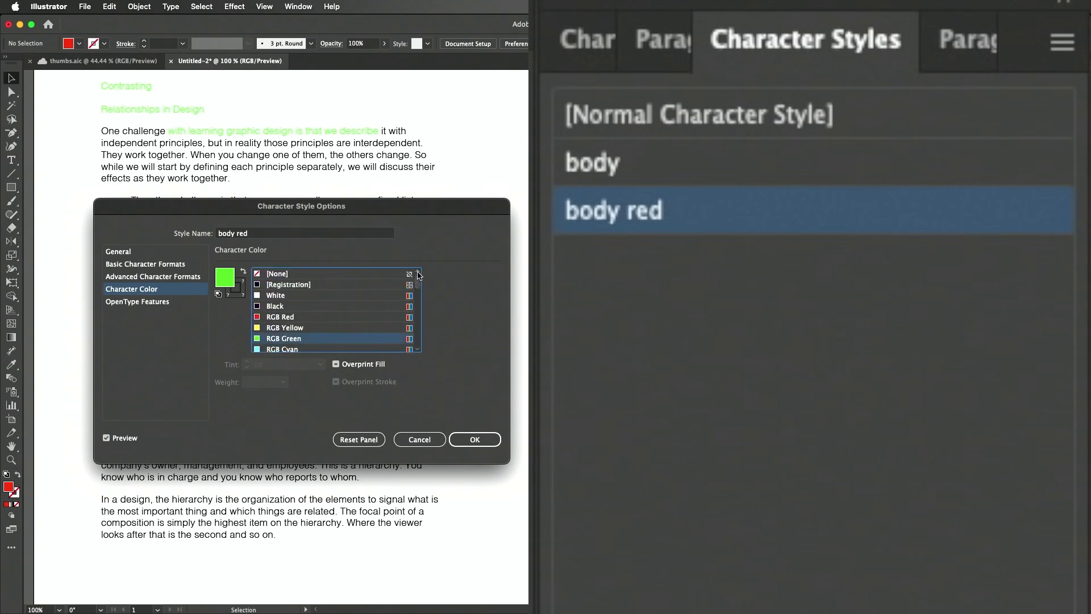
{"action": "left_click", "coordinate": [293, 285]}
Set the body red style's font style to Oblique and its case to All Caps, and confirm the style options
{"action": "left_click", "coordinate": [157, 278]}
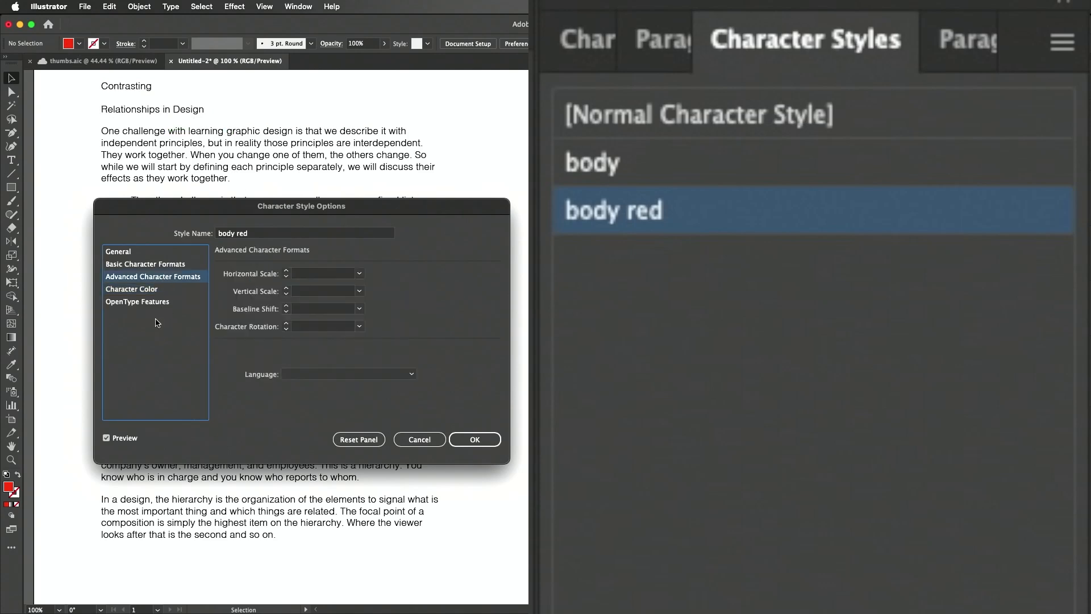
{"action": "left_click", "coordinate": [145, 264]}
{"action": "left_click", "coordinate": [357, 291]}
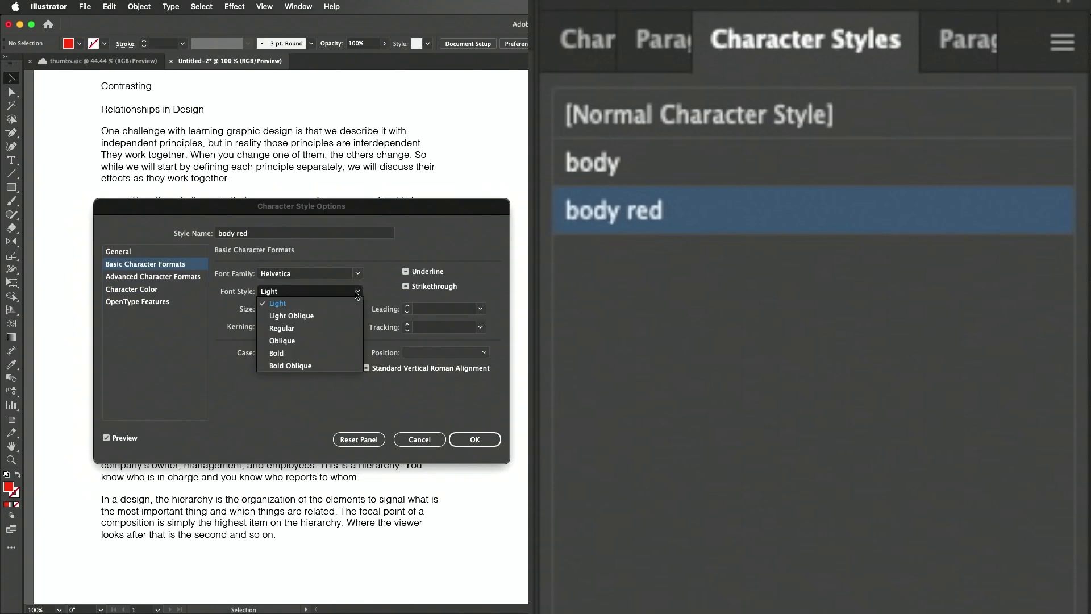
{"action": "left_click", "coordinate": [334, 343]}
{"action": "left_click", "coordinate": [341, 352]}
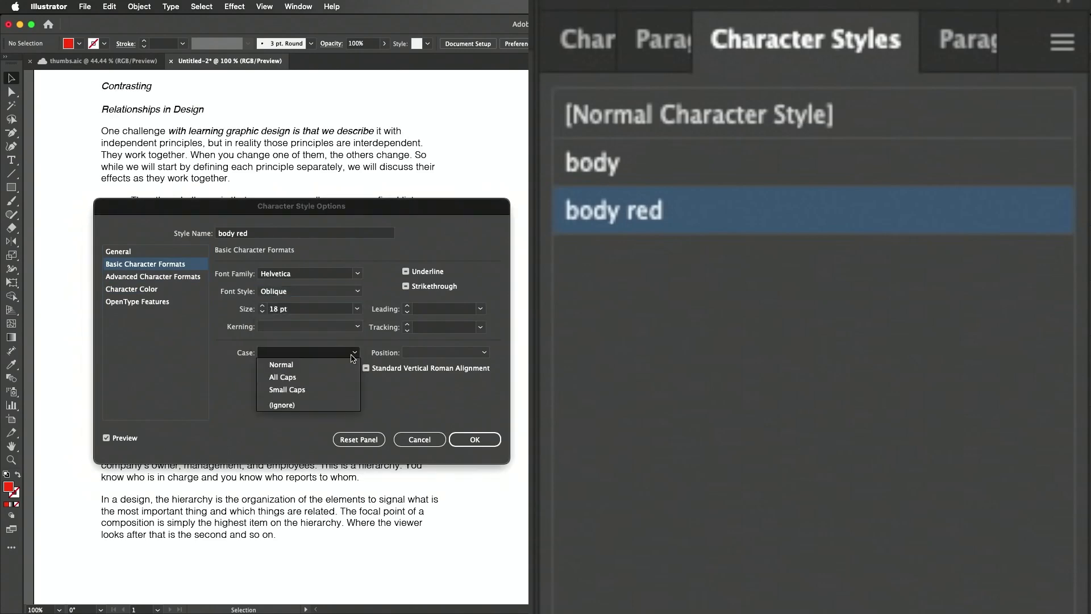
{"action": "left_click", "coordinate": [322, 379]}
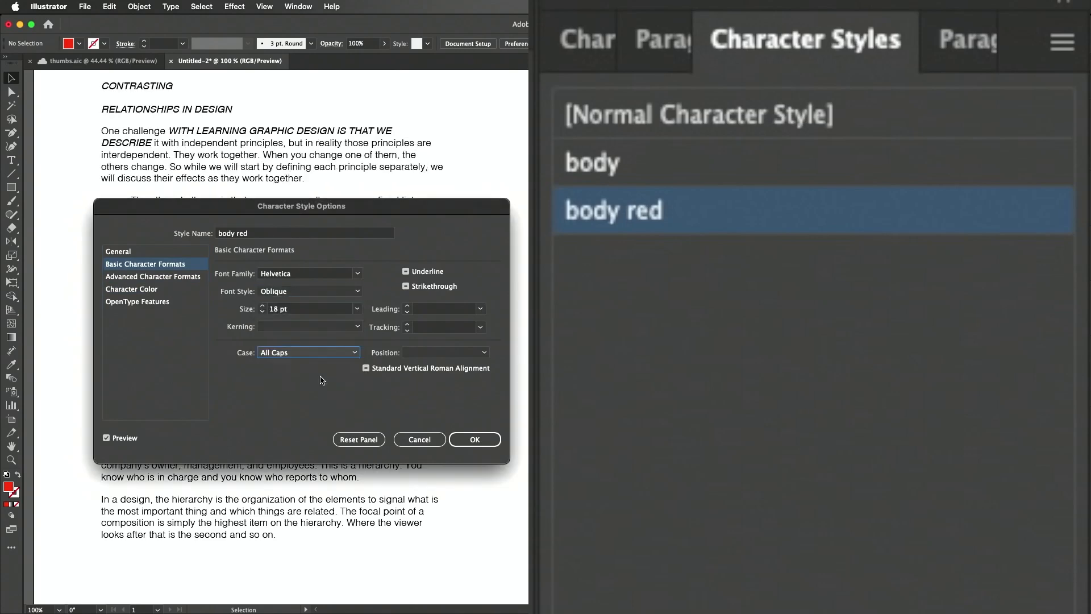
{"action": "key", "text": "Return"}
Create a new character style named header with the Veneer font family
{"action": "left_click", "coordinate": [989, 610]}
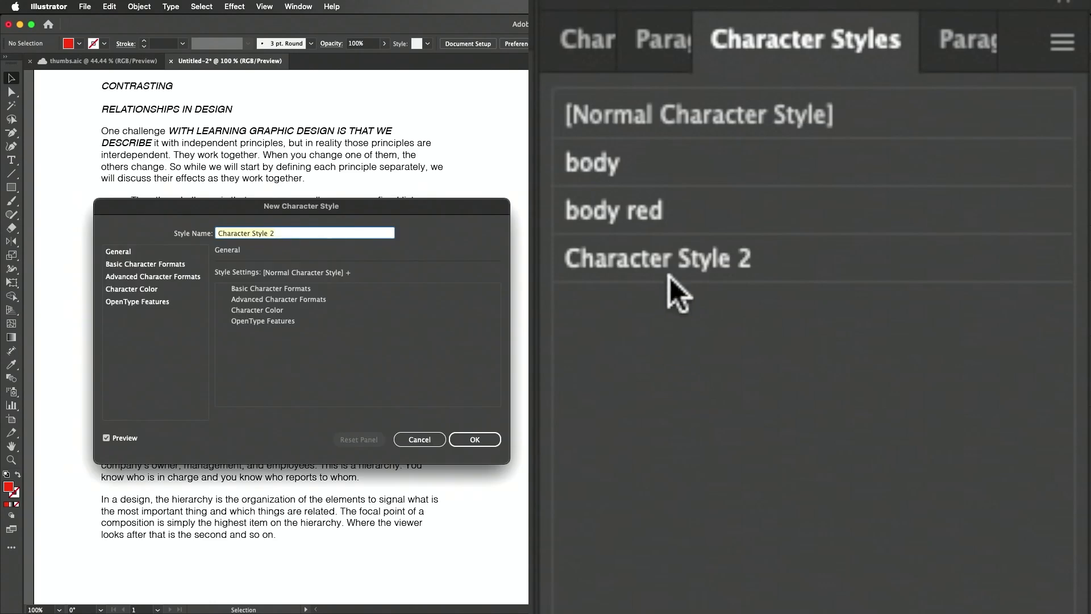
{"action": "type", "text": "header"}
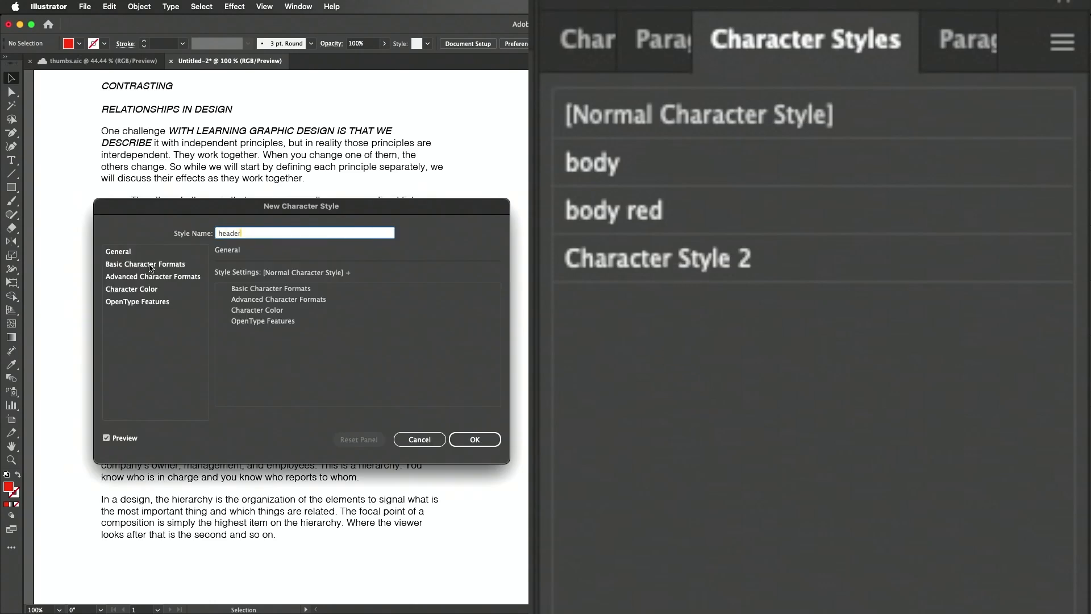
{"action": "left_click", "coordinate": [147, 256]}
{"action": "left_click", "coordinate": [148, 264]}
{"action": "left_click", "coordinate": [359, 273]}
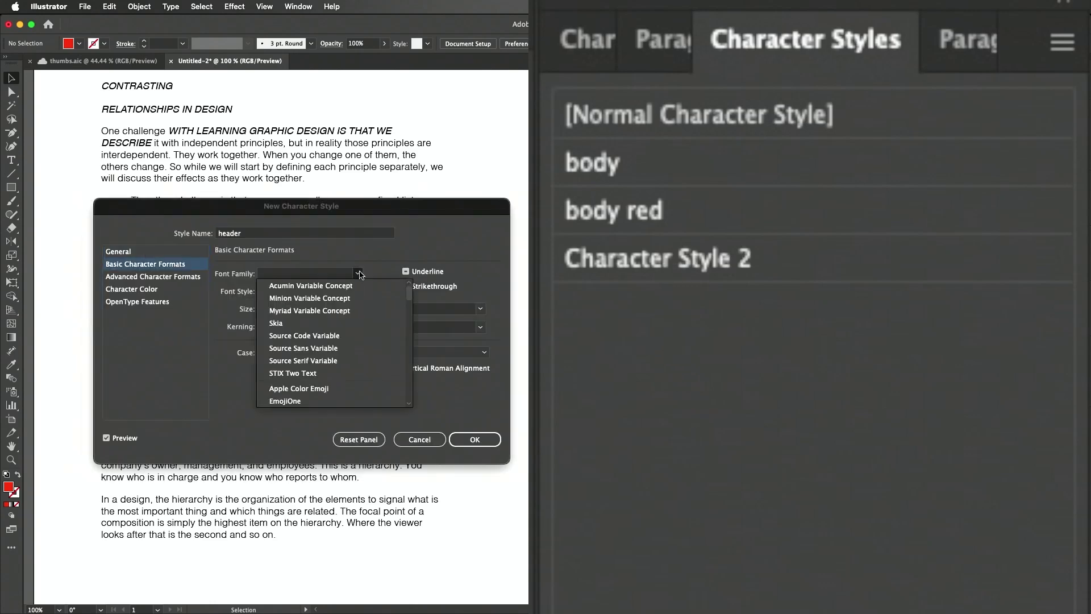
{"action": "key", "text": "v"}
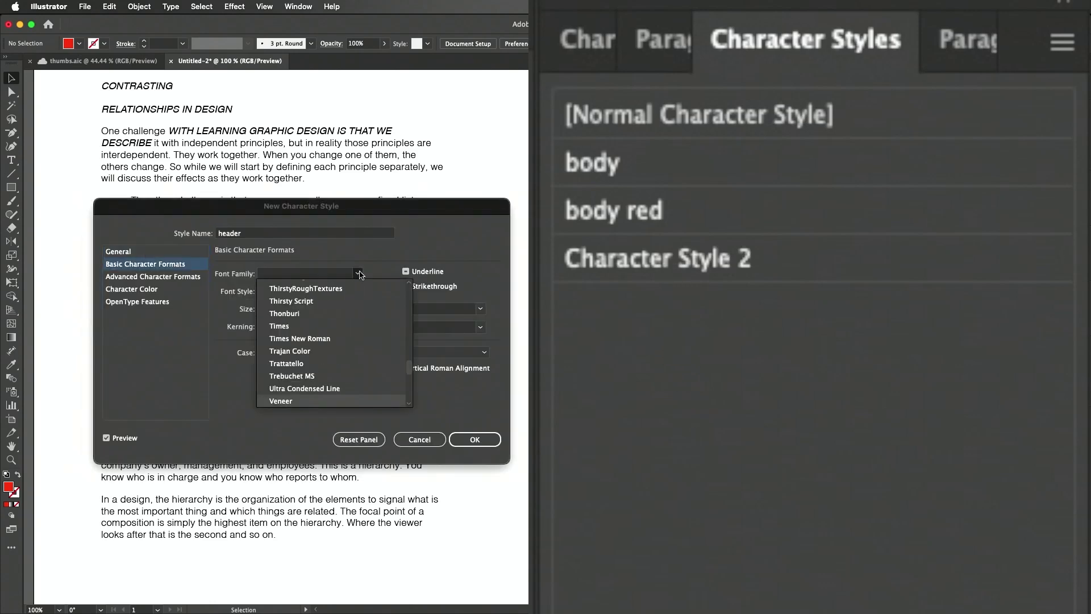
{"action": "key", "text": "Return"}
Set the header style's font style to Regular and its size to 60 pt, and confirm the new style
{"action": "left_click", "coordinate": [358, 292]}
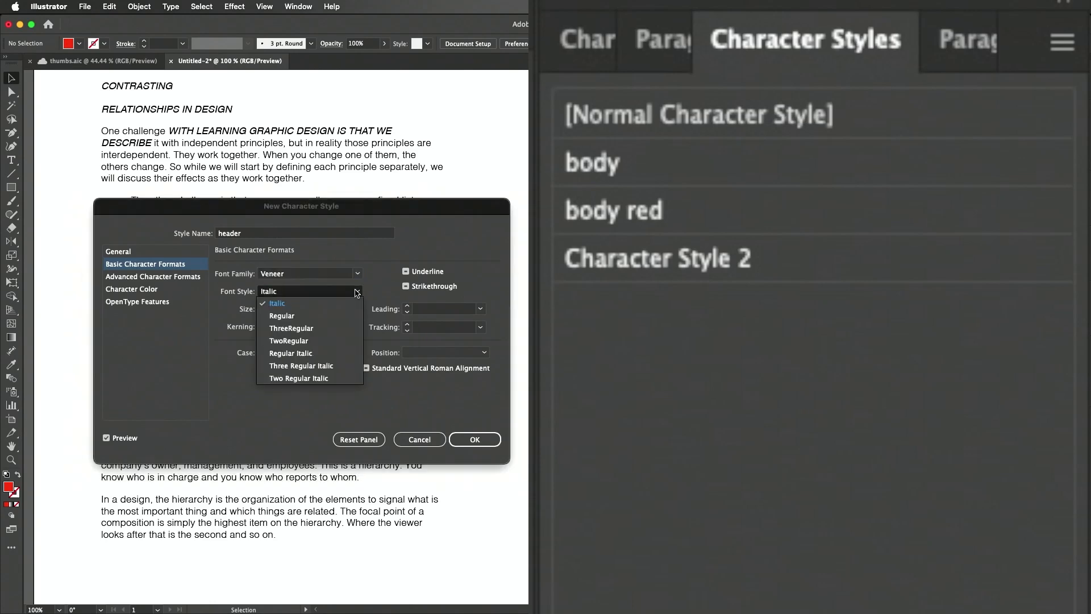
{"action": "left_click", "coordinate": [341, 315]}
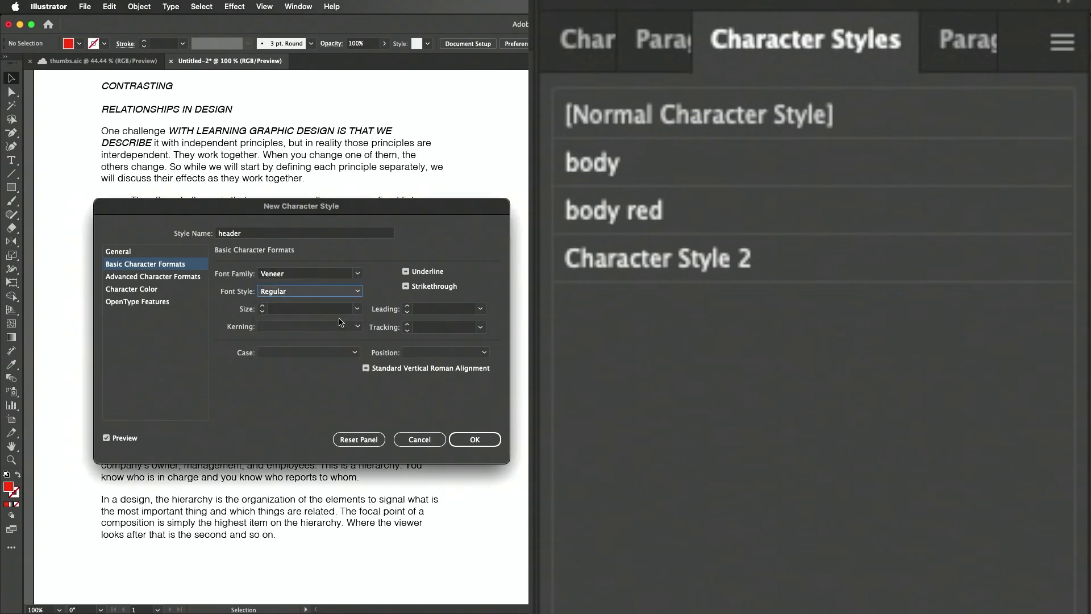
{"action": "left_click", "coordinate": [357, 310]}
{"action": "left_click", "coordinate": [374, 499]}
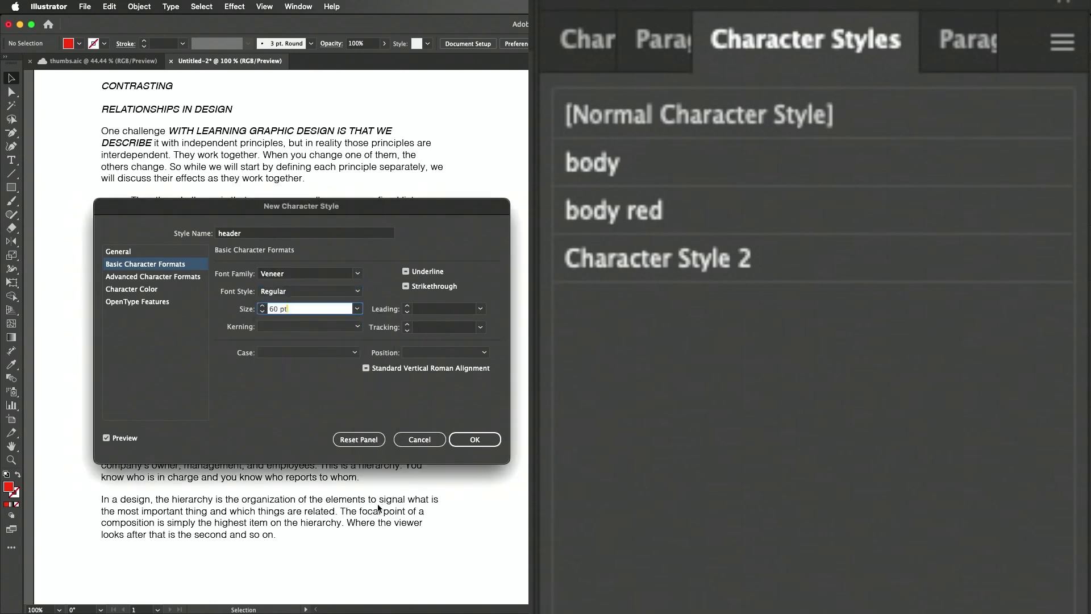
{"action": "left_click", "coordinate": [475, 441]}
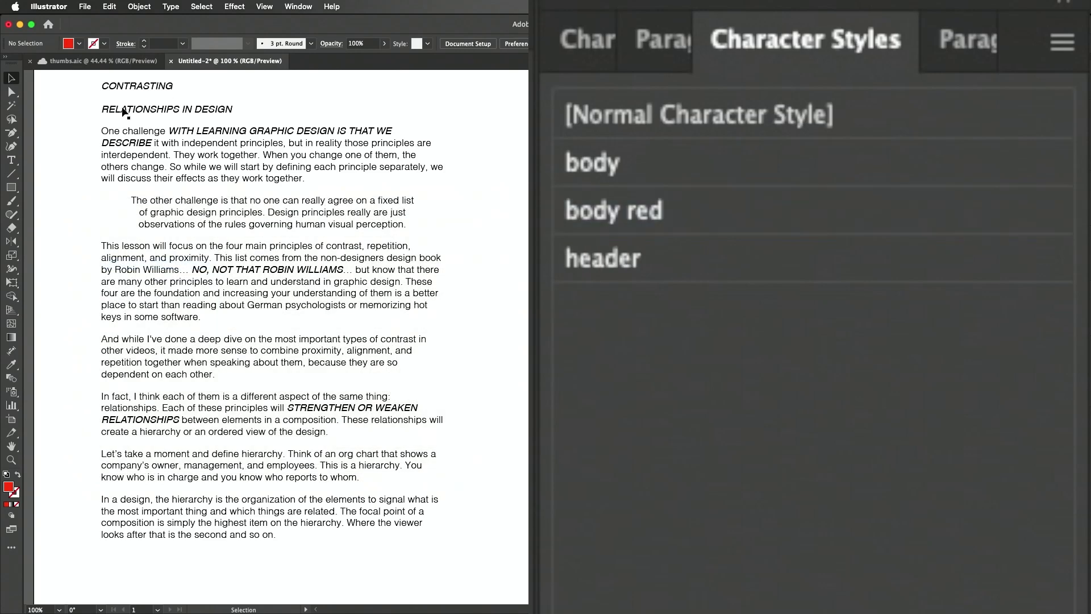
Apply the header character style to the Contrasting and Relationships in Design headings
{"action": "key", "text": "t"}
{"action": "left_click_drag", "start_coordinate": [174, 86], "coordinate": [96, 92]}
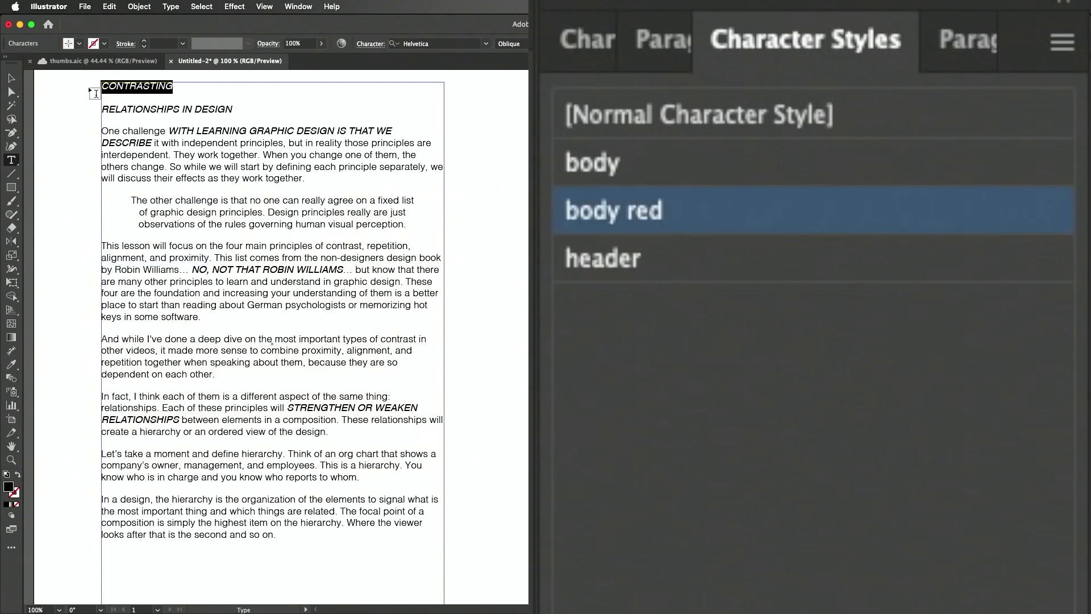
{"action": "left_click", "coordinate": [651, 270]}
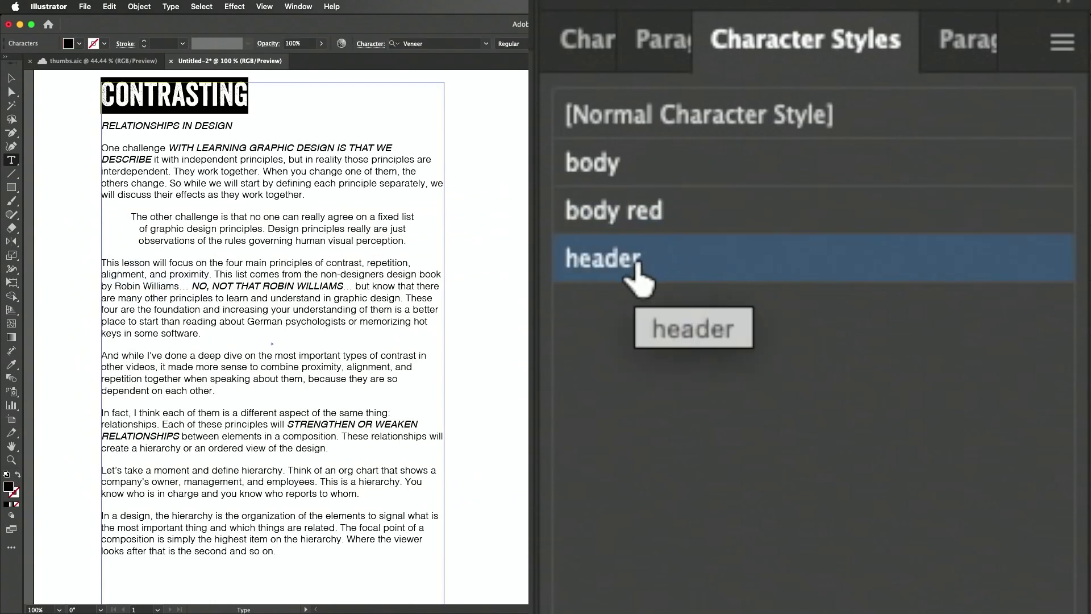
{"action": "key", "text": "Escape"}
{"action": "left_click", "coordinate": [12, 160]}
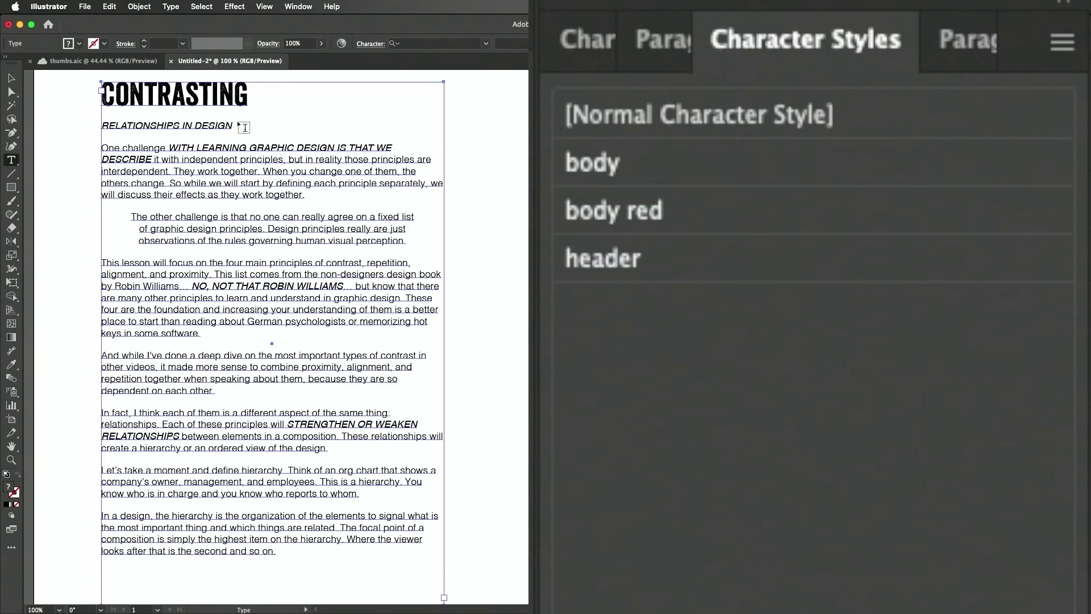
{"action": "left_click_drag", "start_coordinate": [233, 126], "coordinate": [102, 129]}
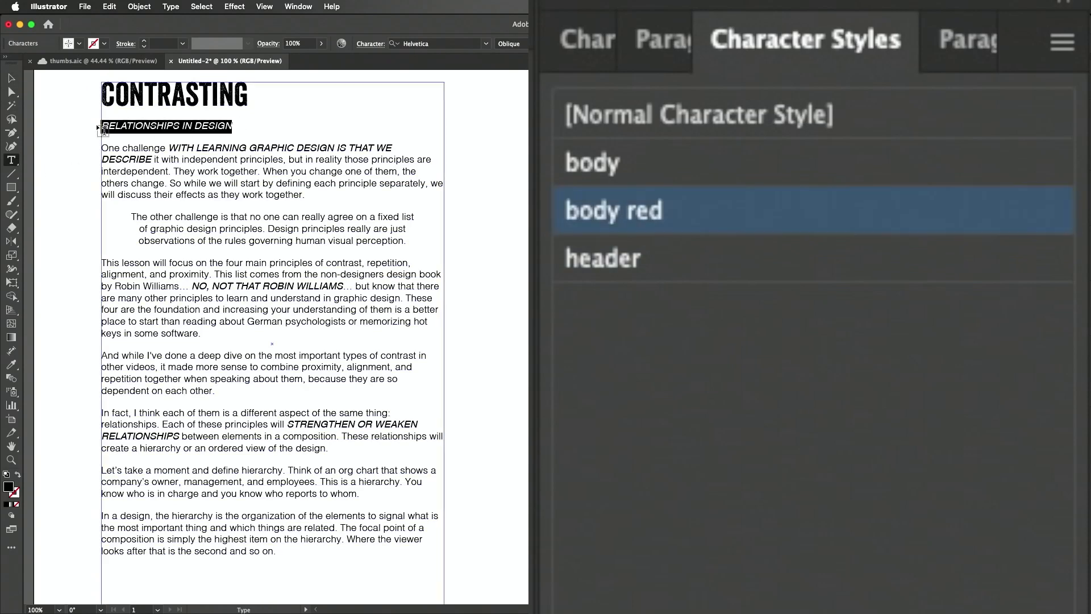
{"action": "left_click", "coordinate": [648, 261]}
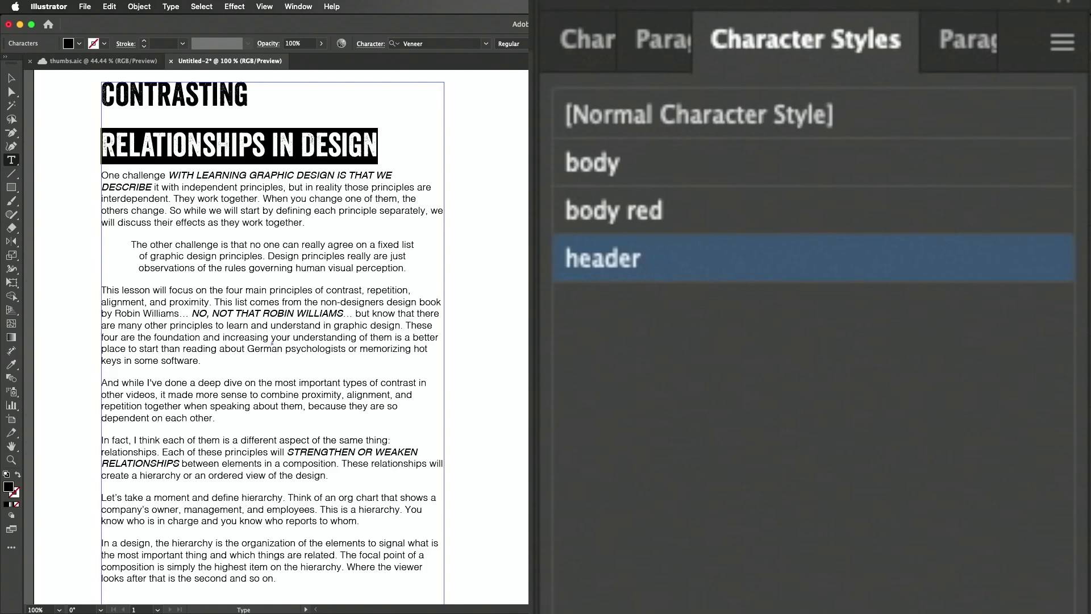
Duplicate the header character style and rename the copy subheader
{"action": "left_click_drag", "start_coordinate": [832, 262], "coordinate": [1012, 611]}
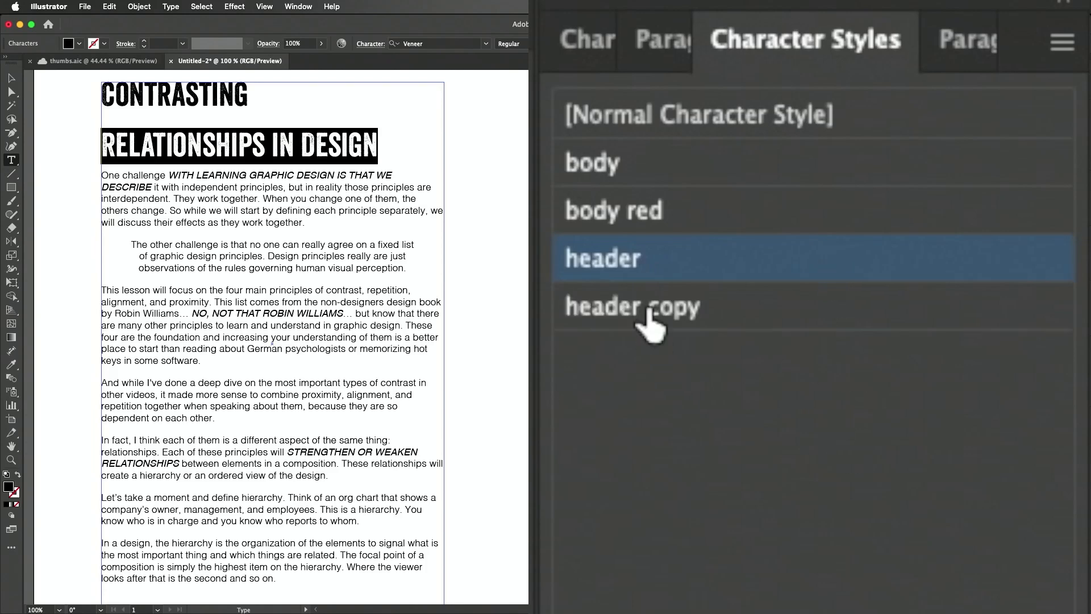
{"action": "double_click", "coordinate": [651, 324]}
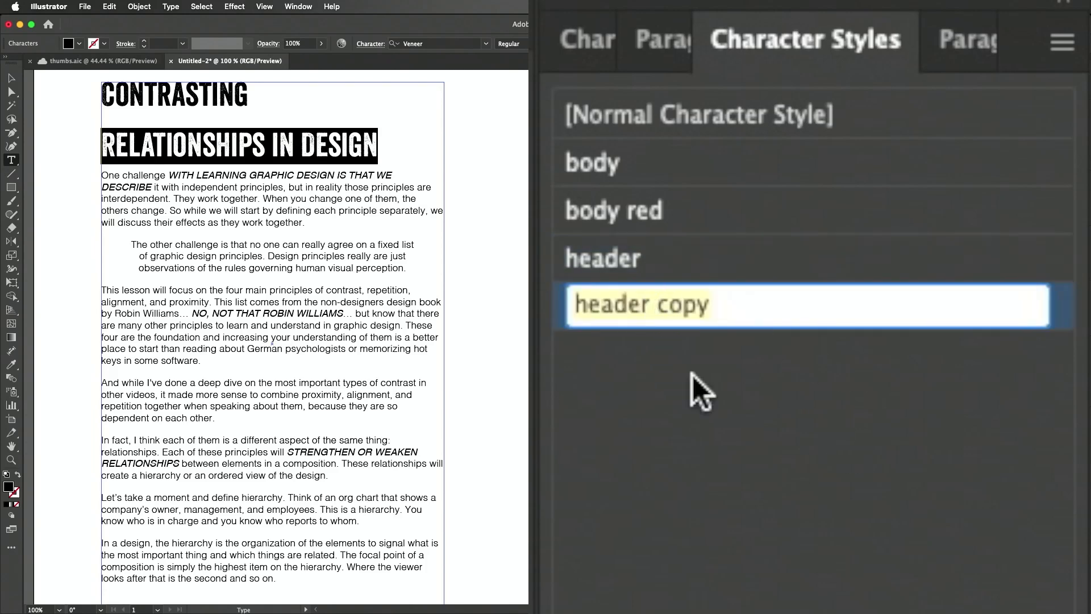
{"action": "type", "text": "subheader"}
{"action": "key", "text": "Return"}
Edit the subheader character style and set its font size to 32 pt
{"action": "double_click", "coordinate": [701, 322]}
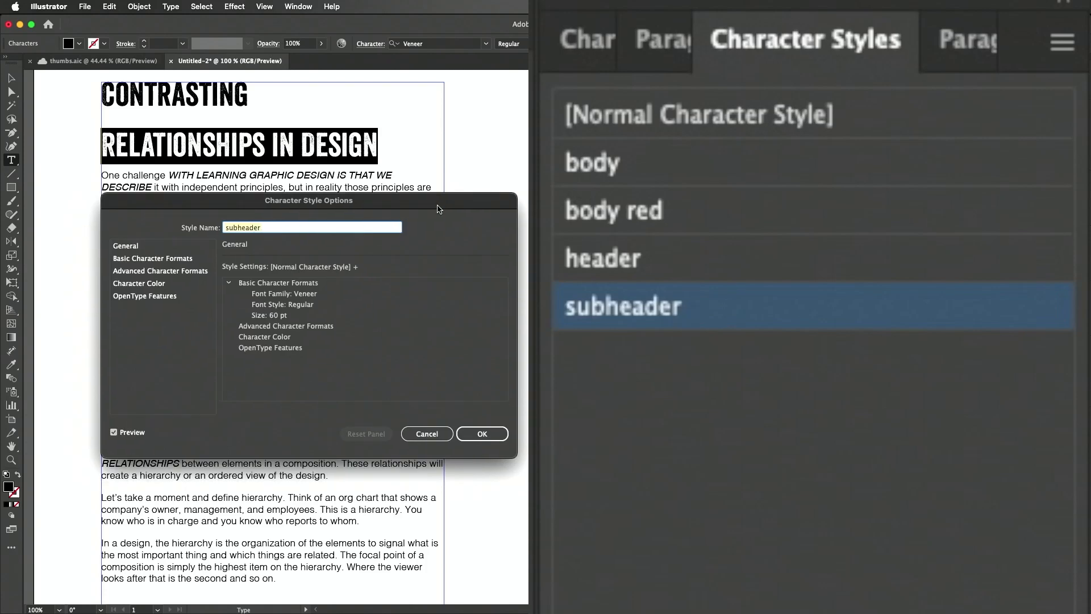
{"action": "left_click", "coordinate": [169, 259]}
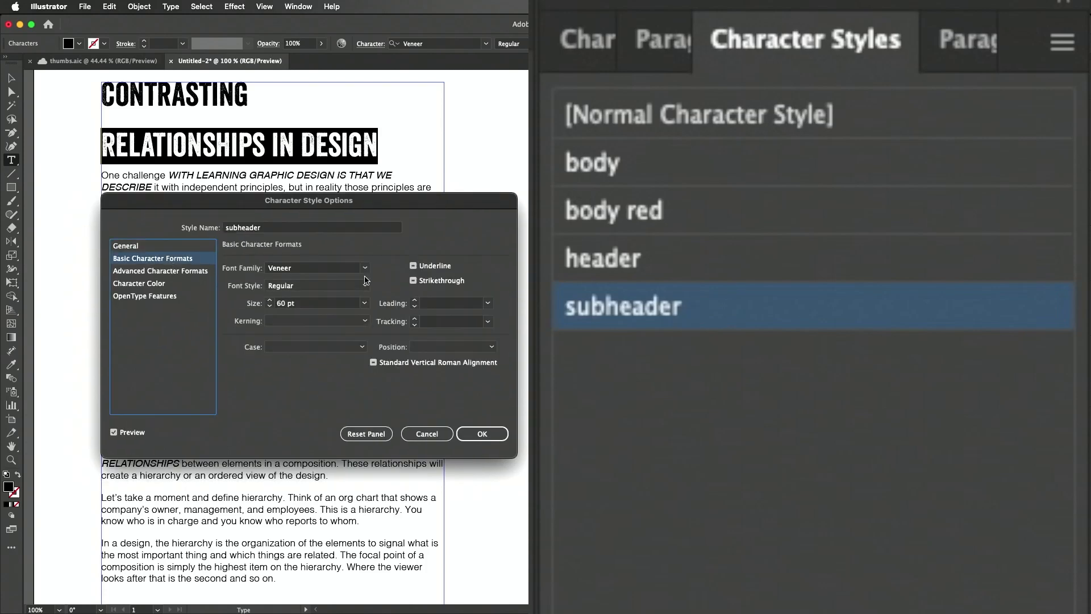
{"action": "left_click", "coordinate": [366, 304]}
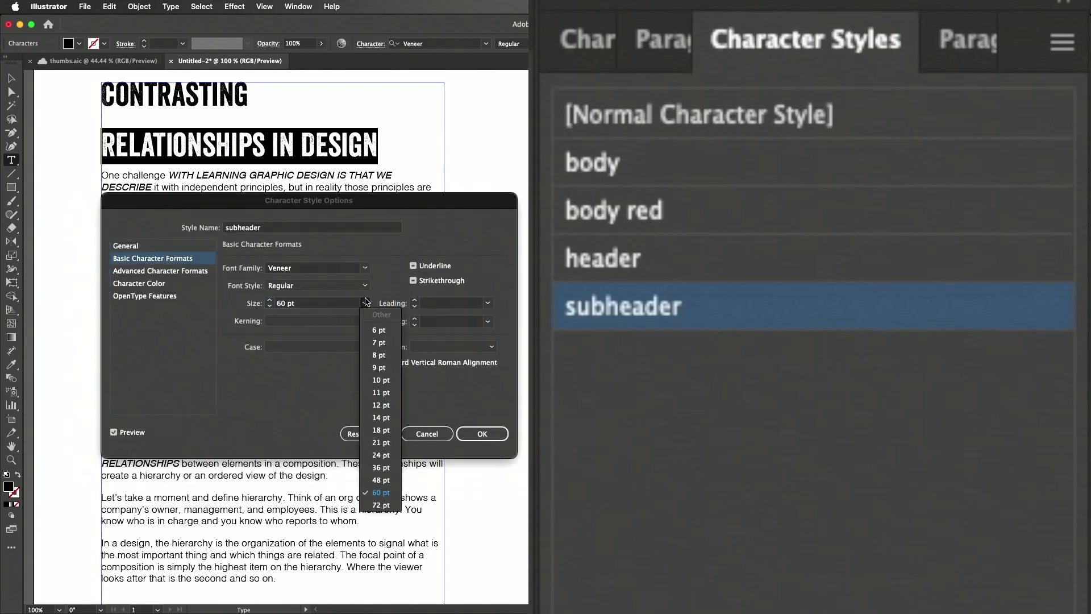
{"action": "left_click", "coordinate": [384, 456]}
{"action": "scroll", "coordinate": [331, 307], "scroll_direction": "up", "scroll_amount": 8}
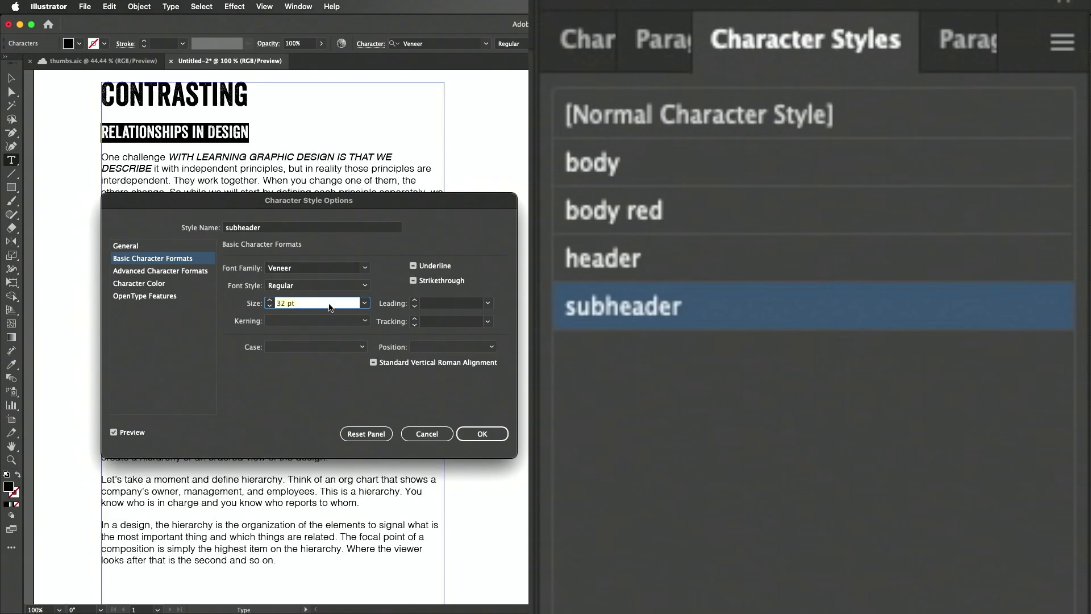
Increase the subheader style's tracking to 121
{"action": "left_click", "coordinate": [415, 318]}
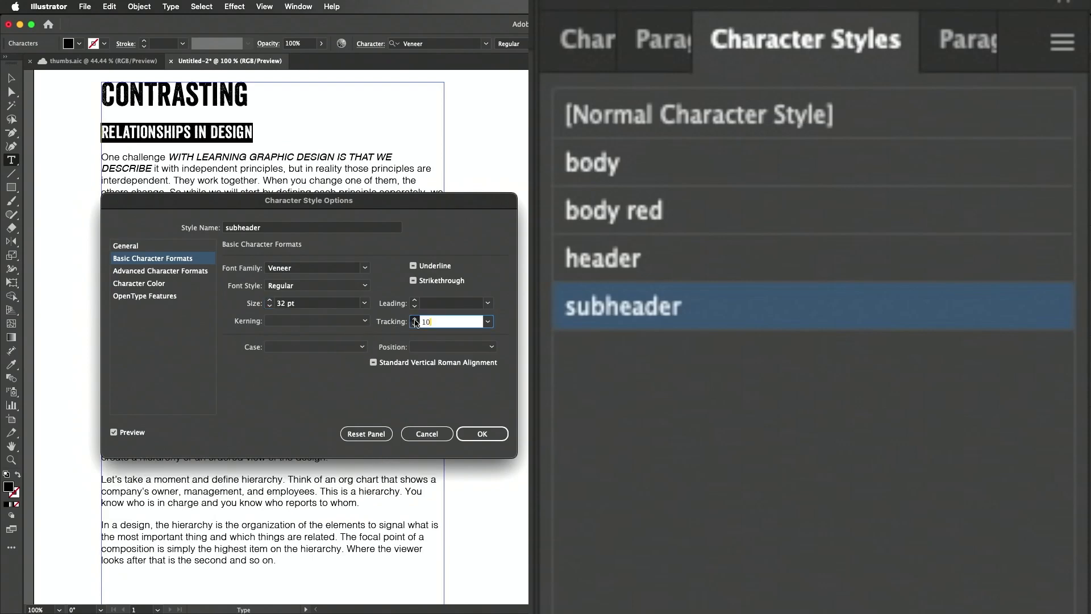
{"action": "left_click", "coordinate": [415, 319]}
{"action": "left_click", "coordinate": [415, 318]}
{"action": "left_click", "coordinate": [414, 319]}
{"action": "left_click", "coordinate": [415, 319]}
Set the subheader style's character color to RGB Red, confirm the style options and deselect the text
{"action": "left_click", "coordinate": [184, 272]}
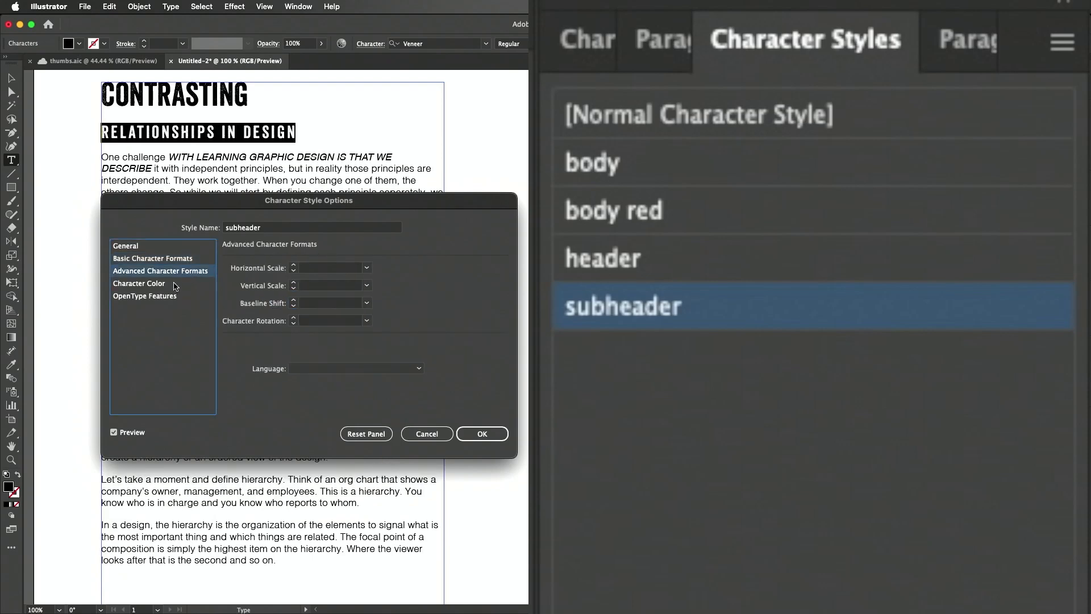
{"action": "left_click", "coordinate": [173, 283]}
{"action": "left_click", "coordinate": [290, 312]}
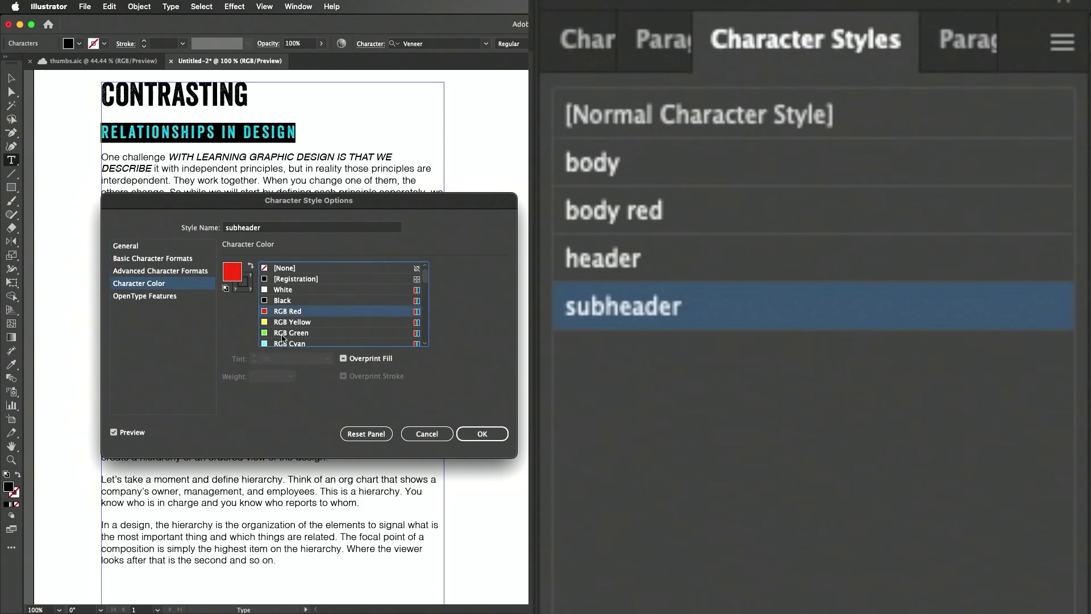
{"action": "left_click", "coordinate": [482, 434]}
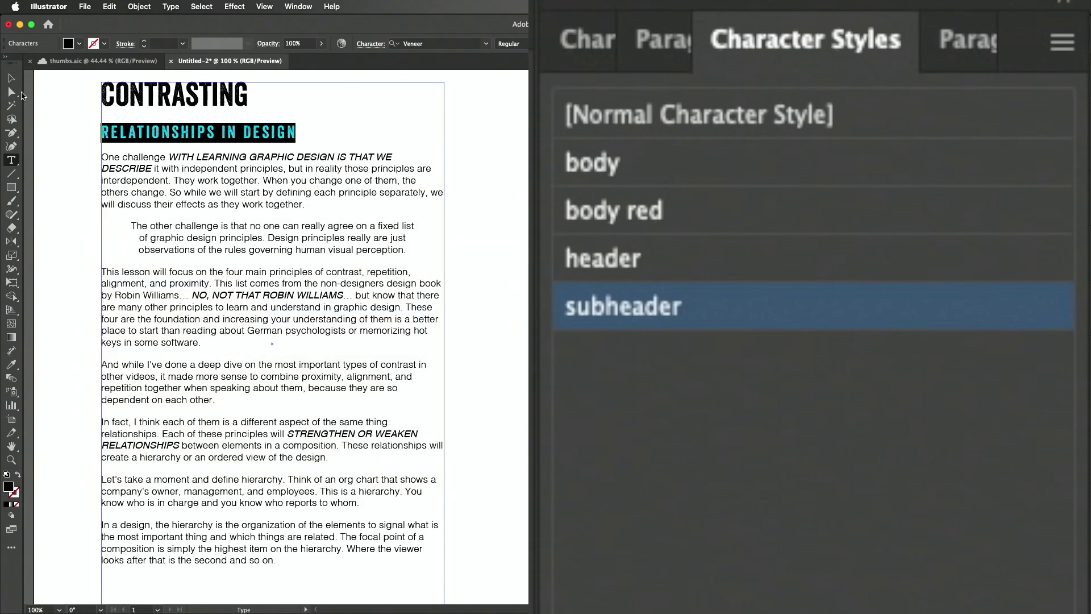
{"action": "key", "text": "Escape"}
{"action": "left_click", "coordinate": [478, 248]}
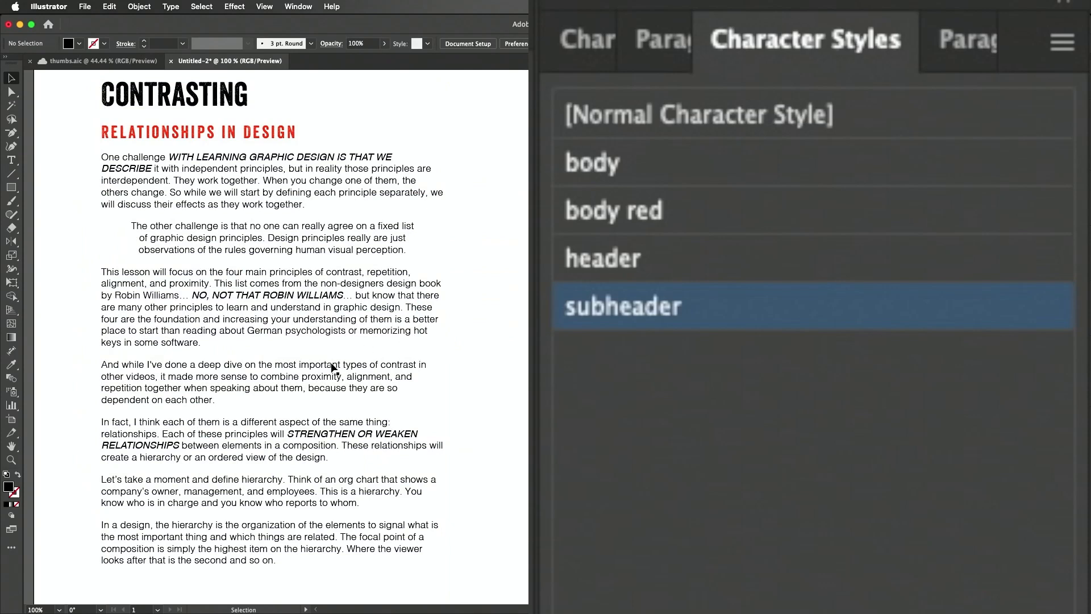
Insert a new line reading "This is a subheader" after the paragraph ending "keys in some software."
{"action": "key", "text": "t"}
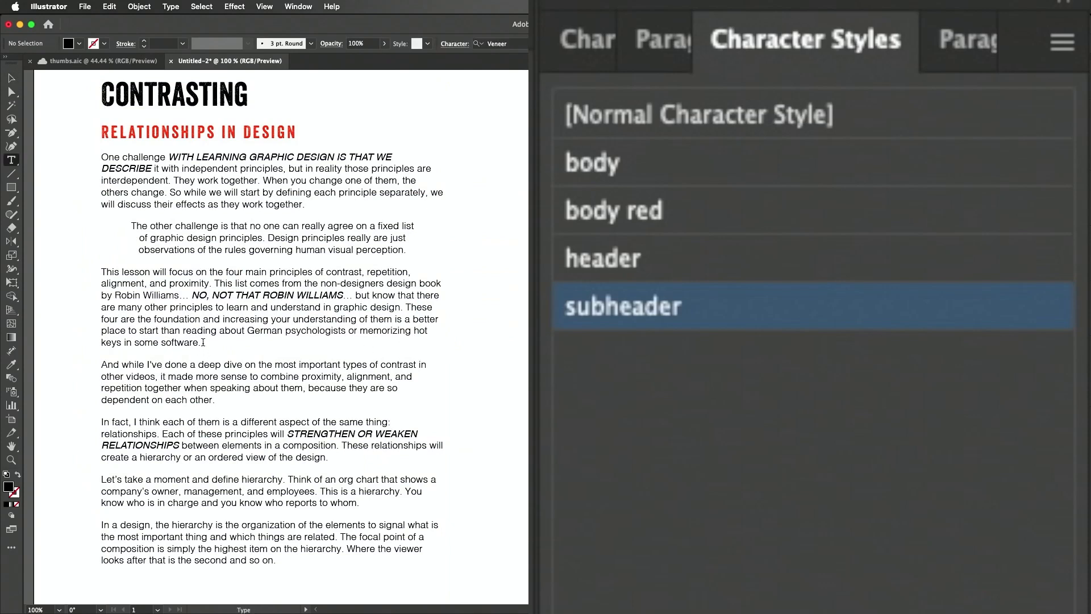
{"action": "left_click", "coordinate": [200, 343]}
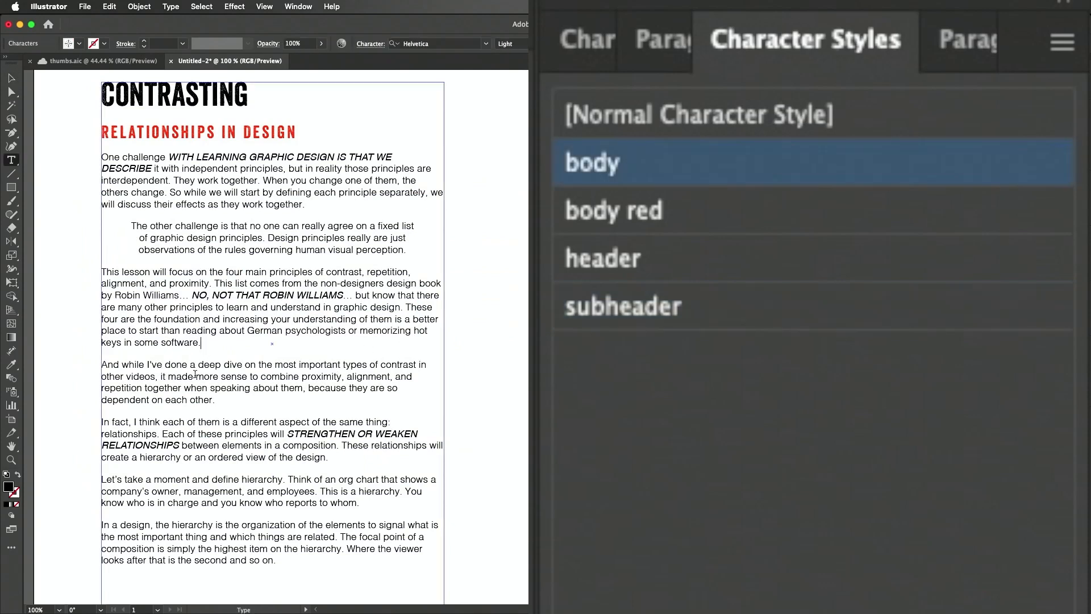
{"action": "key", "text": "Return"}
{"action": "type", "text": "T"}
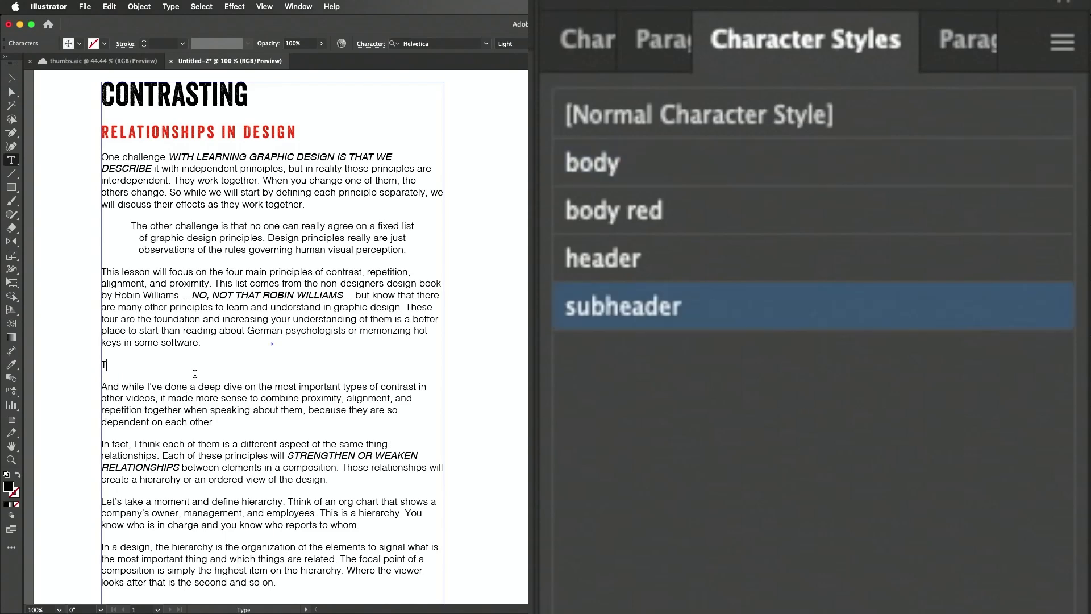
{"action": "type", "text": "his is a subheader"}
Apply the subheader character style to the line "This is a subheader" and deselect the text
{"action": "triple_click", "coordinate": [195, 369]}
{"action": "left_click", "coordinate": [682, 313]}
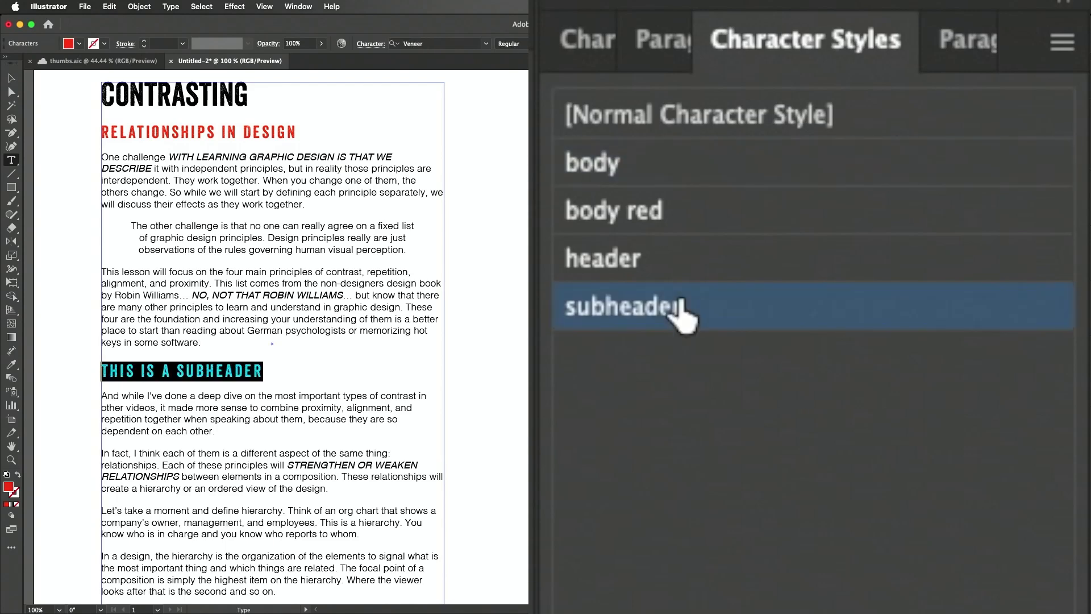
{"action": "key", "text": "Escape"}
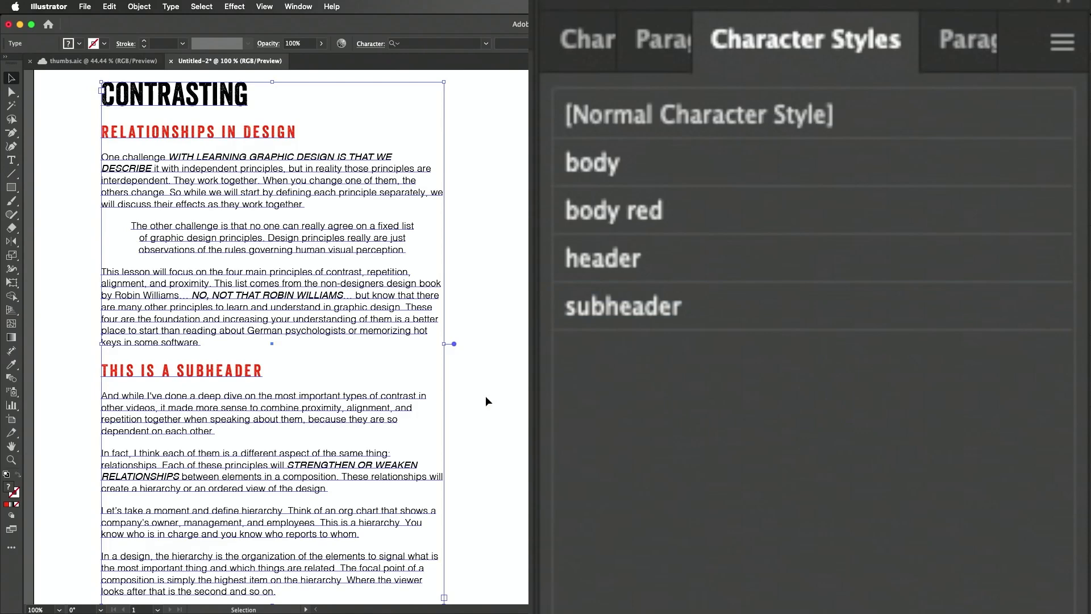
{"action": "left_click", "coordinate": [486, 432]}
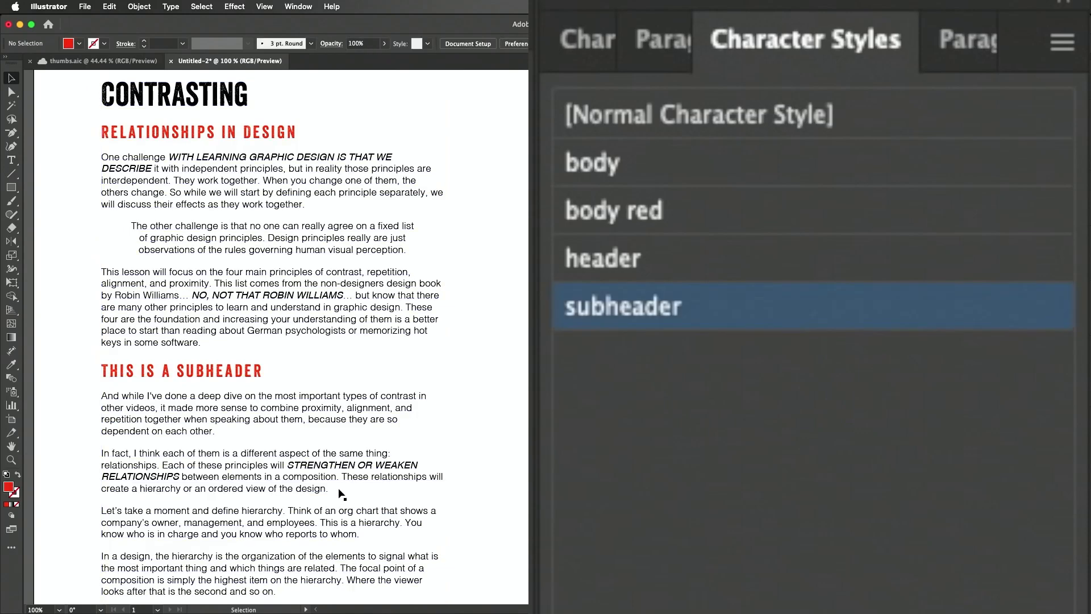
Change the subheader style's character color to Black and confirm the style options
{"action": "double_click", "coordinate": [748, 306]}
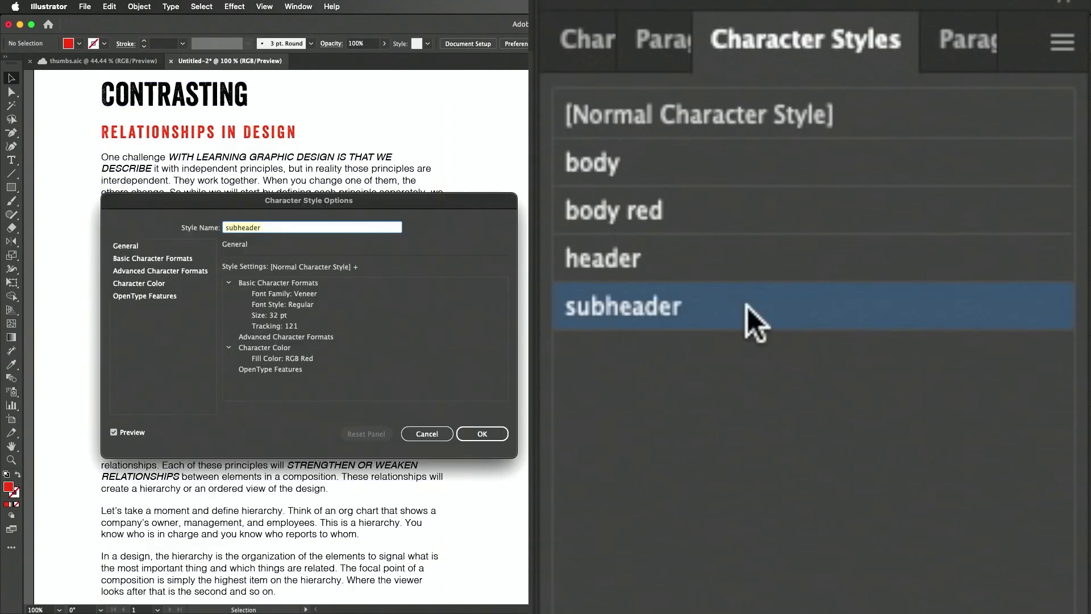
{"action": "left_click", "coordinate": [167, 286]}
{"action": "left_click", "coordinate": [289, 300]}
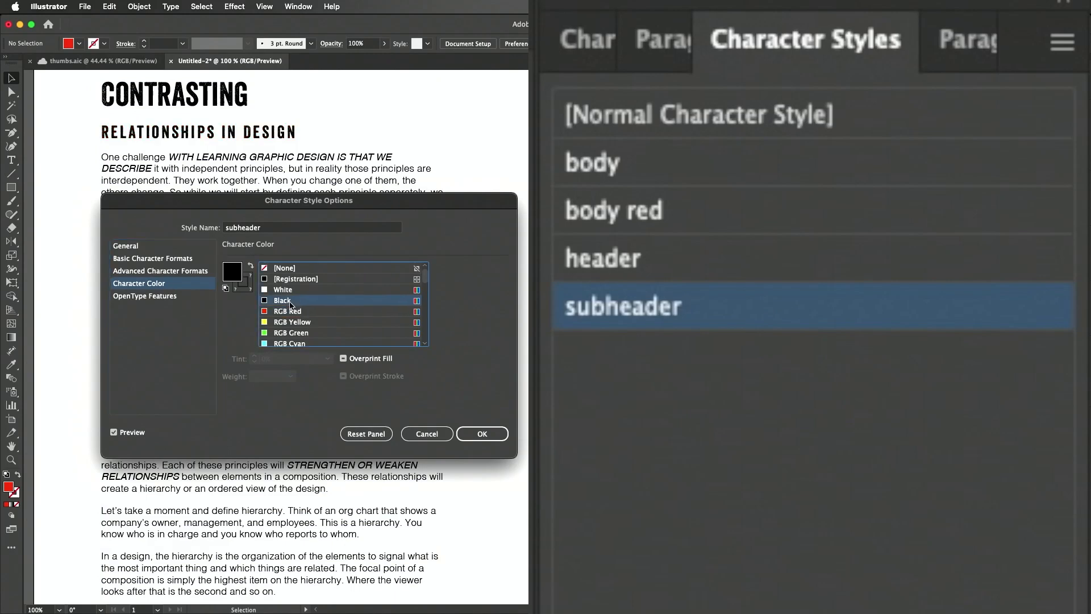
{"action": "left_click", "coordinate": [474, 433]}
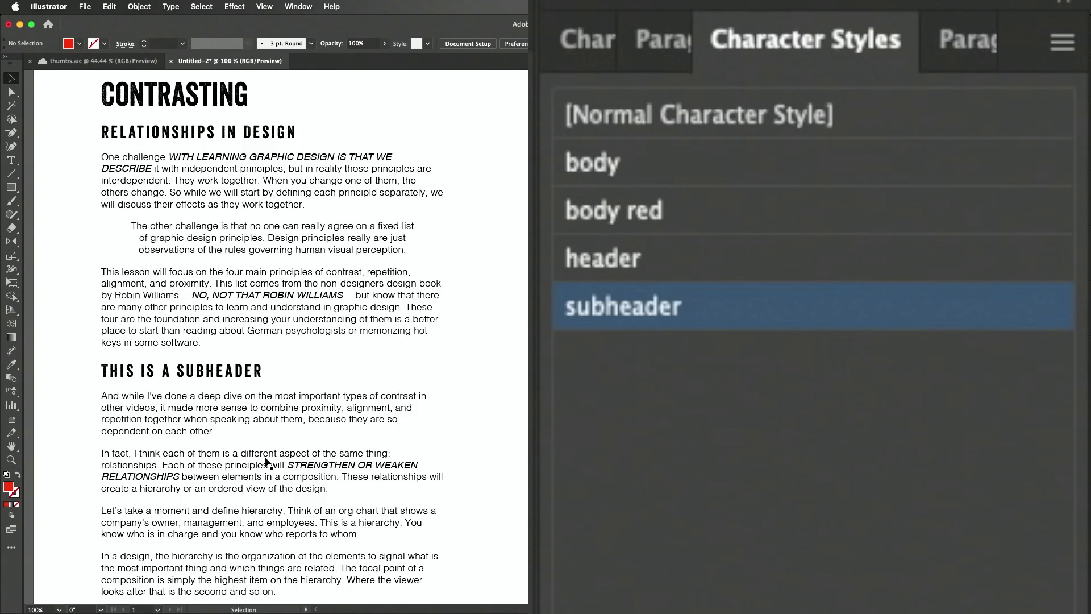
Examine the Normal Paragraph Style's option categories, from General and character formats to Indents and Spacing, without changing anything
{"action": "left_click", "coordinate": [958, 45]}
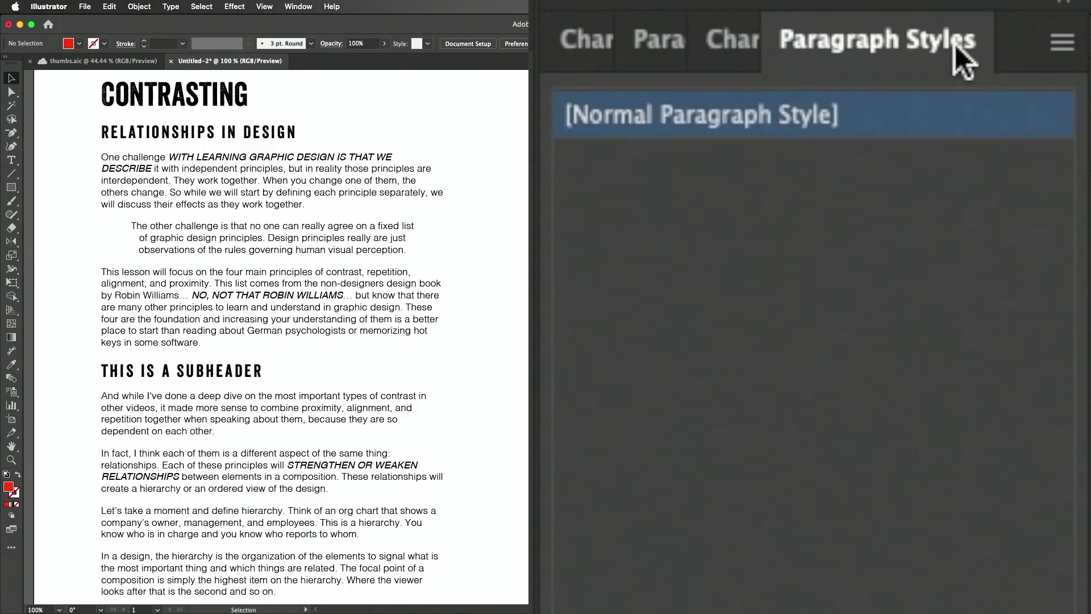
{"action": "double_click", "coordinate": [787, 117]}
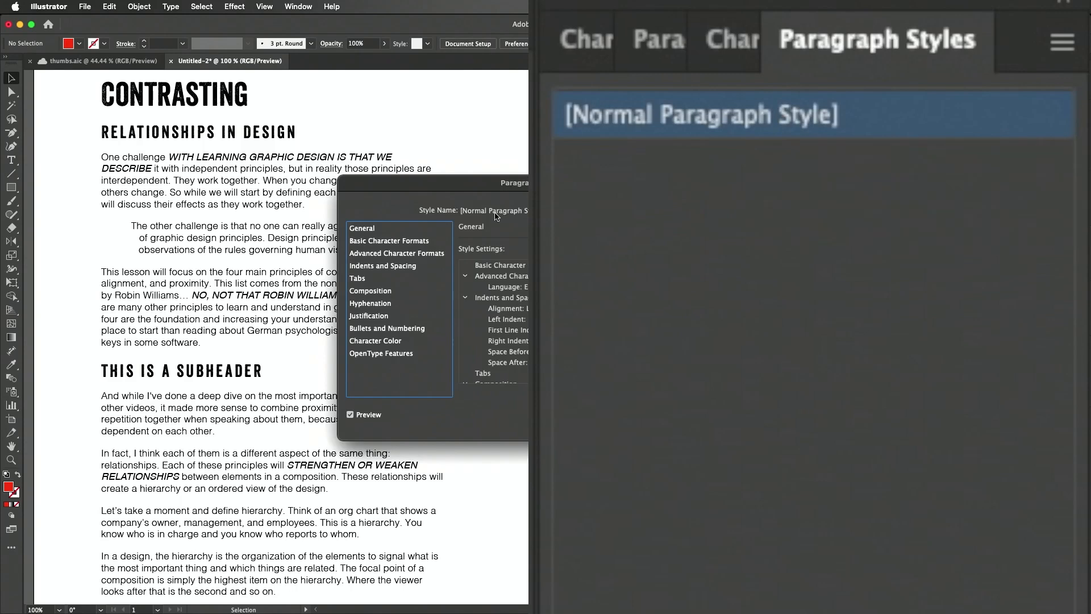
{"action": "left_click_drag", "start_coordinate": [543, 191], "coordinate": [314, 178]}
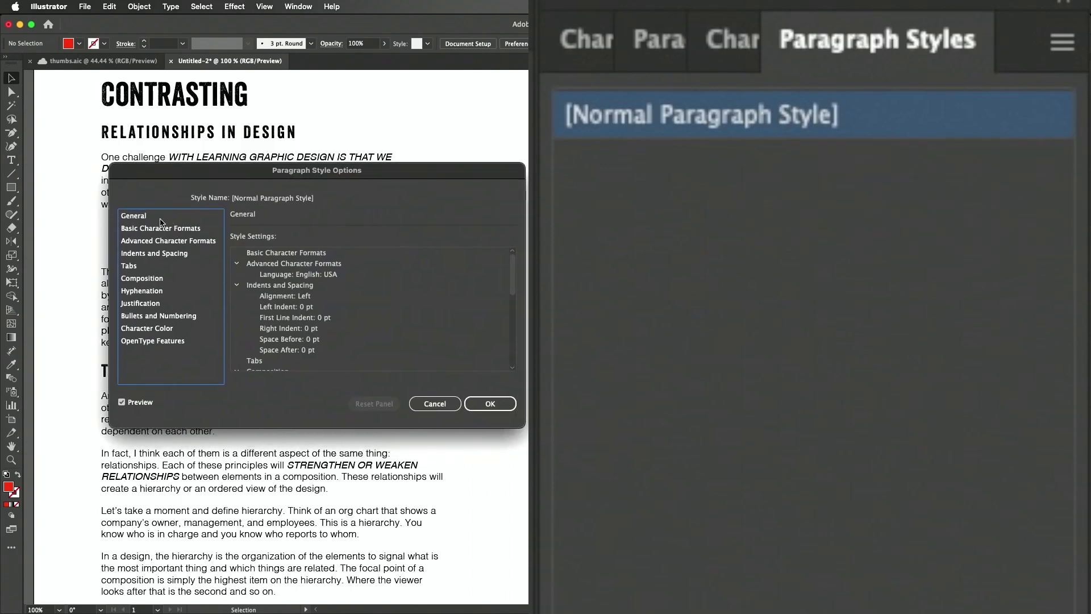
{"action": "left_click", "coordinate": [156, 306]}
{"action": "left_click", "coordinate": [162, 316]}
{"action": "left_click", "coordinate": [161, 329]}
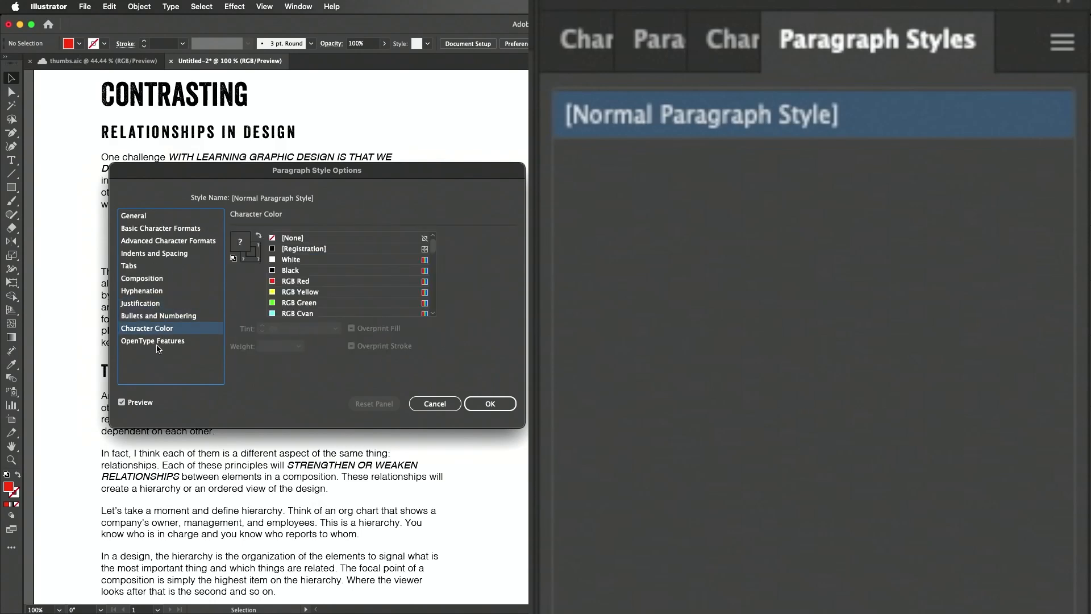
{"action": "left_click", "coordinate": [154, 216]}
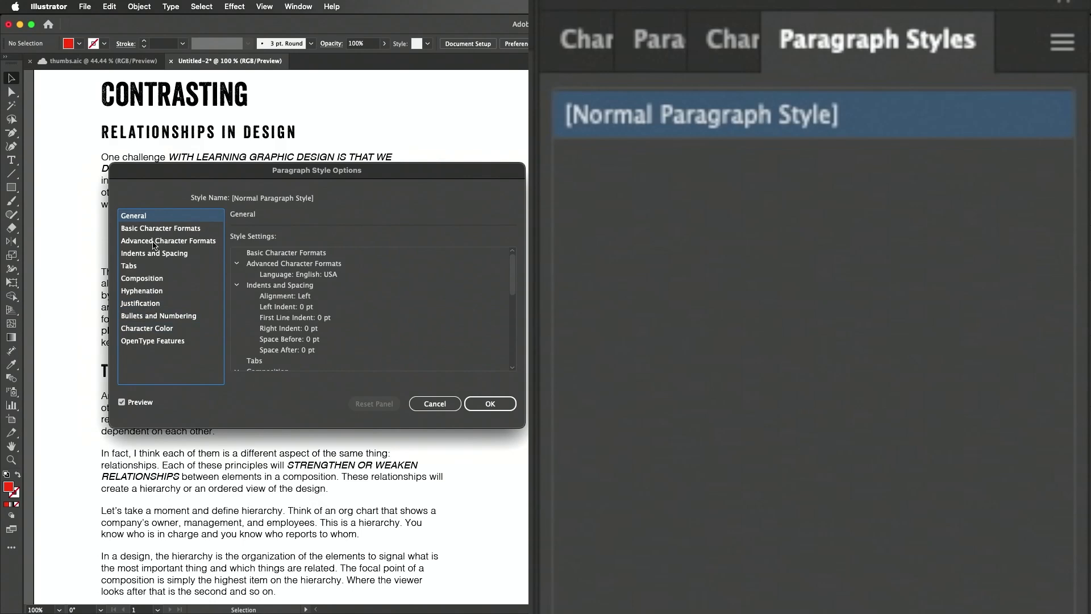
{"action": "left_click", "coordinate": [162, 230]}
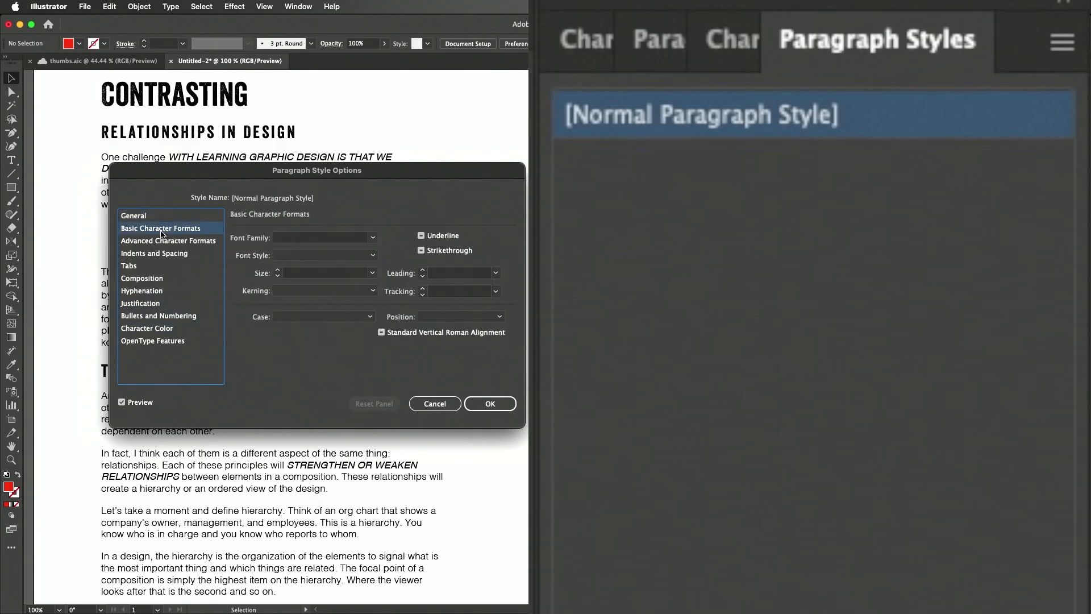
{"action": "left_click", "coordinate": [177, 242]}
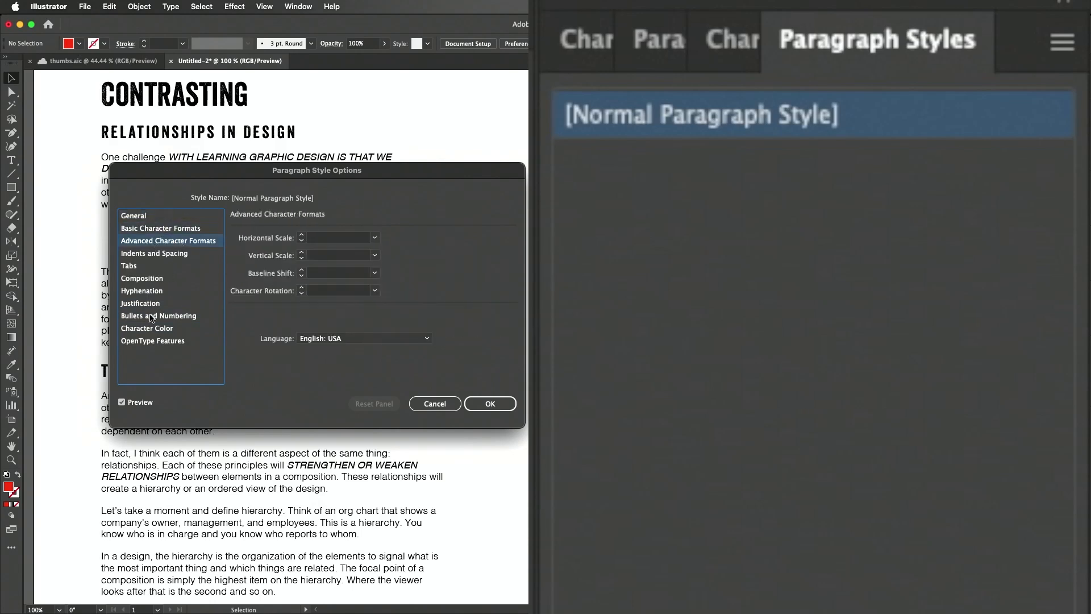
{"action": "left_click", "coordinate": [178, 254]}
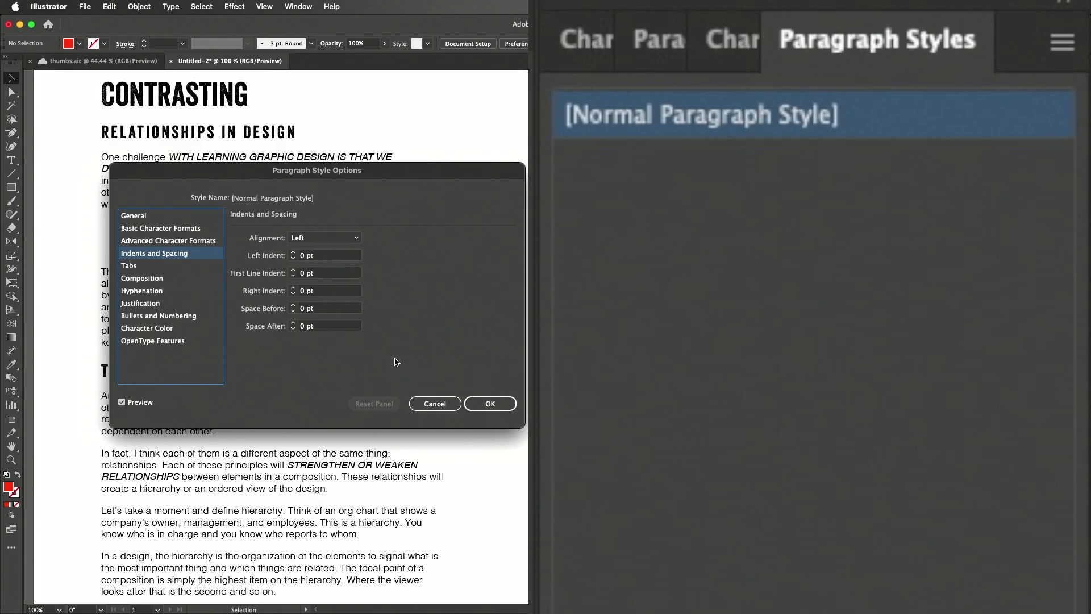
{"action": "left_click", "coordinate": [443, 410]}
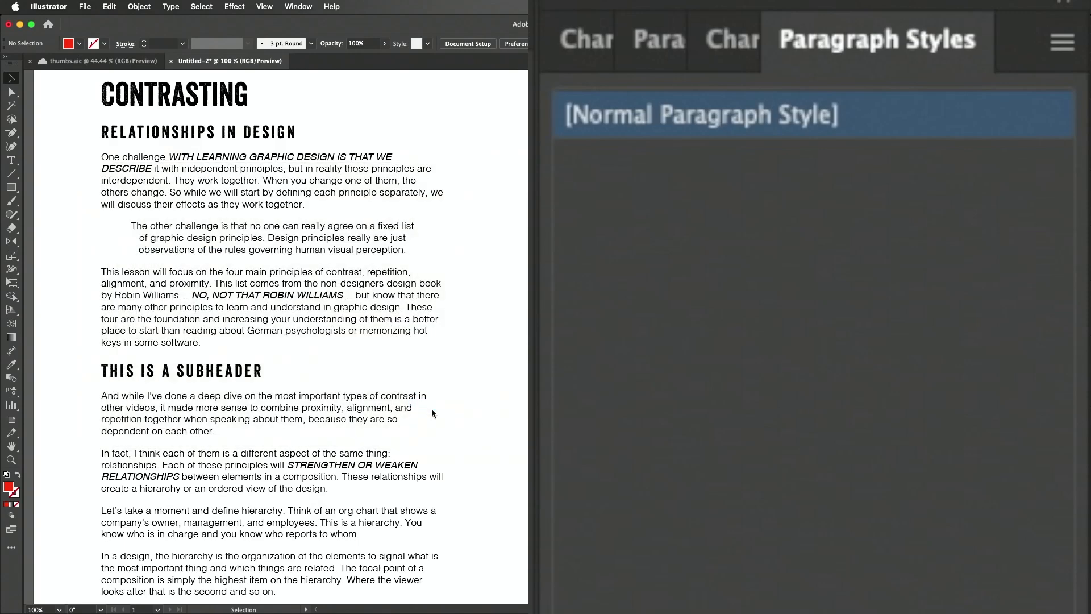
Show the Character settings
{"action": "left_click", "coordinate": [584, 43]}
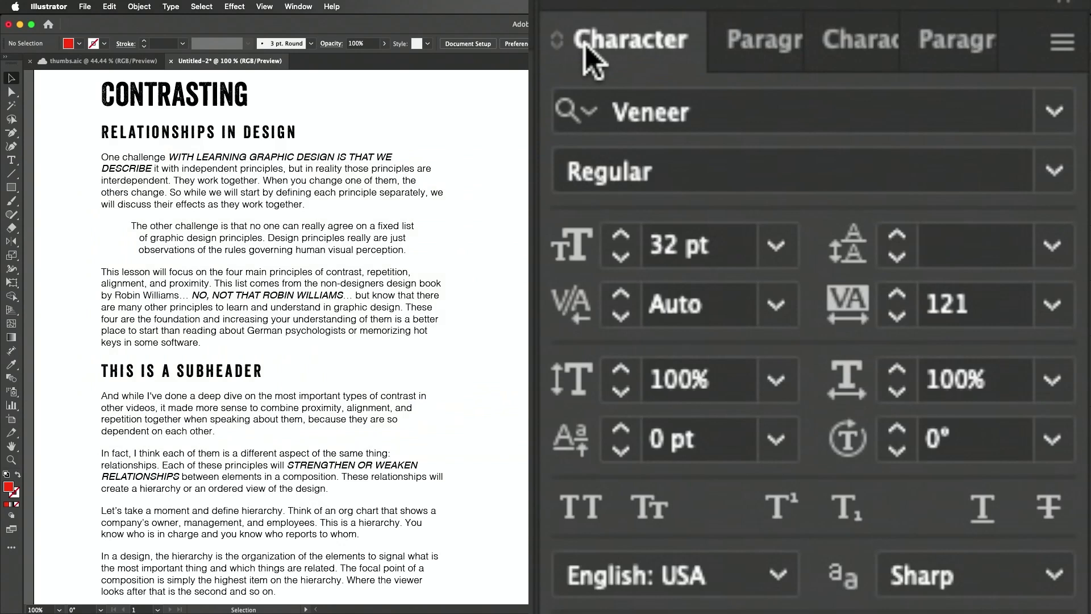